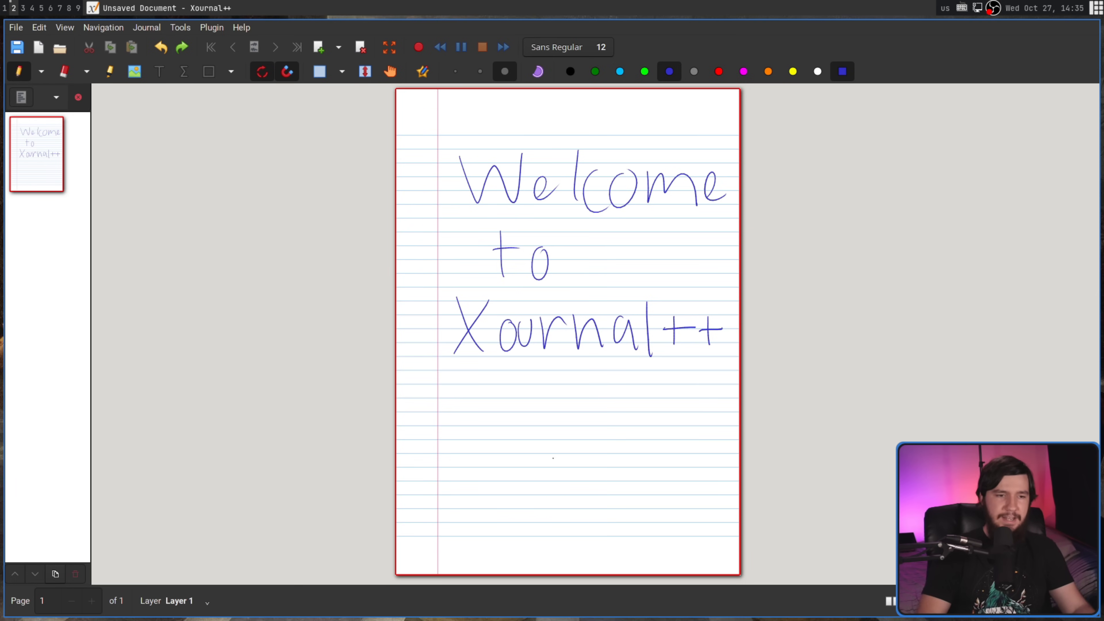
mouse_move(508, 402)
left_mouse_down()
mouse_move(535, 456)
mouse_move(504, 445)
left_mouse_up()
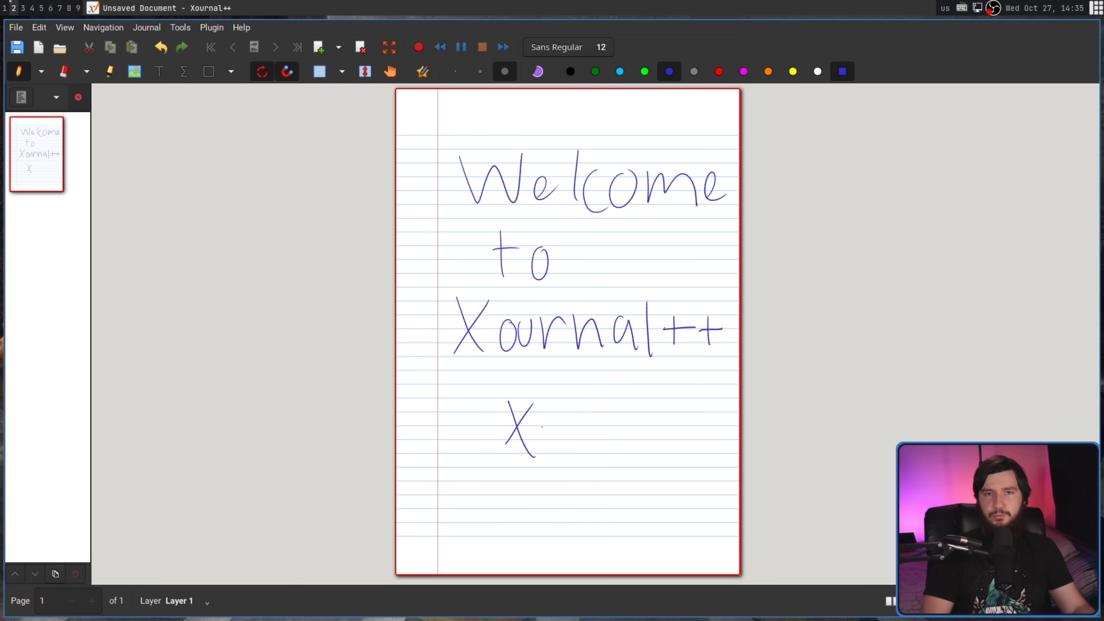
key("ctrl+z")
key("ctrl+z")
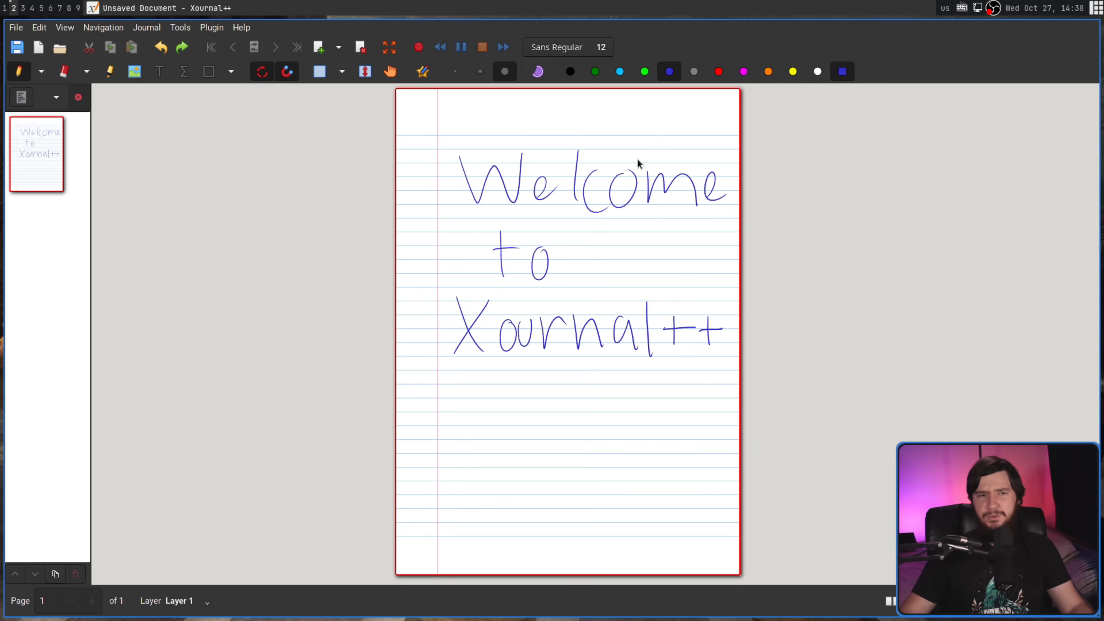
scroll(493, 145, "up", 5)
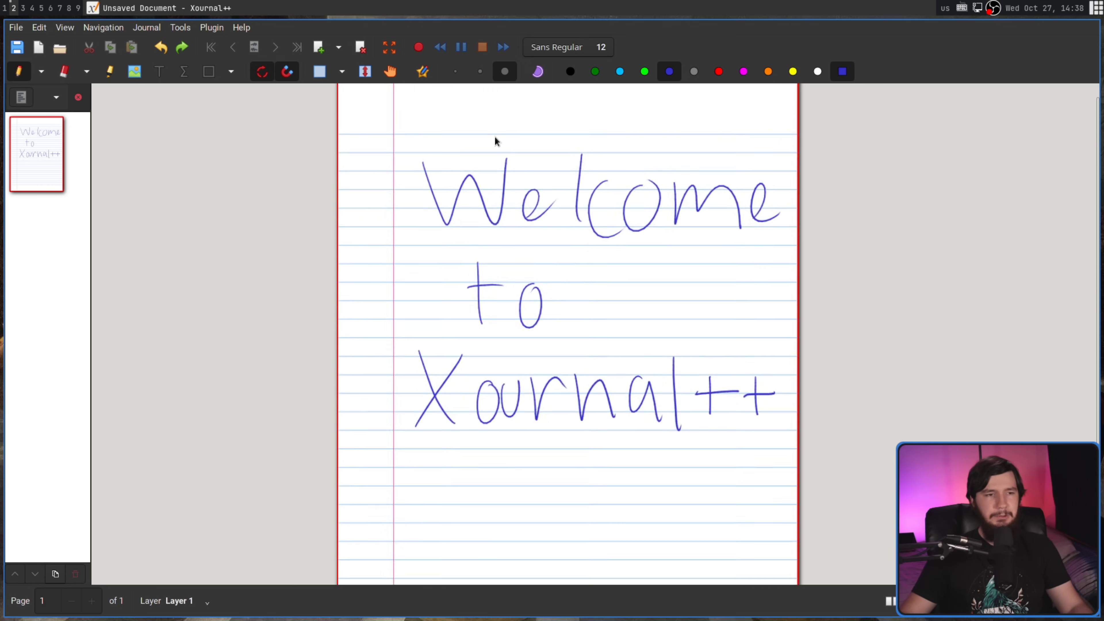
scroll(494, 145, "up", 1)
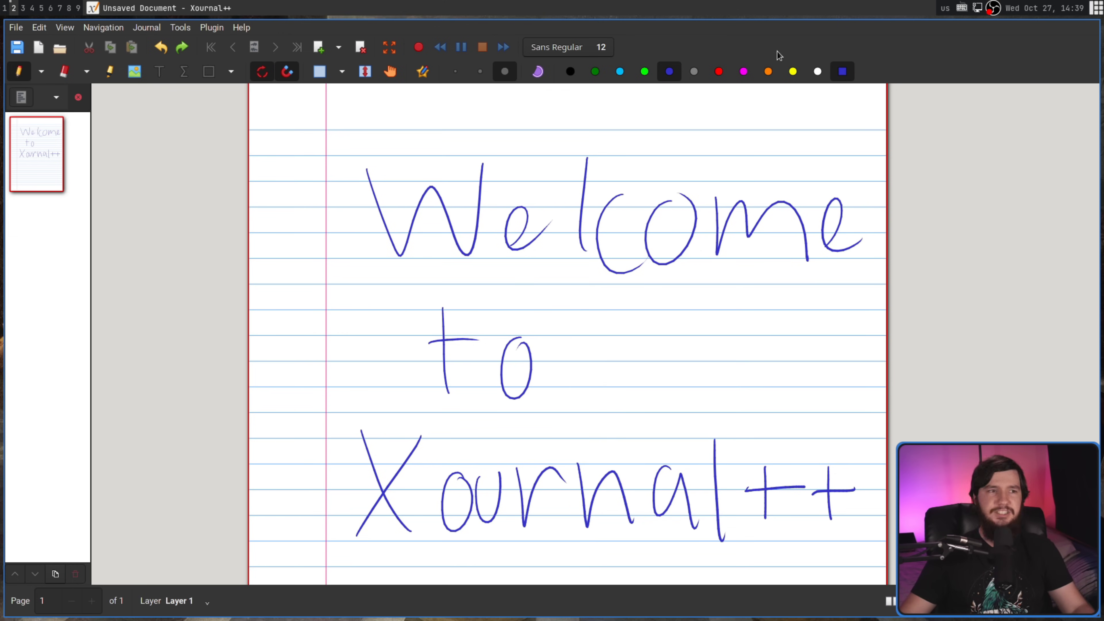
Step: Set the paper background to Plain and apply it to all pages, removing the ruled lines
left_click(155, 29)
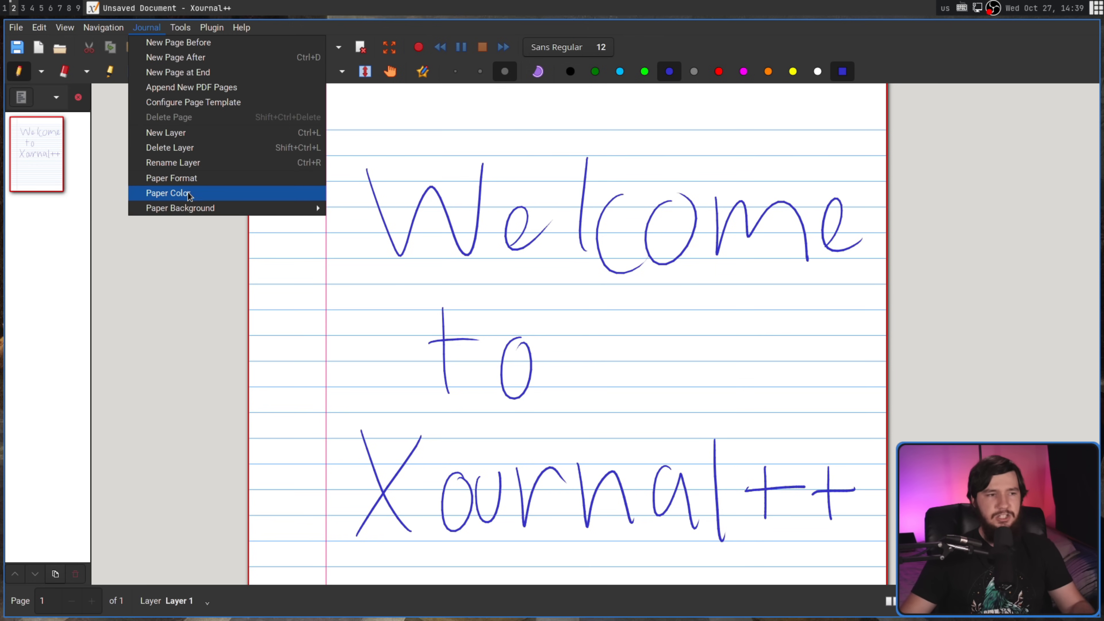
mouse_move(192, 210)
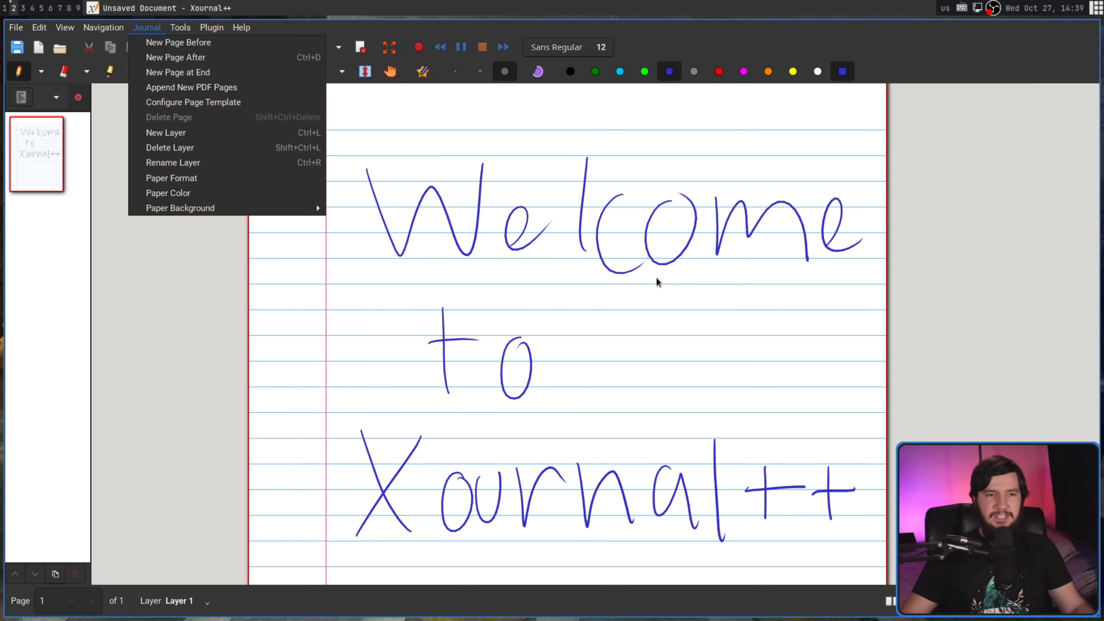
mouse_move(275, 208)
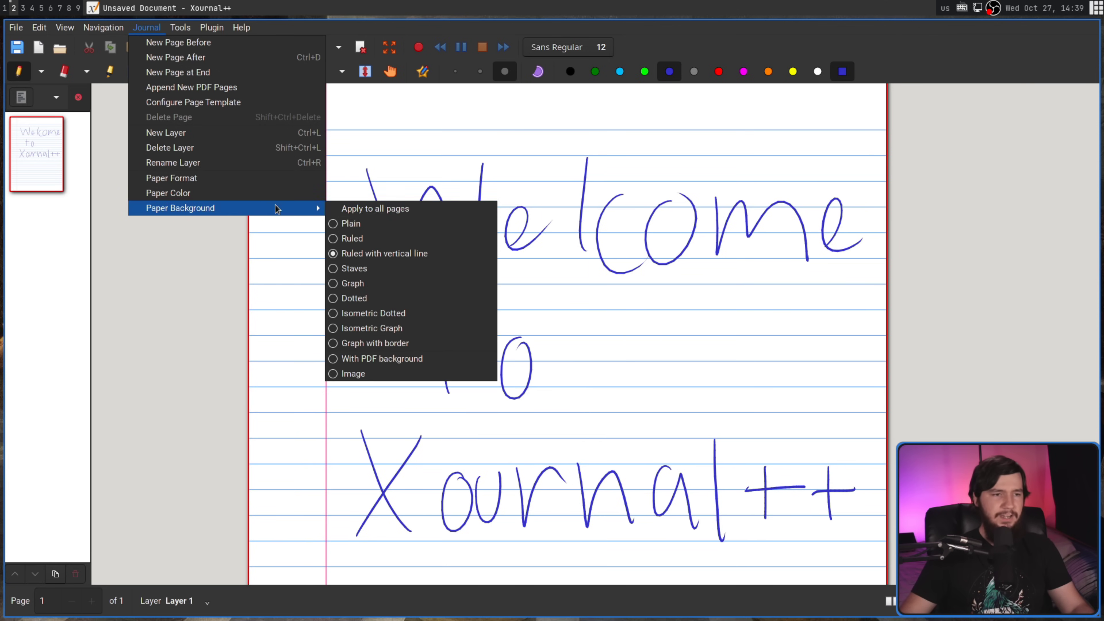
left_click(370, 225)
left_click(149, 28)
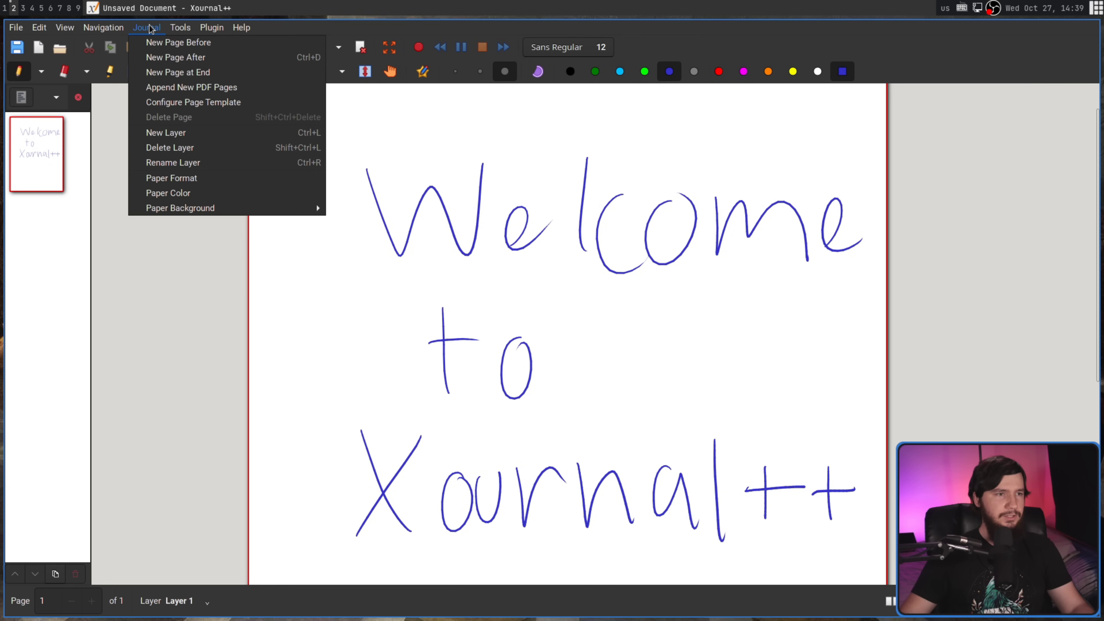
mouse_move(235, 214)
left_click(362, 210)
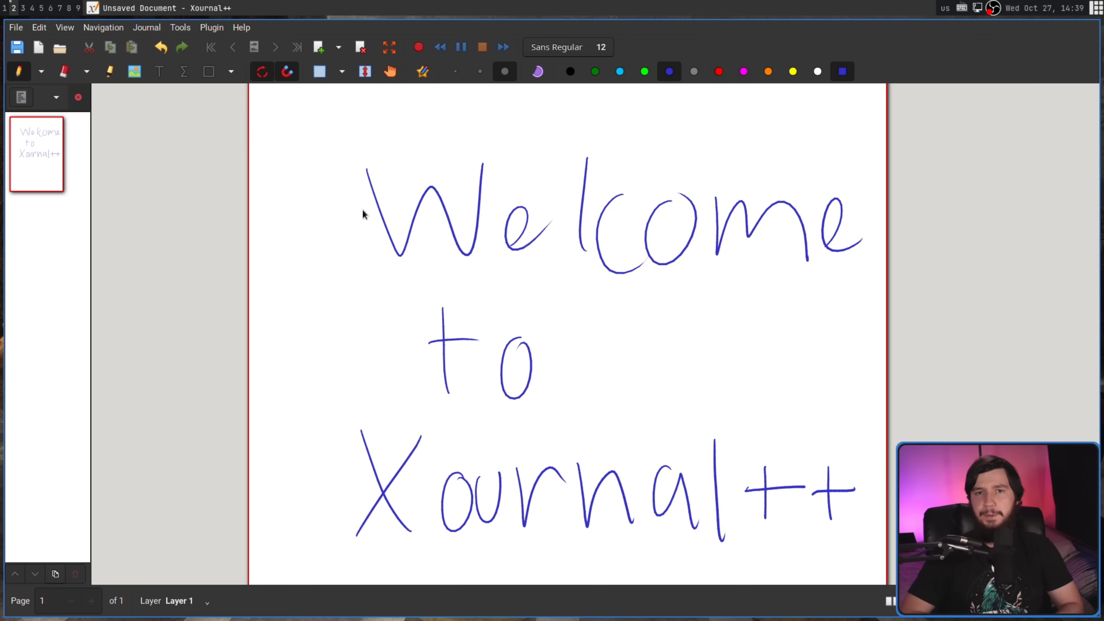
key("ctrl+minus")
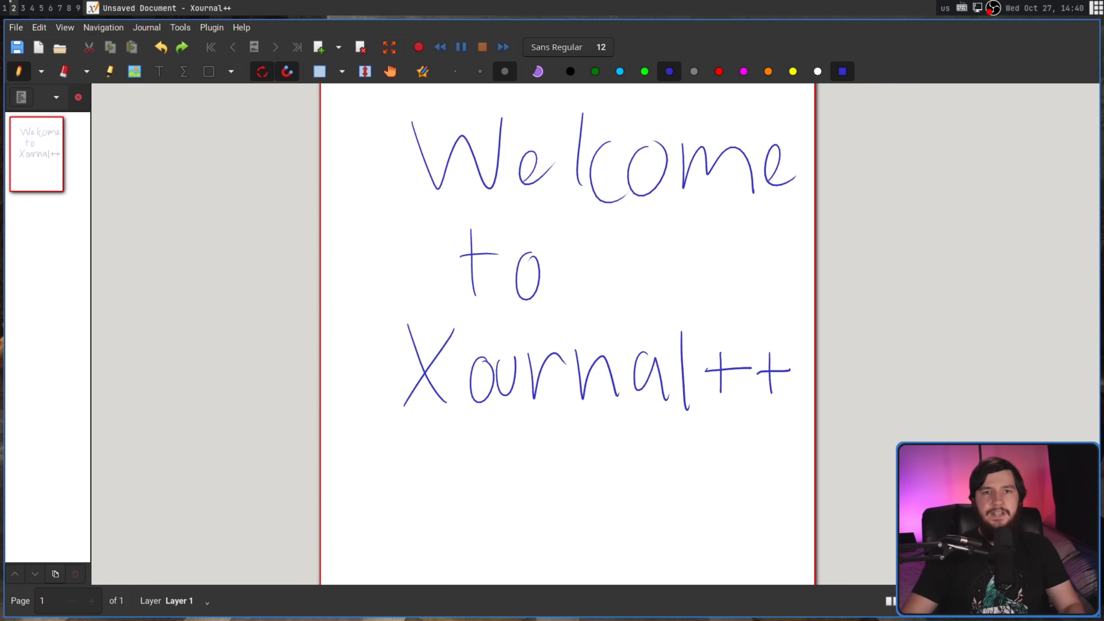
Step: Change the page colour to a custom bright red
left_click(146, 27)
left_click(201, 189)
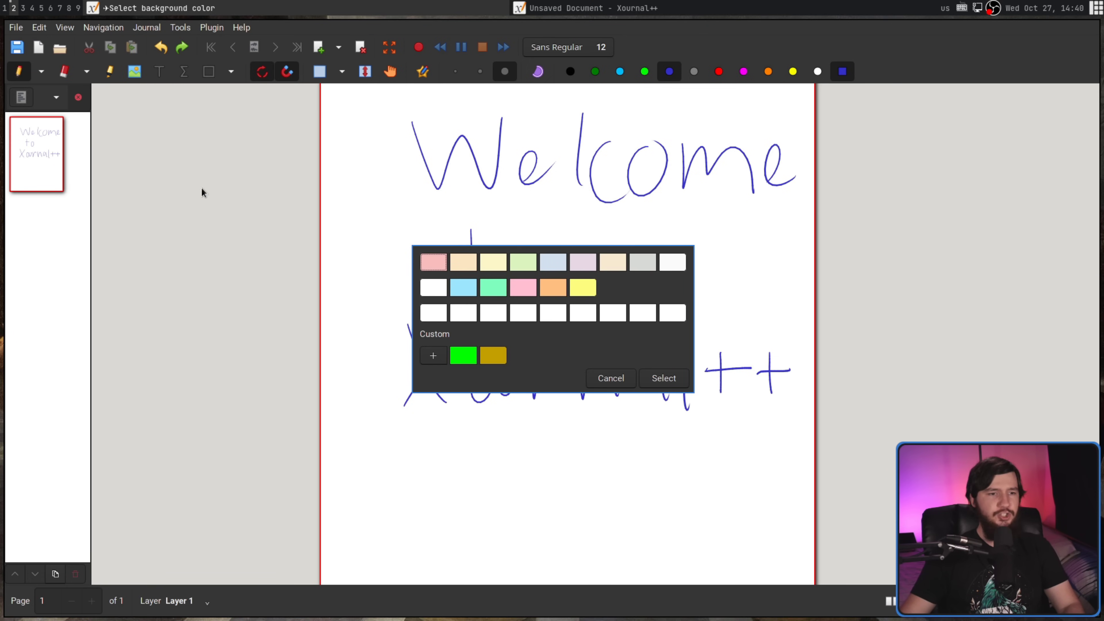
left_click(433, 355)
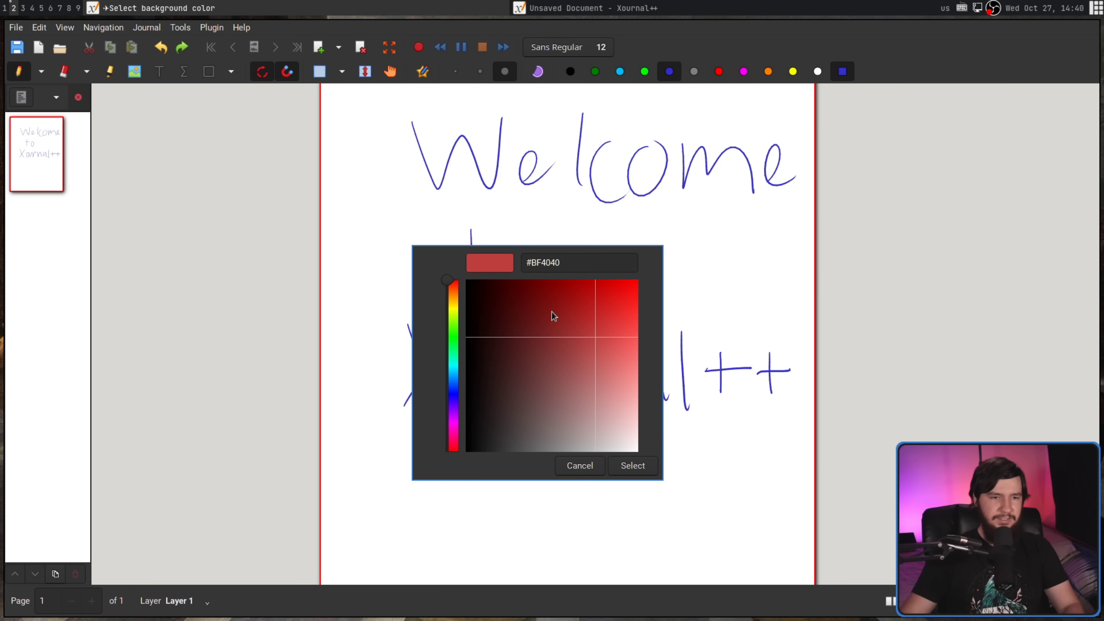
left_click_drag(551, 312, 628, 281)
left_click(633, 466)
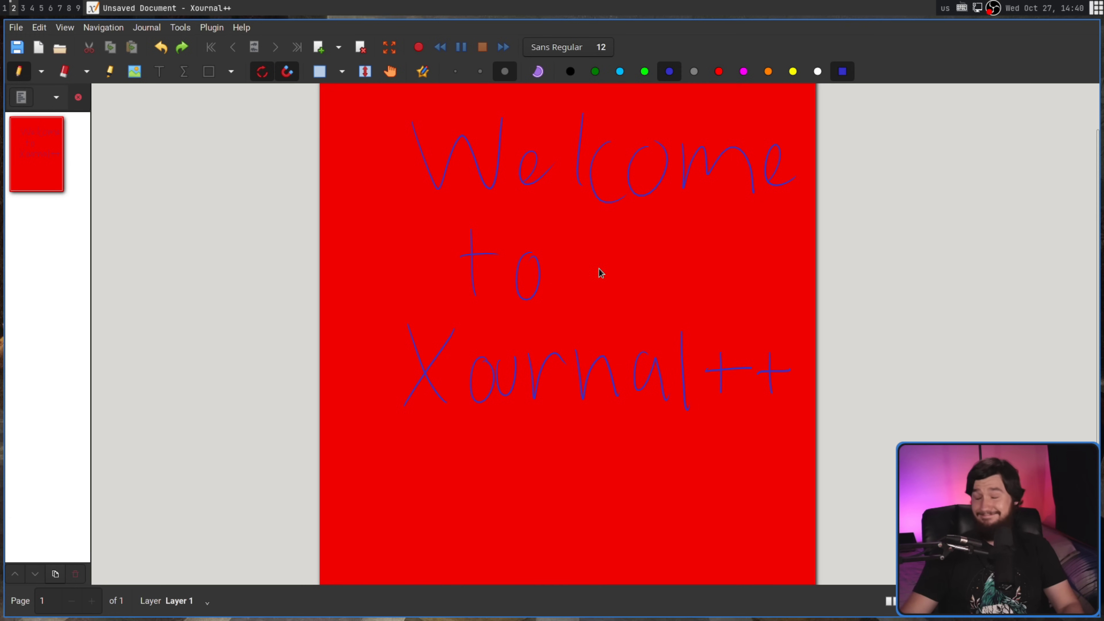
Step: Set the page colour back to white
left_click(155, 27)
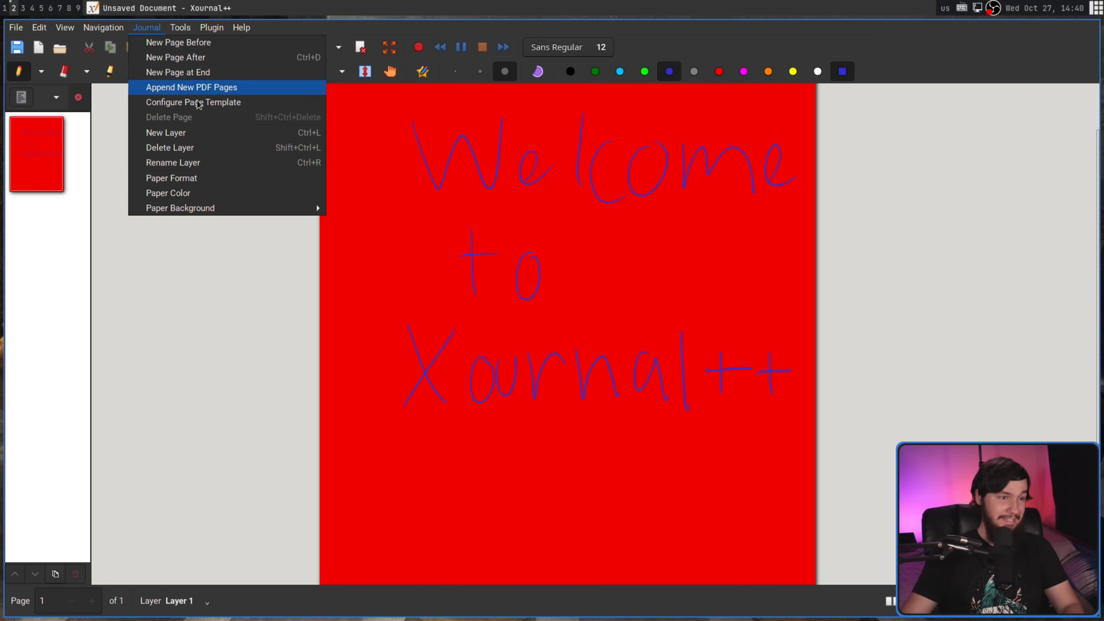
left_click(210, 196)
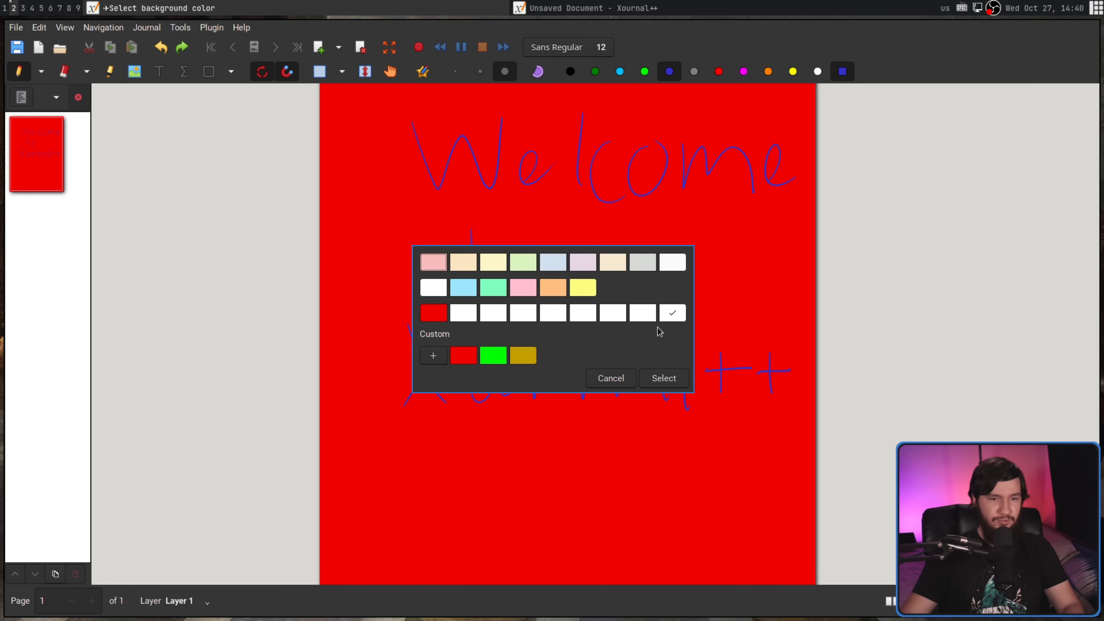
left_click(652, 383)
left_click(151, 30)
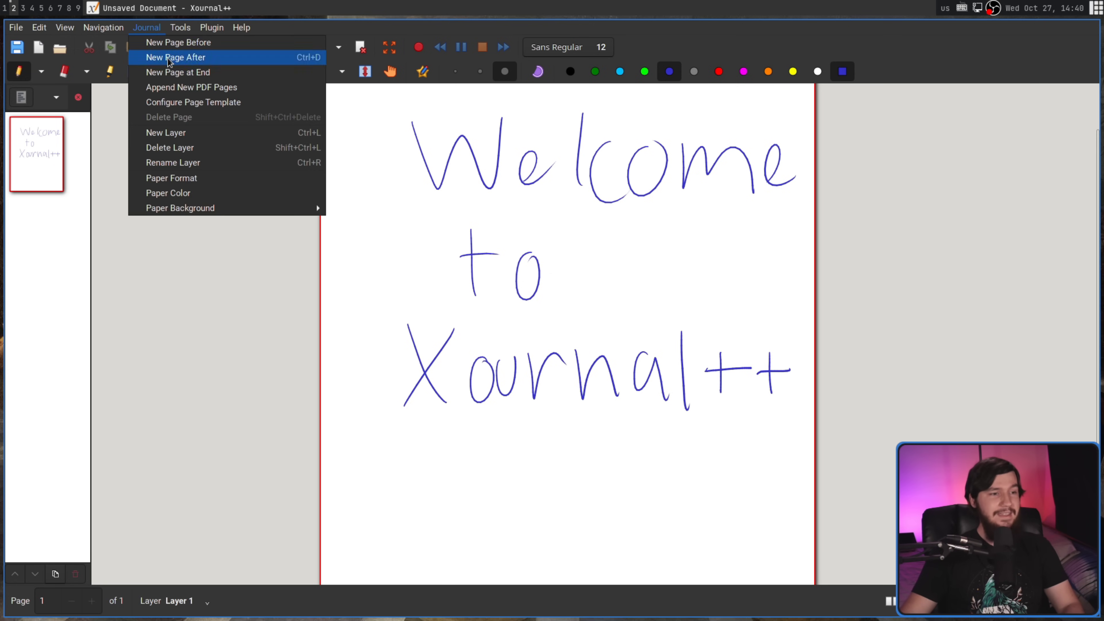
Step: Set the paper format to the A5 template in landscape orientation, 21.00 × 14.80 cm
left_click(213, 177)
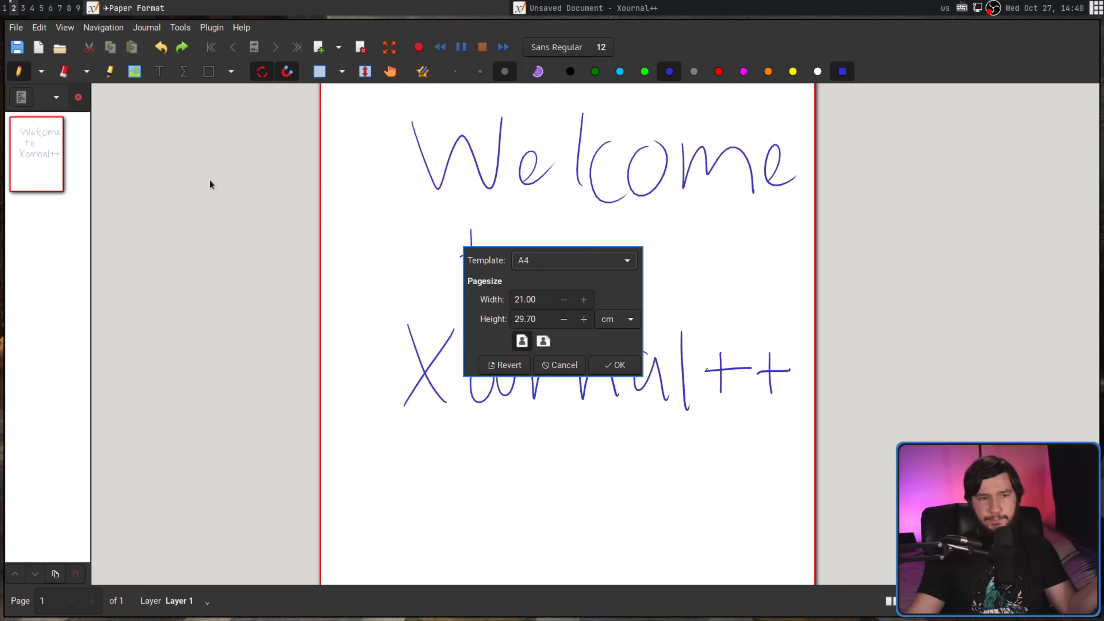
left_click(580, 261)
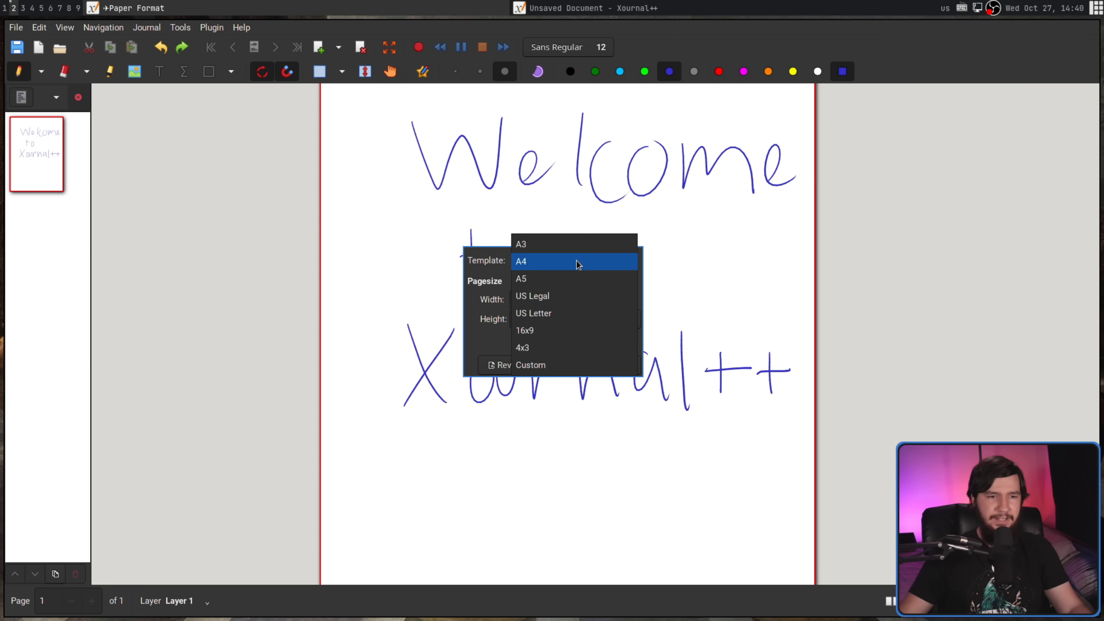
left_click(553, 279)
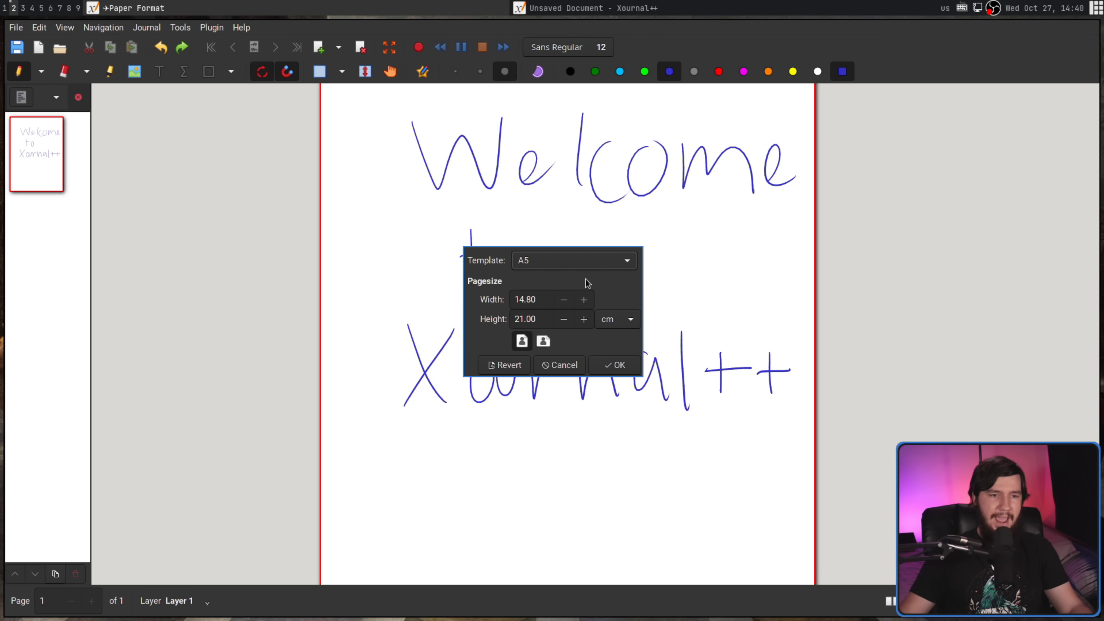
double_click(547, 300)
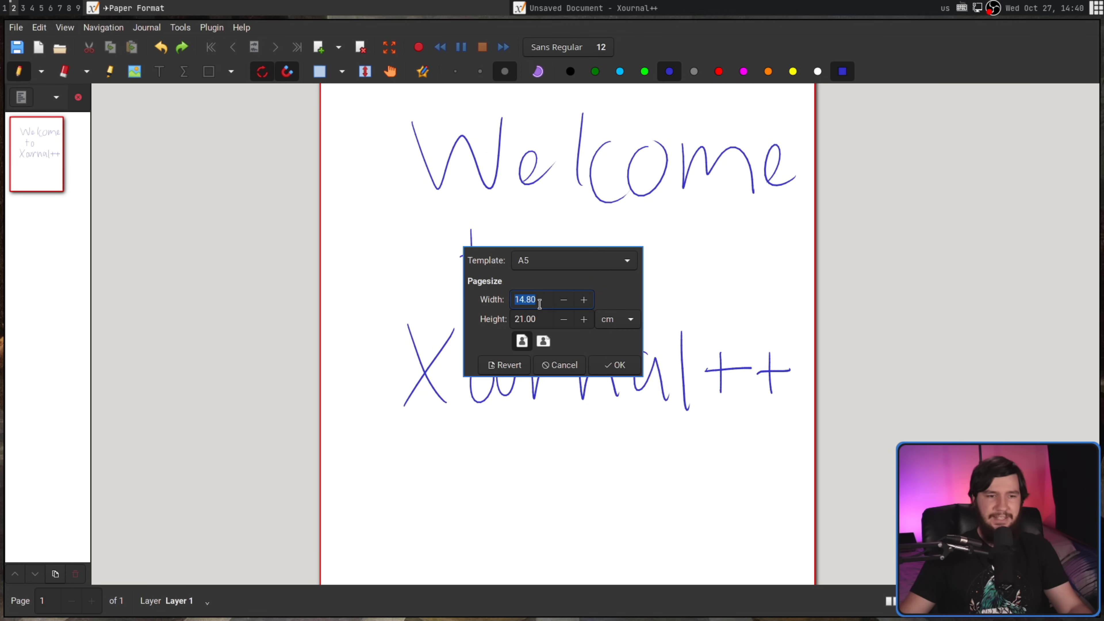
left_click(544, 342)
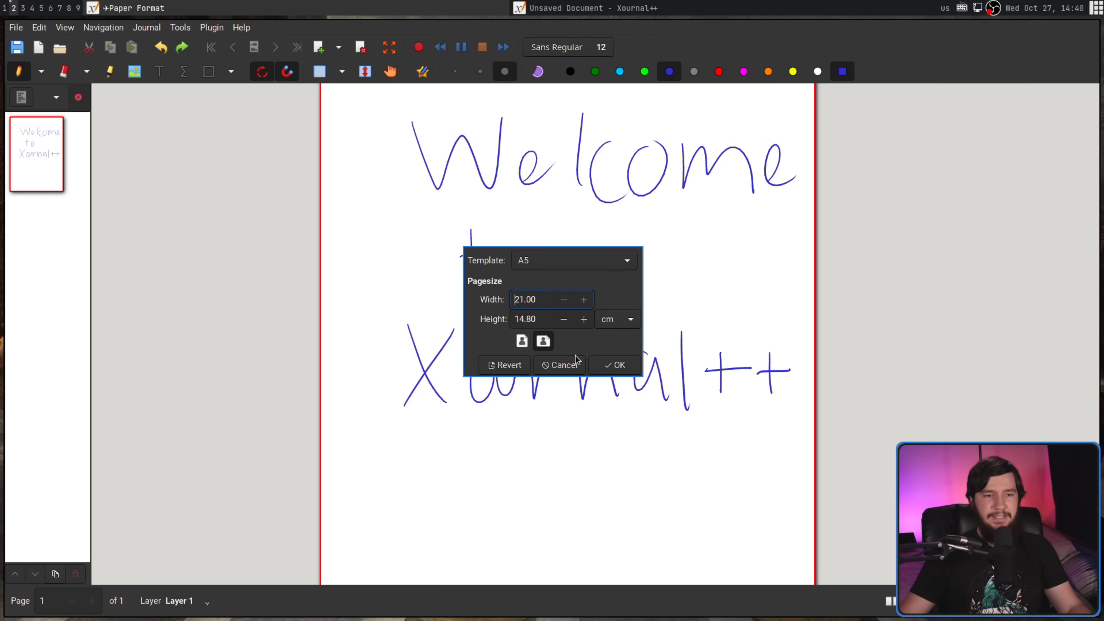
left_click(626, 363)
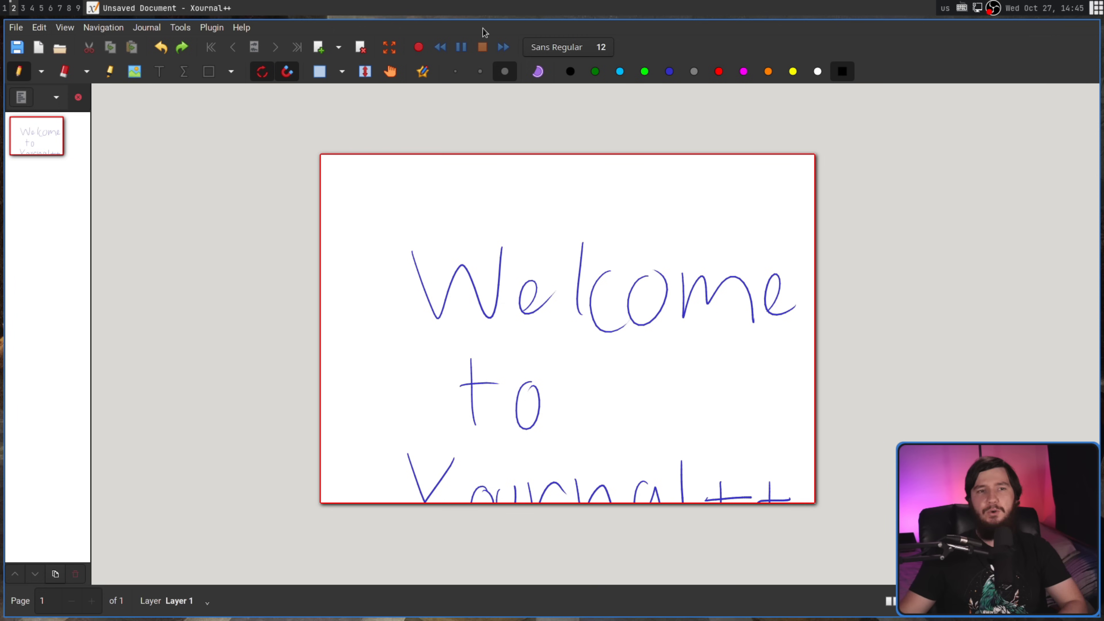
Step: Draw loops near 'Welcome' and 'to' using fine, medium and thick pen widths
left_click(464, 71)
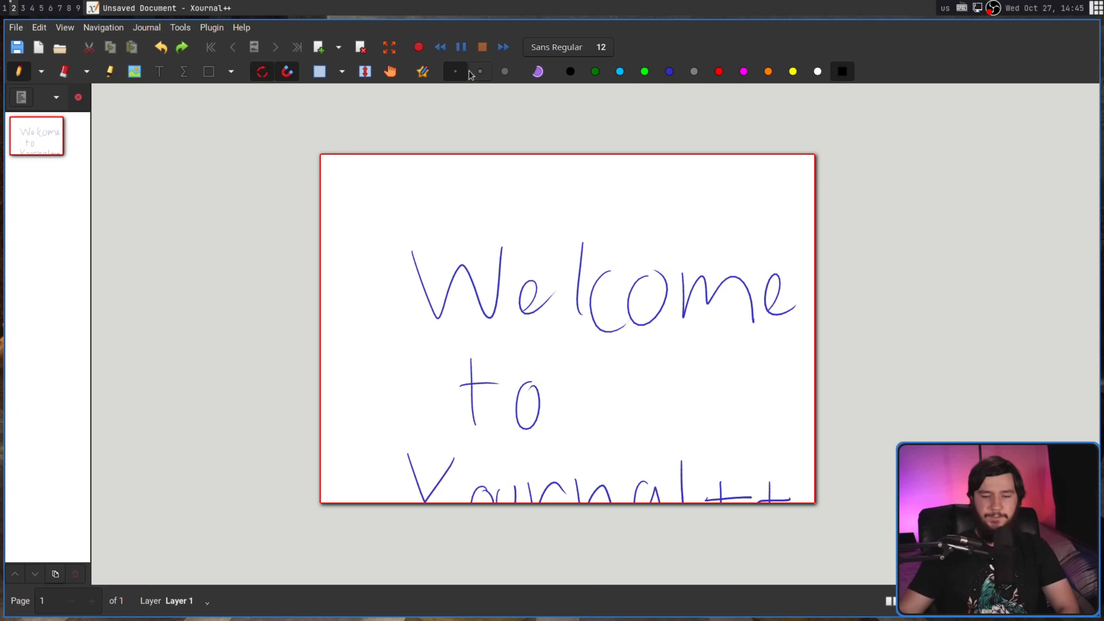
mouse_move(663, 356)
left_mouse_down()
mouse_move(712, 379)
mouse_move(683, 375)
left_mouse_up()
left_click(479, 71)
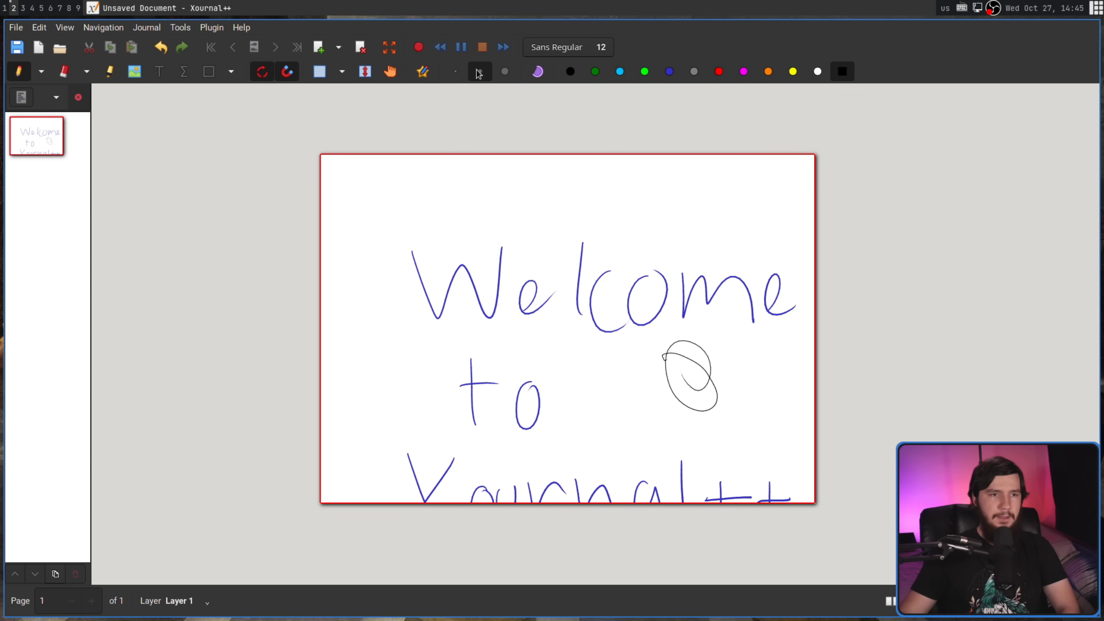
mouse_move(576, 235)
left_mouse_down()
mouse_move(599, 243)
mouse_move(585, 228)
left_mouse_up()
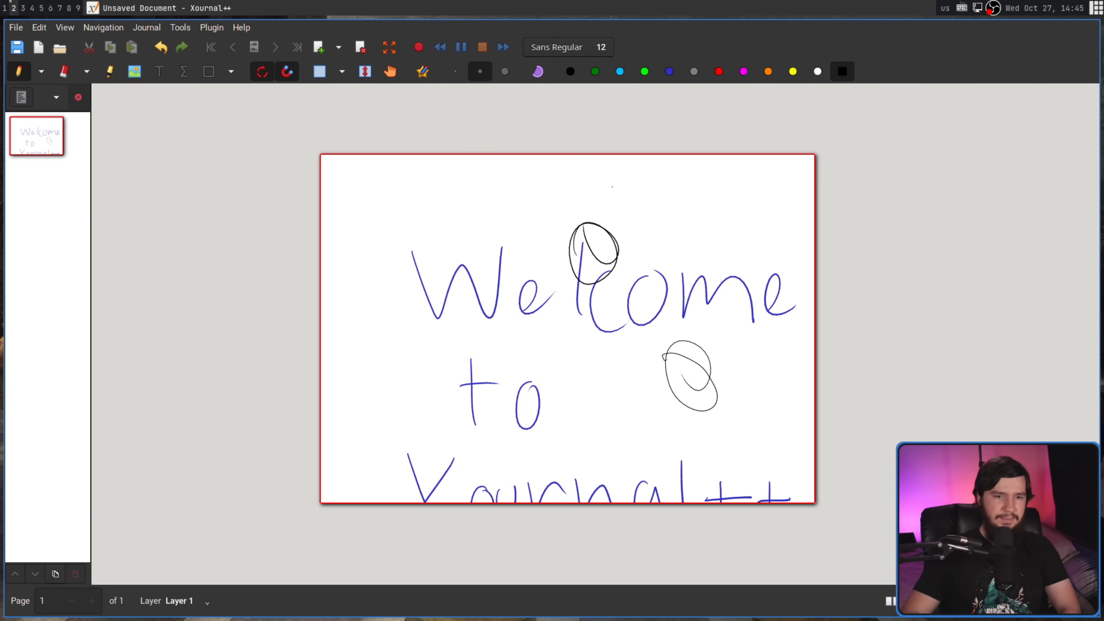
left_click(504, 72)
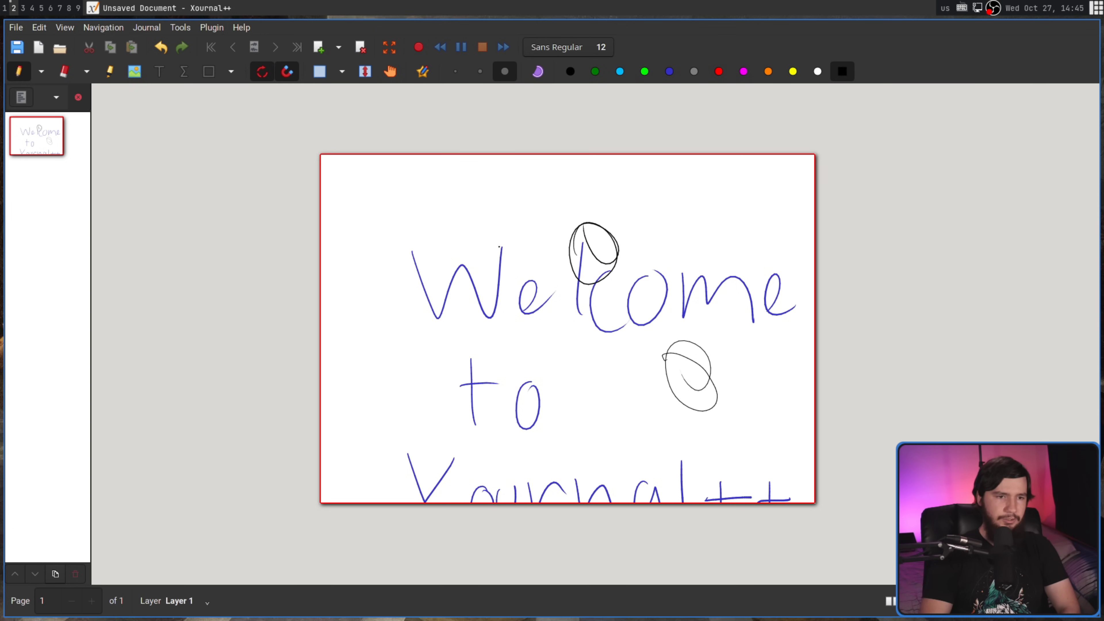
mouse_move(499, 247)
left_mouse_down()
mouse_move(500, 205)
mouse_move(525, 247)
left_mouse_up()
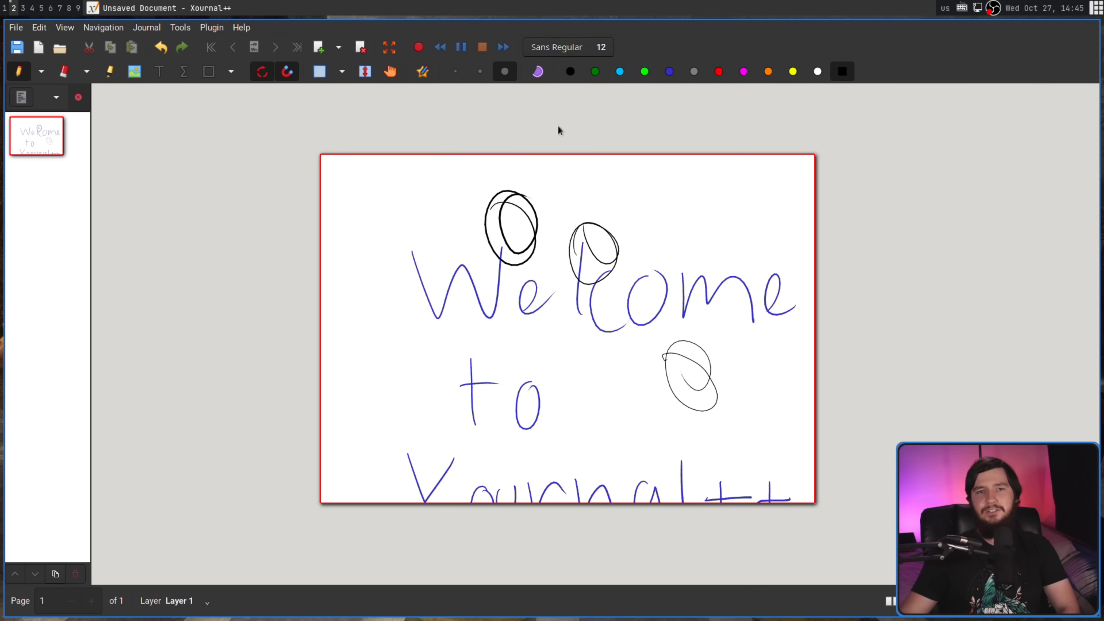
Step: With a very thick pen, draw an oval, a 2, small loops and squiggles, undoing a stray dot
left_click(176, 28)
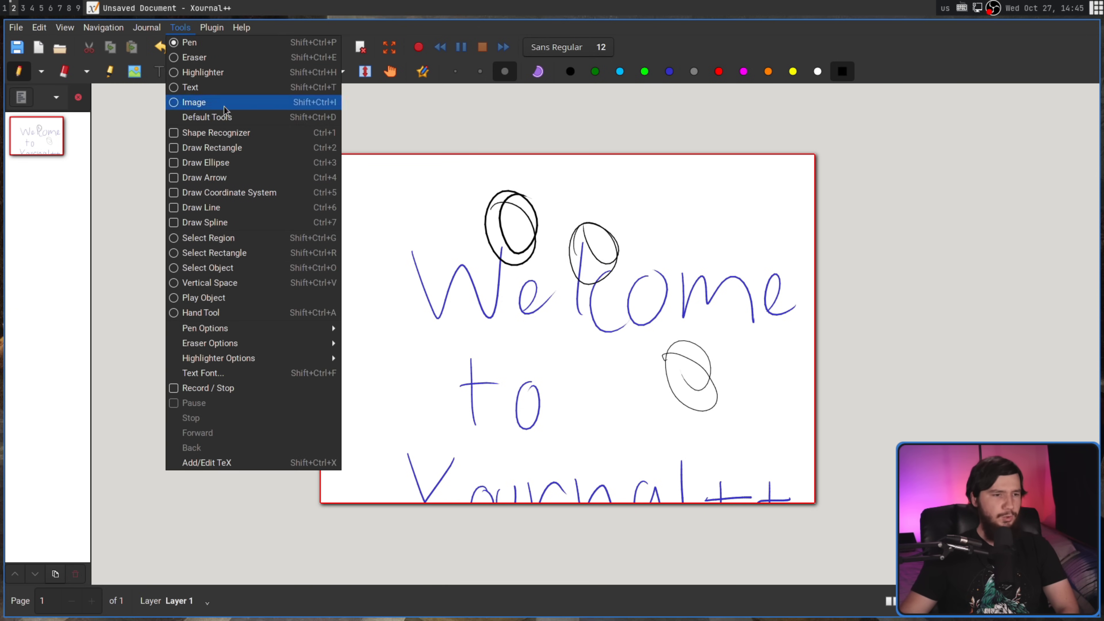
mouse_move(256, 333)
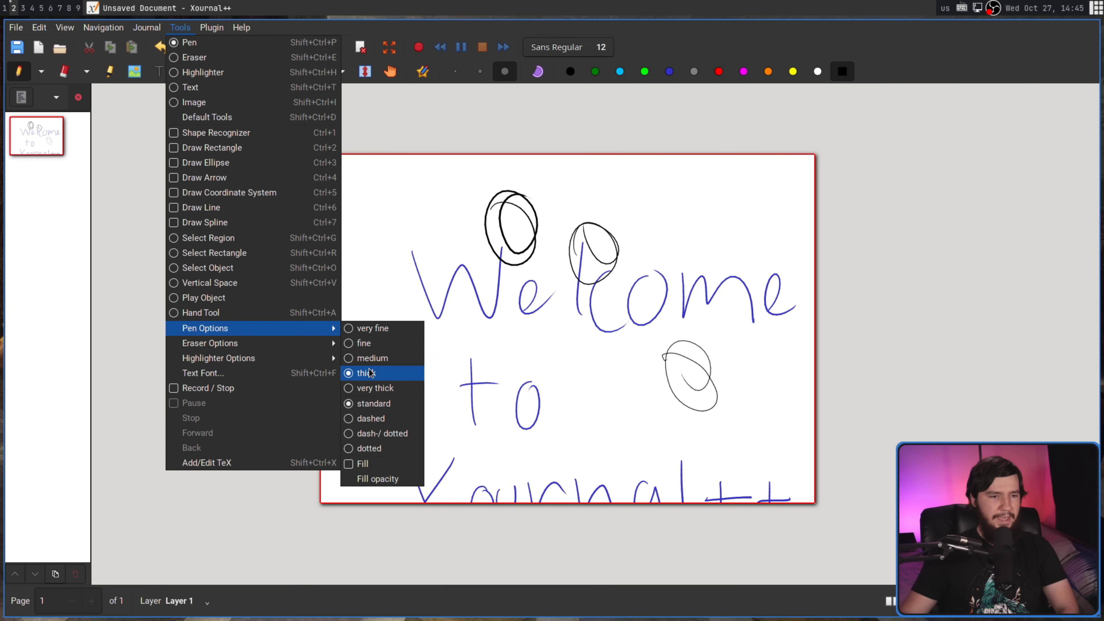
left_click(367, 388)
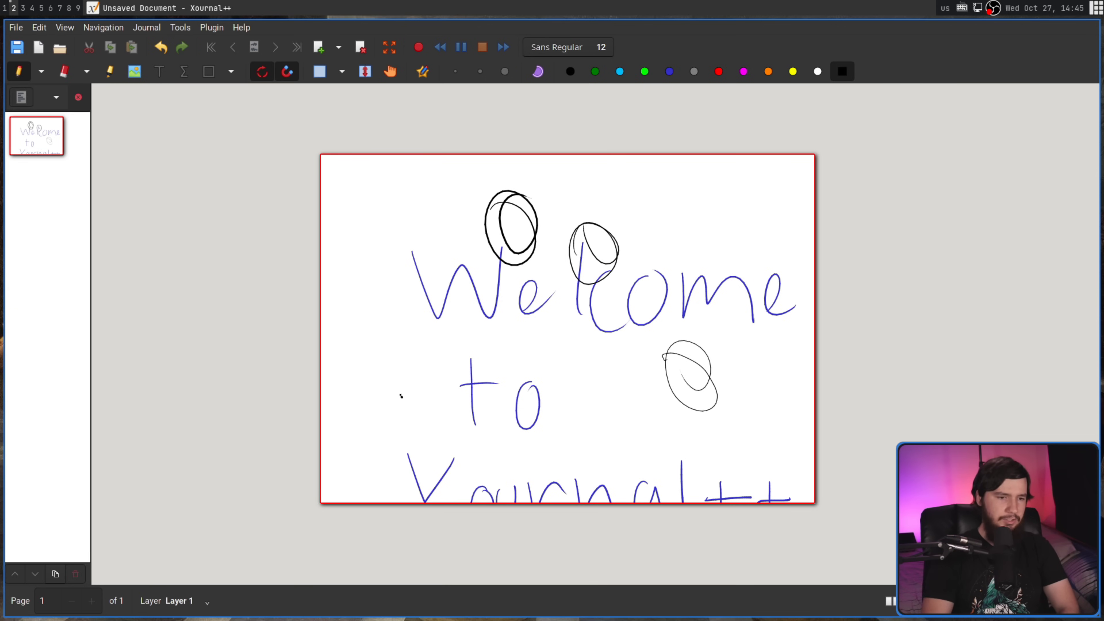
left_click_drag(400, 395, 411, 368)
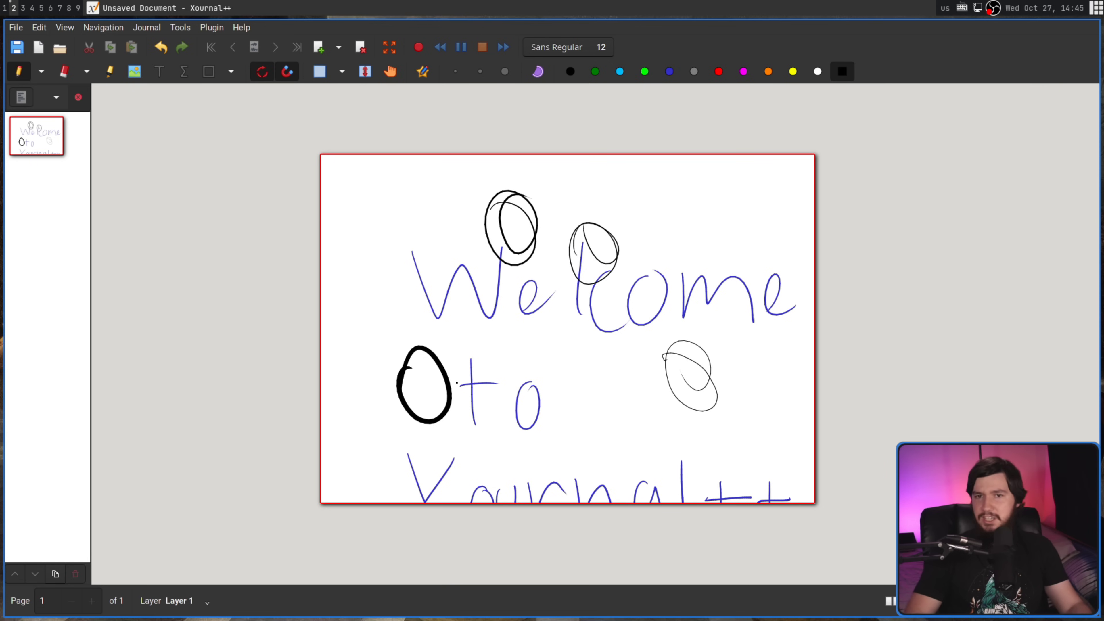
mouse_move(588, 353)
left_mouse_down()
mouse_move(623, 392)
mouse_move(646, 450)
mouse_move(649, 429)
left_mouse_up()
mouse_move(683, 449)
left_mouse_down()
mouse_move(740, 378)
mouse_move(735, 243)
mouse_move(752, 254)
left_mouse_up()
mouse_move(683, 217)
left_mouse_down()
mouse_move(697, 247)
mouse_move(661, 252)
mouse_move(652, 201)
left_mouse_up()
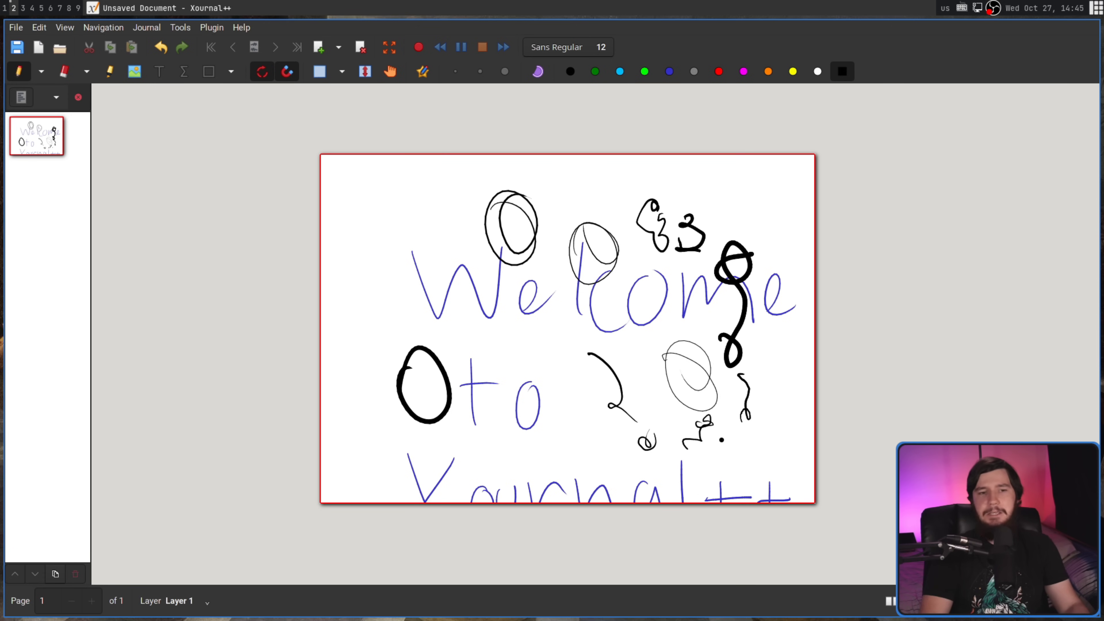
left_click(655, 169)
key("ctrl+z")
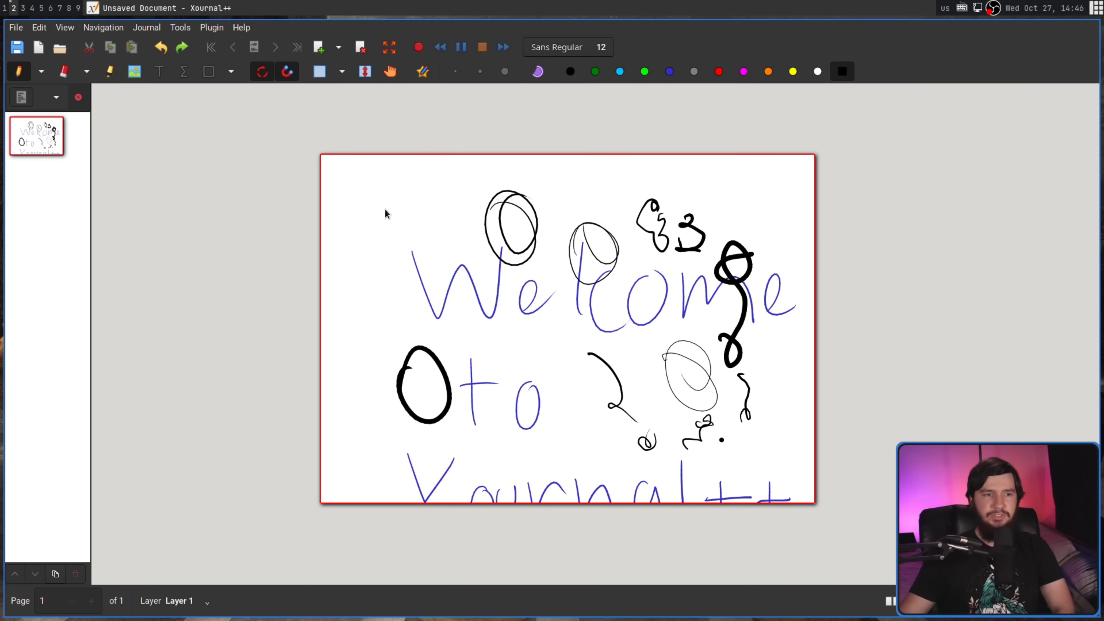
Step: Scrawl a heavy black zigzag stroke across the left part of 'Welcome'
mouse_move(385, 209)
left_mouse_down()
mouse_move(471, 216)
mouse_move(541, 257)
mouse_move(514, 229)
mouse_move(551, 292)
mouse_move(561, 263)
mouse_move(541, 328)
mouse_move(439, 350)
mouse_move(379, 292)
mouse_move(393, 285)
mouse_move(434, 339)
left_mouse_up()
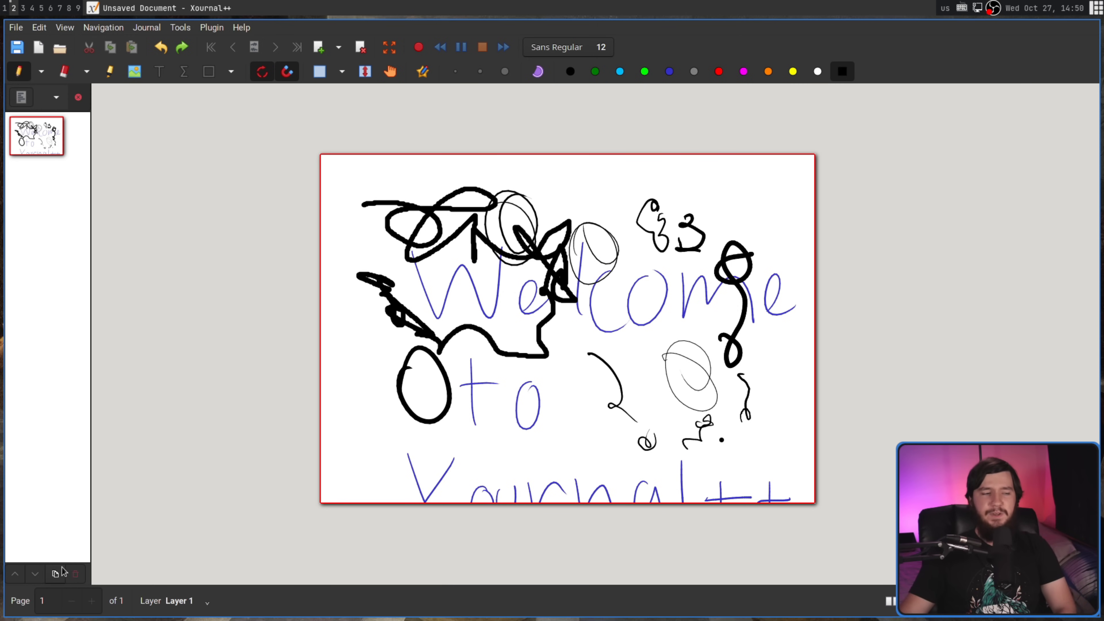
Step: Undo an accidental duplicate page, then insert a blank page after page 1
left_click(55, 574)
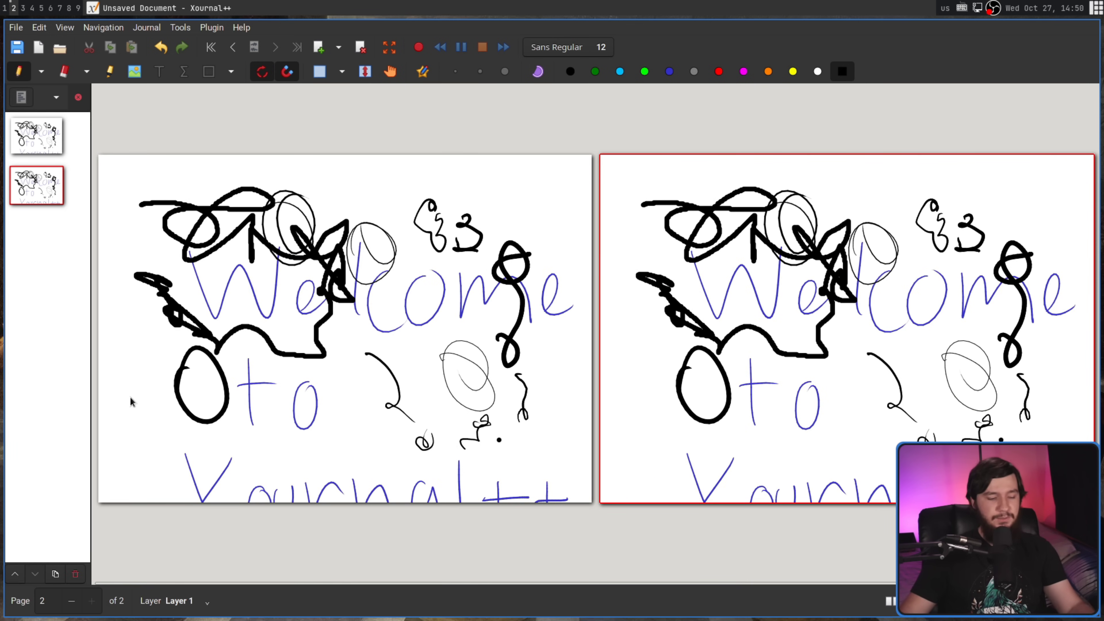
key("ctrl+z")
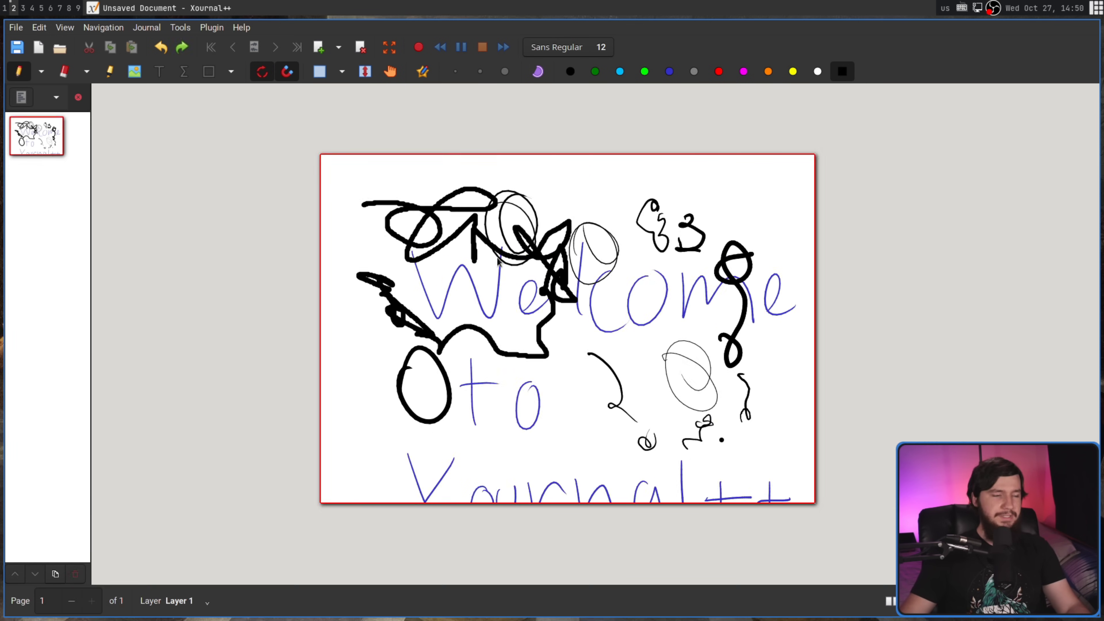
right_click(40, 145)
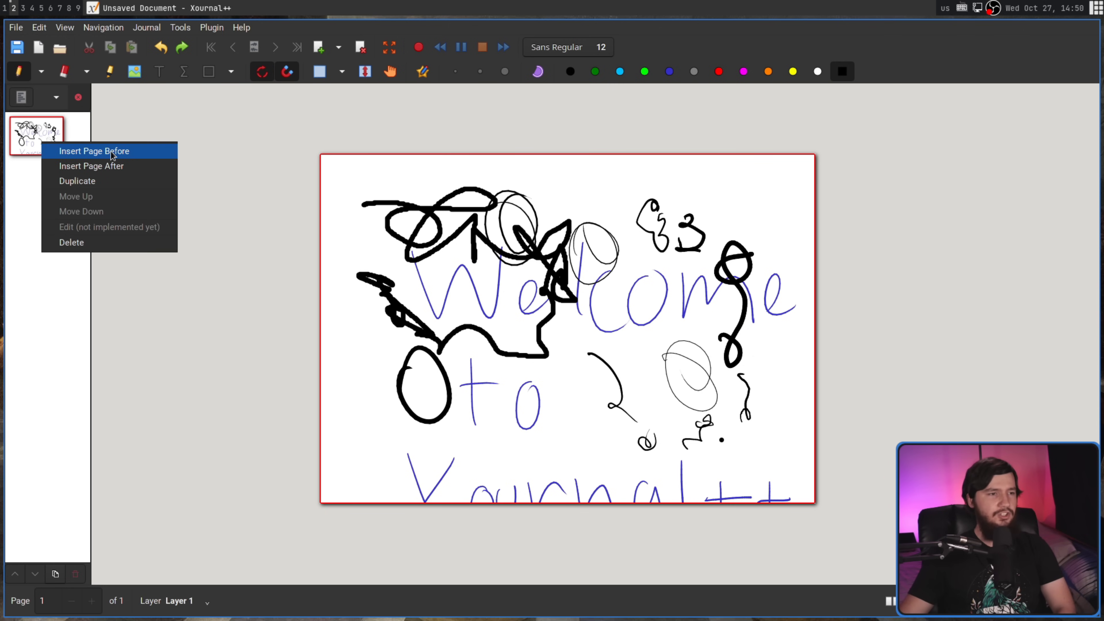
left_click(121, 169)
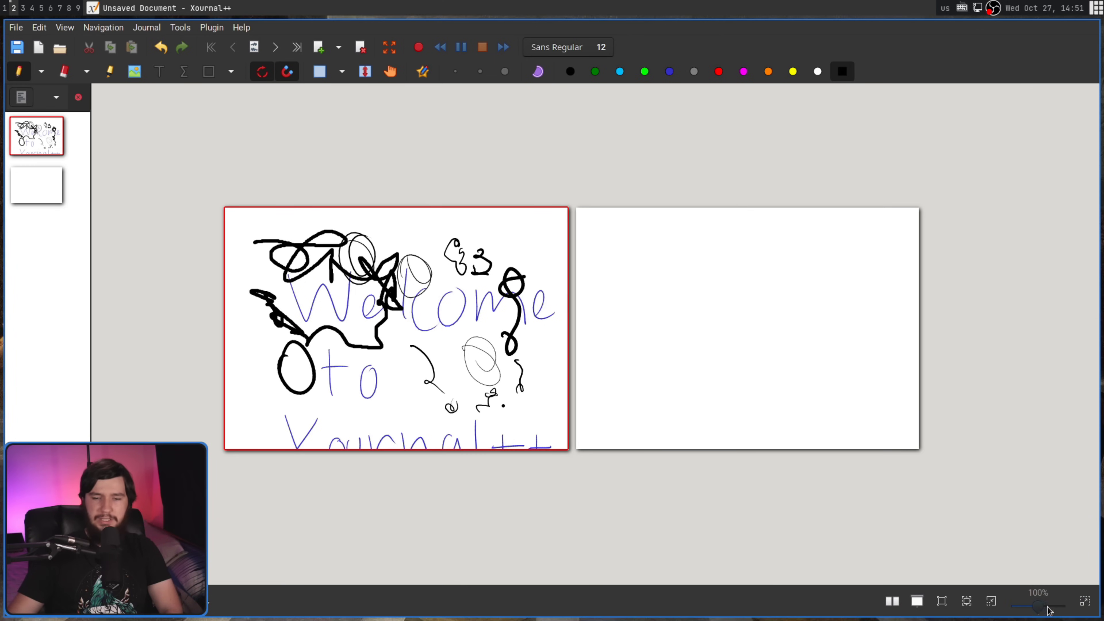
left_click_drag(1049, 611, 1039, 606)
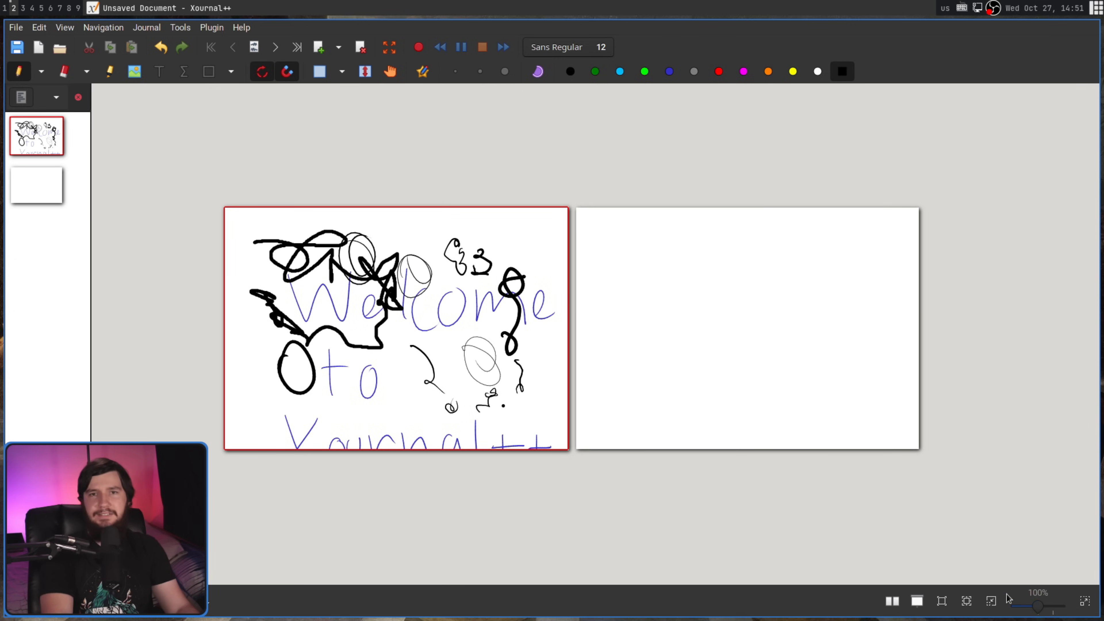
Step: Zoom in on both pages, then zoom back out in two steps
key("ctrl+plus")
key("ctrl+plus")
key("ctrl+plus")
key("ctrl+plus")
key("ctrl+plus")
key("ctrl+plus")
key("ctrl+plus")
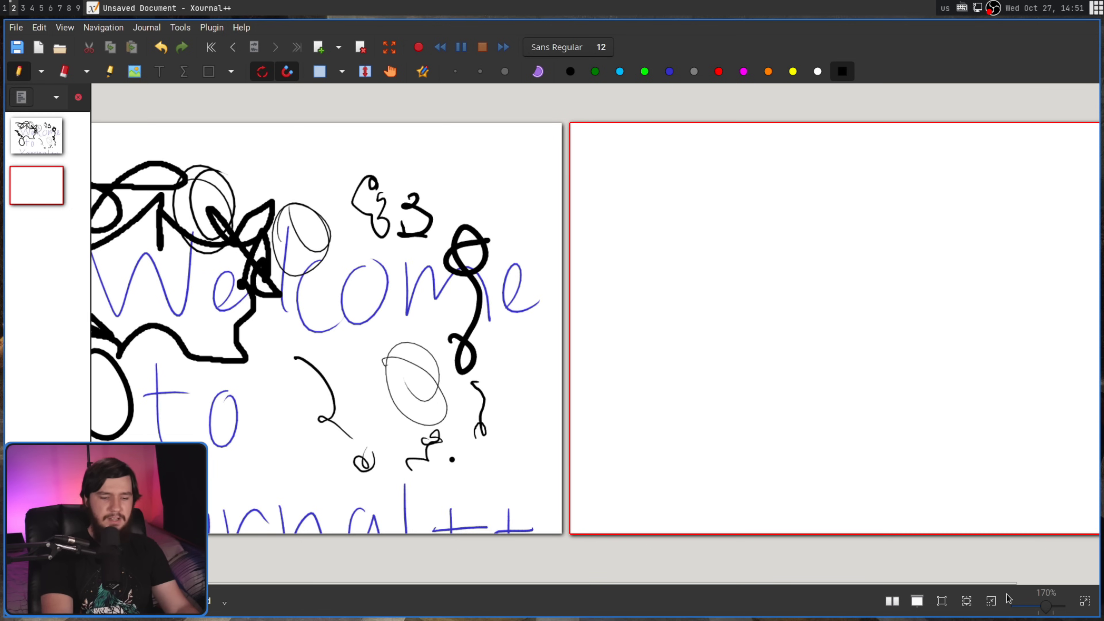
key("ctrl+minus")
key("ctrl+minus")
key("ctrl+minus")
key("ctrl+minus")
key("ctrl+minus")
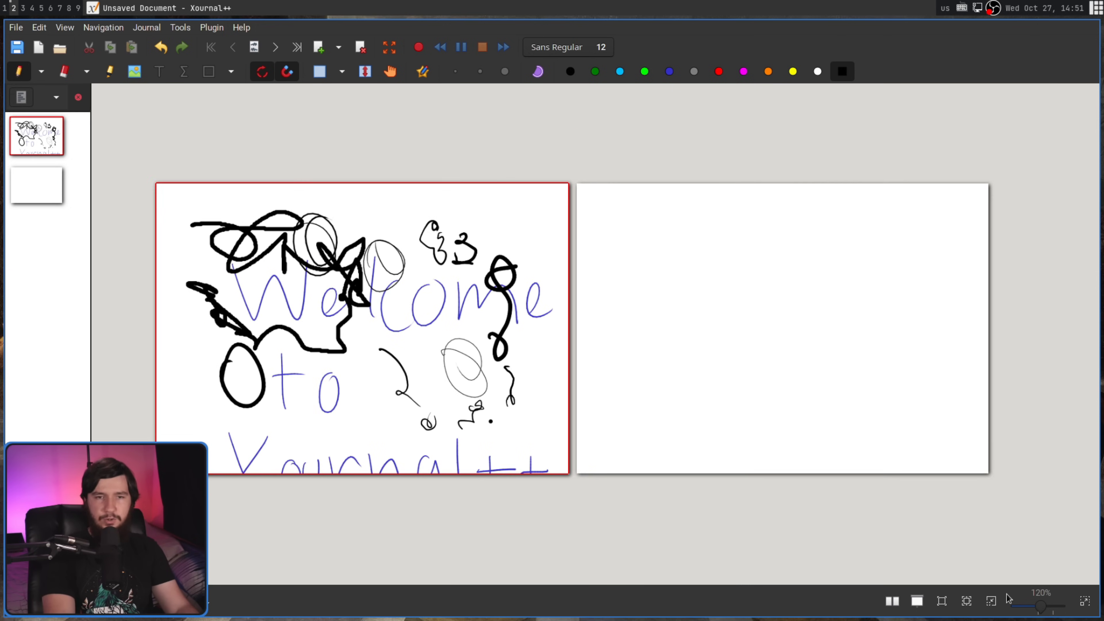
key("ctrl+minus")
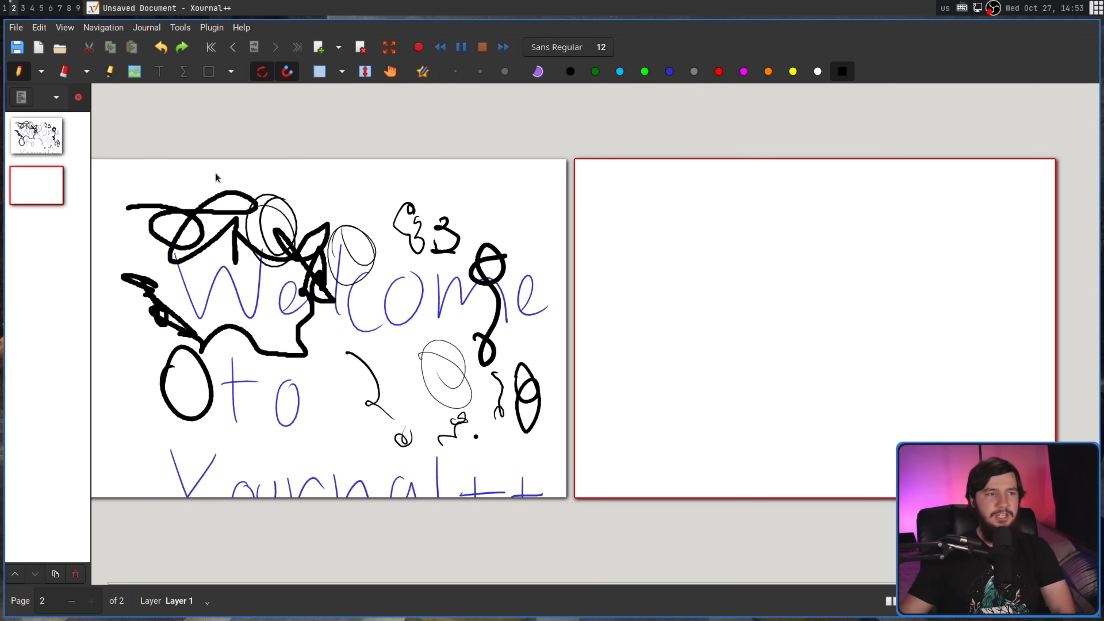
Step: Draw a small black oval at page 1's top right and sketch on page 2
left_click(29, 142)
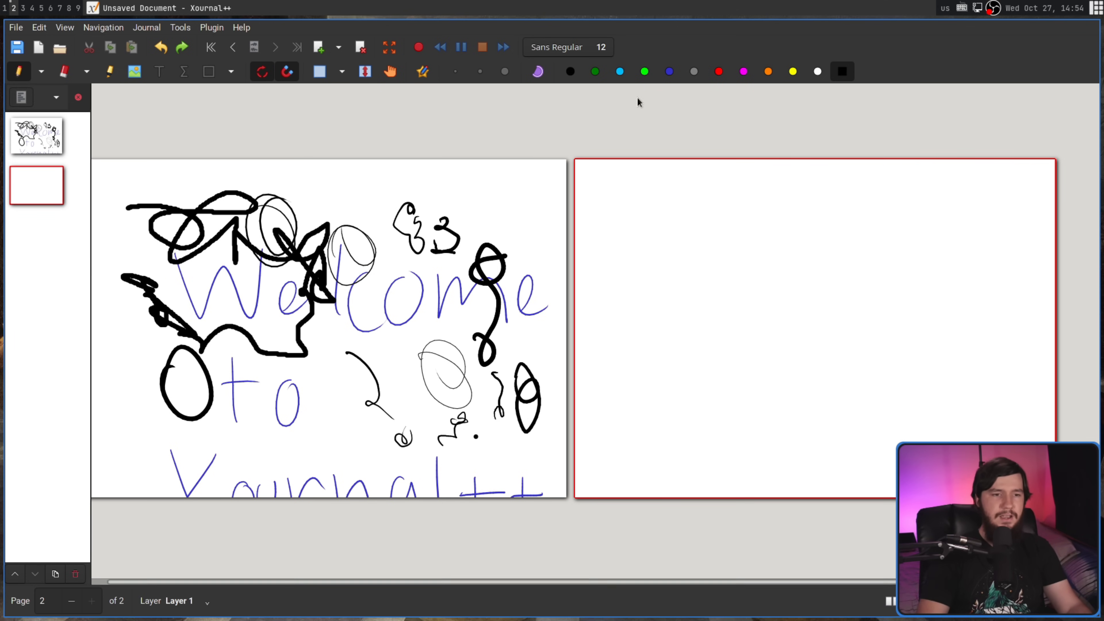
mouse_move(525, 183)
left_mouse_down()
mouse_move(520, 196)
mouse_move(528, 185)
left_mouse_up()
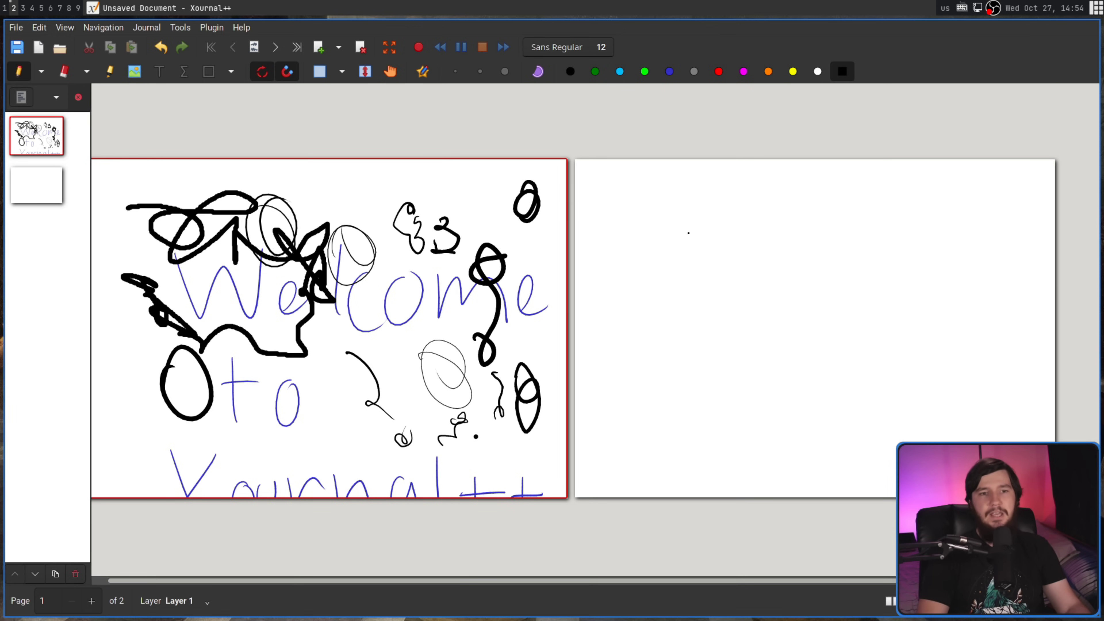
mouse_move(688, 233)
left_mouse_down()
mouse_move(719, 244)
mouse_move(723, 278)
left_mouse_up()
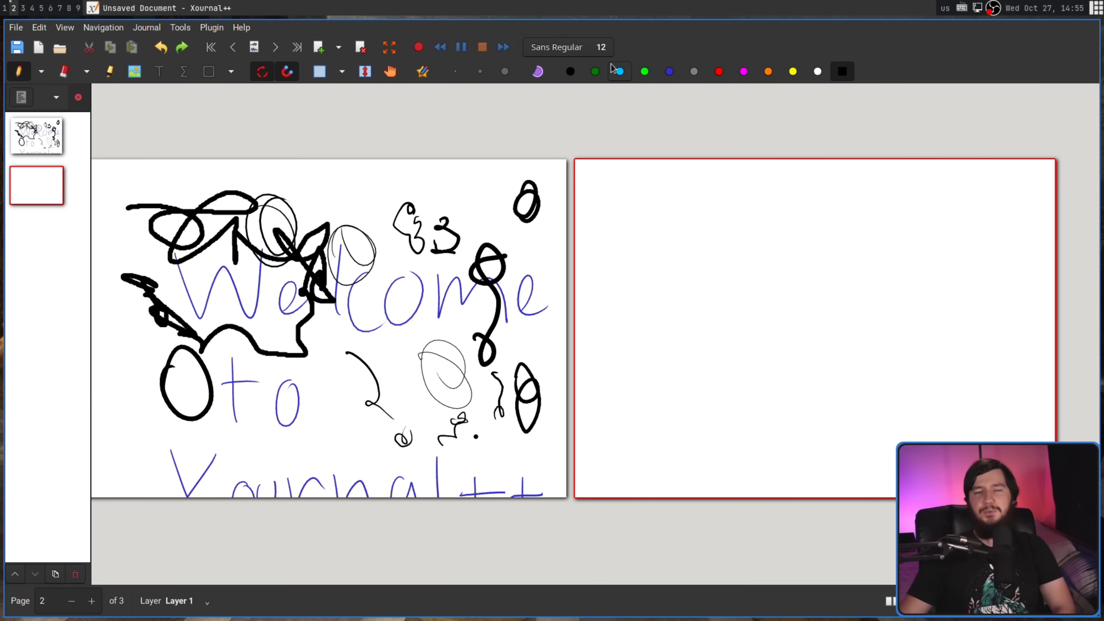
Step: Add a graph-paper page, then undo it to return to two pages
left_click(339, 48)
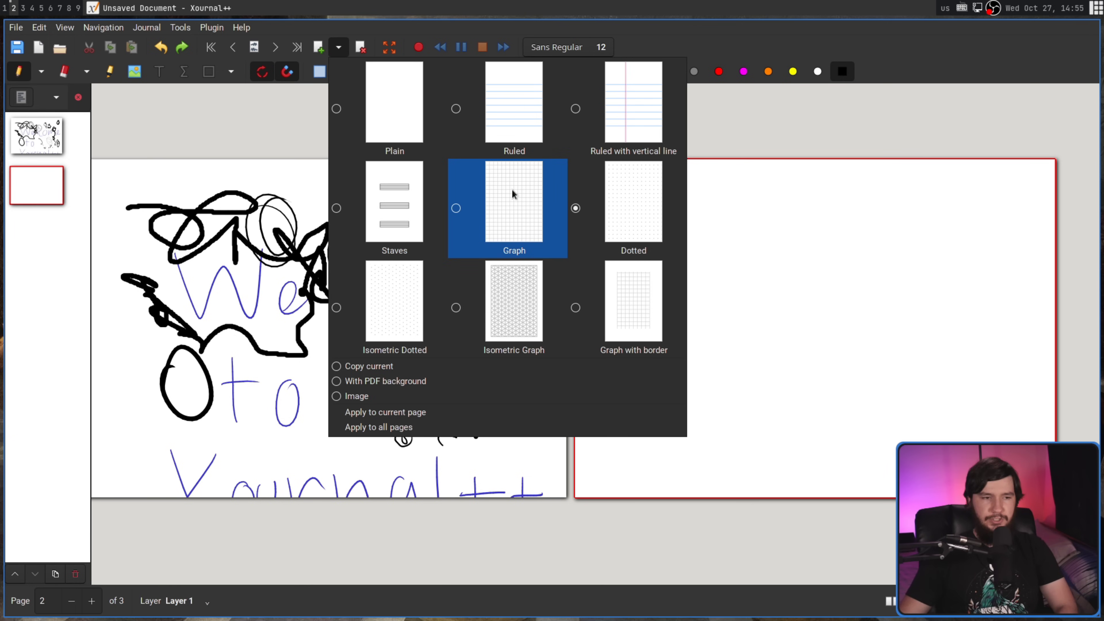
left_click(456, 208)
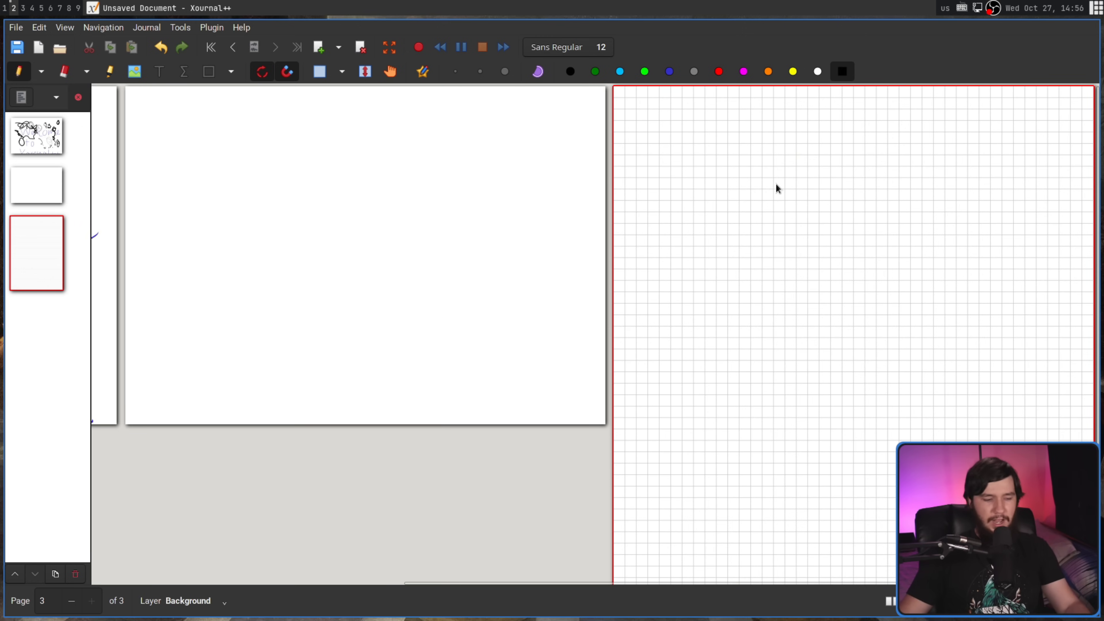
key("ctrl+z")
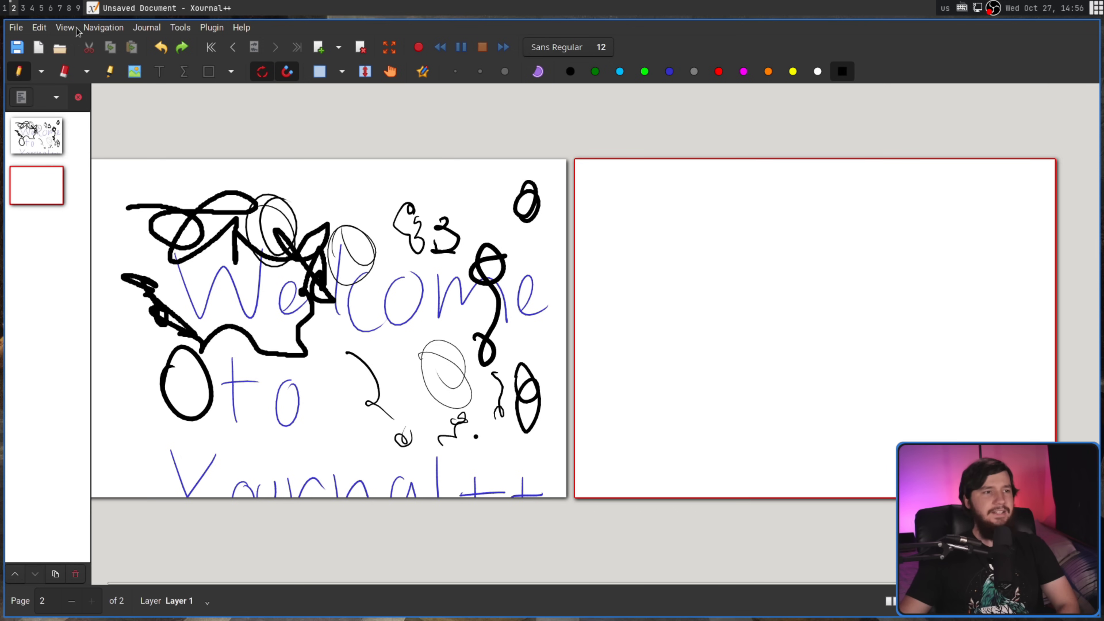
Step: Switch the pen to dotted lines and draw a loop and dotted stroke on page 2
left_click(39, 72)
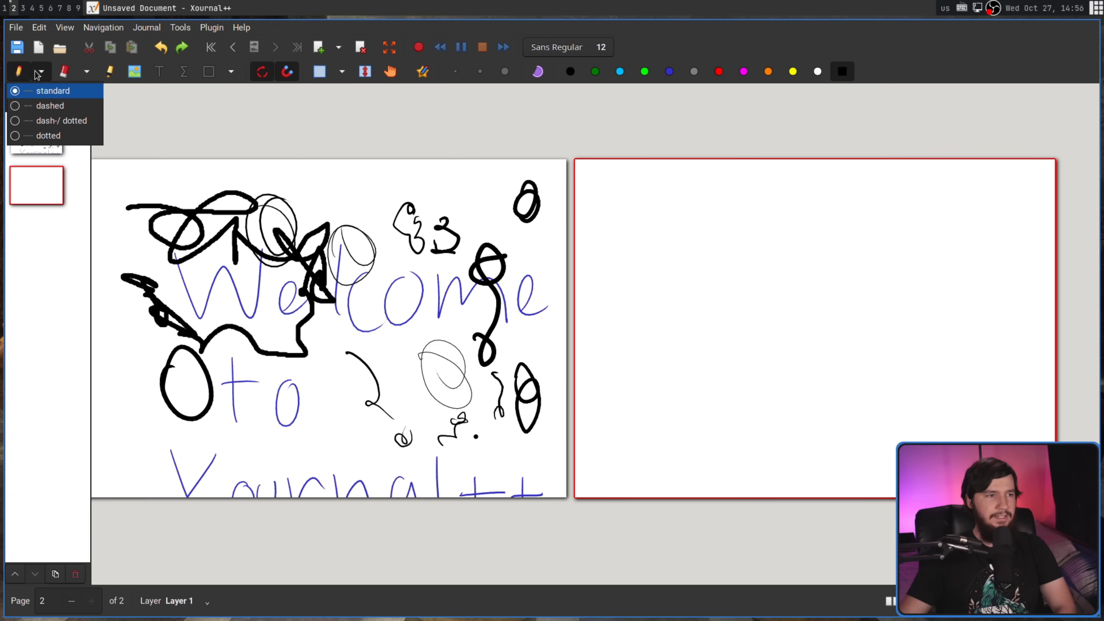
left_click(59, 138)
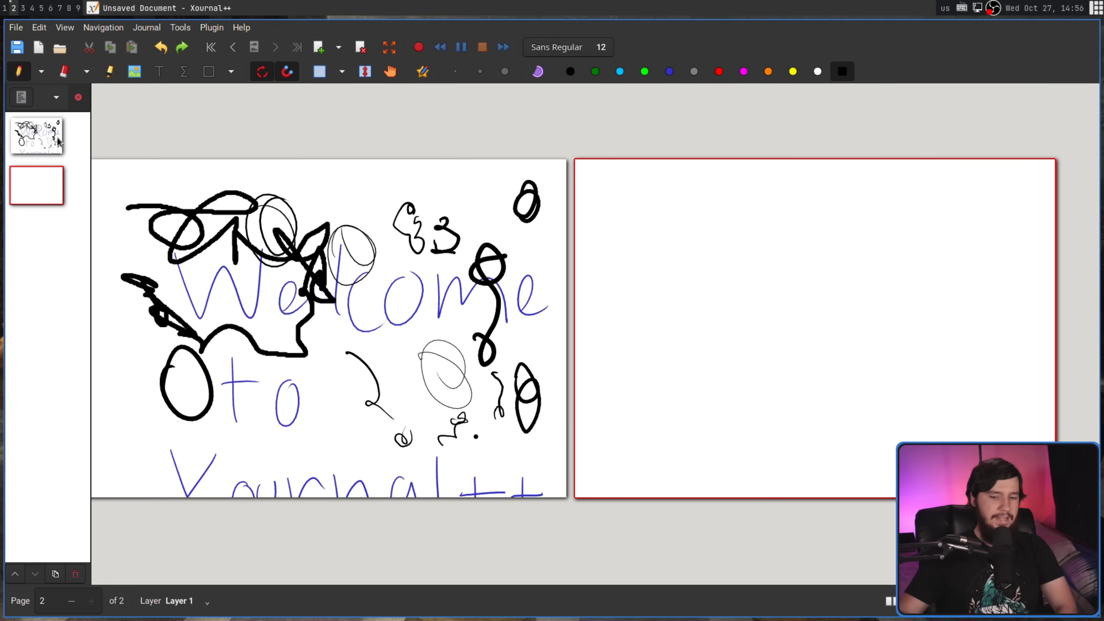
mouse_move(741, 310)
left_mouse_down()
mouse_move(748, 292)
mouse_move(820, 347)
left_mouse_up()
left_click_drag(825, 284, 851, 342)
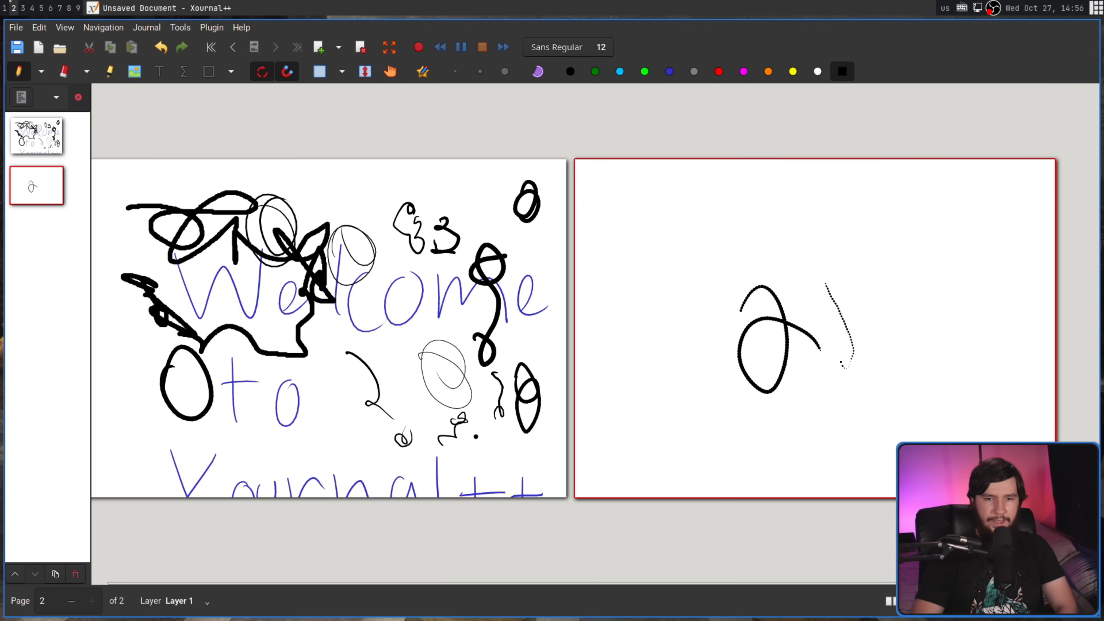
key("Page_Up")
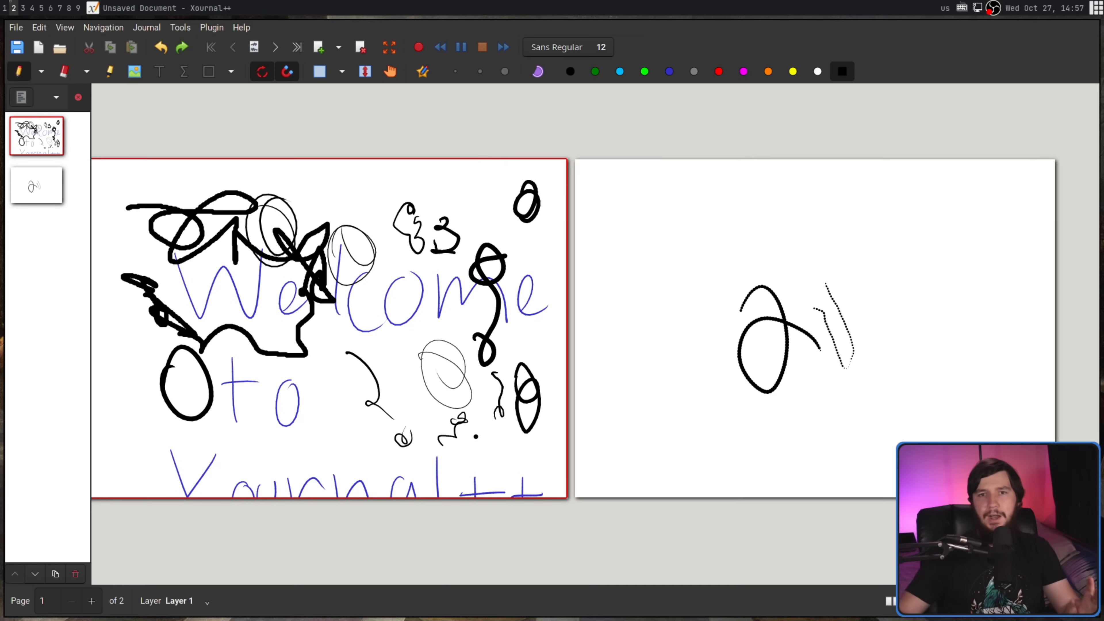
Step: Erase part of the stroke right of 'Welcome' with the eraser, then undo it
left_click(86, 73)
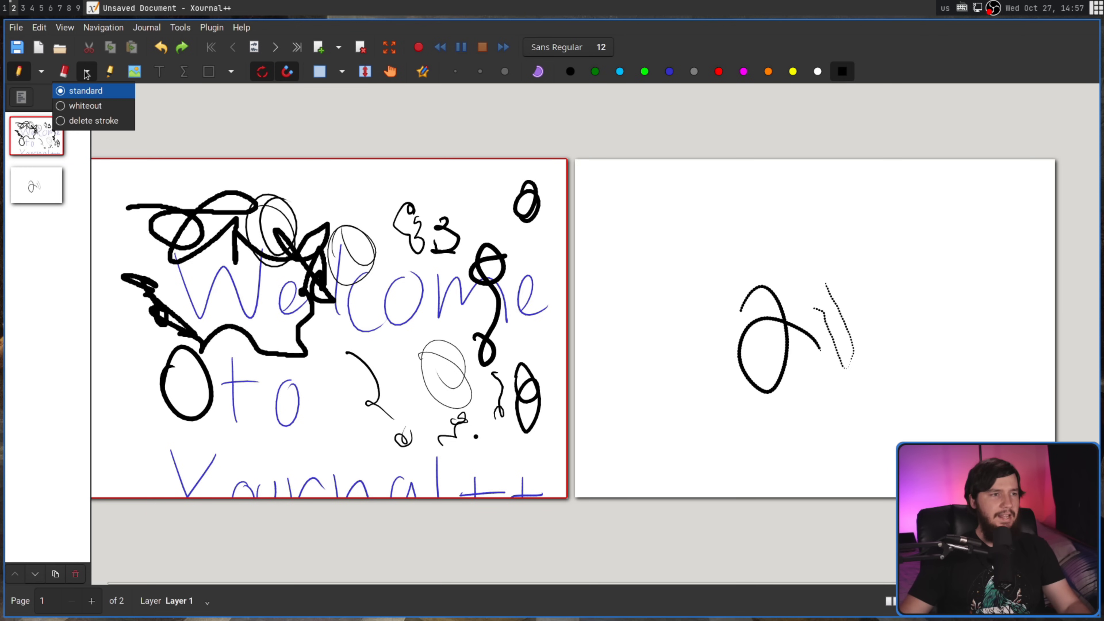
left_click(90, 91)
left_click(66, 77)
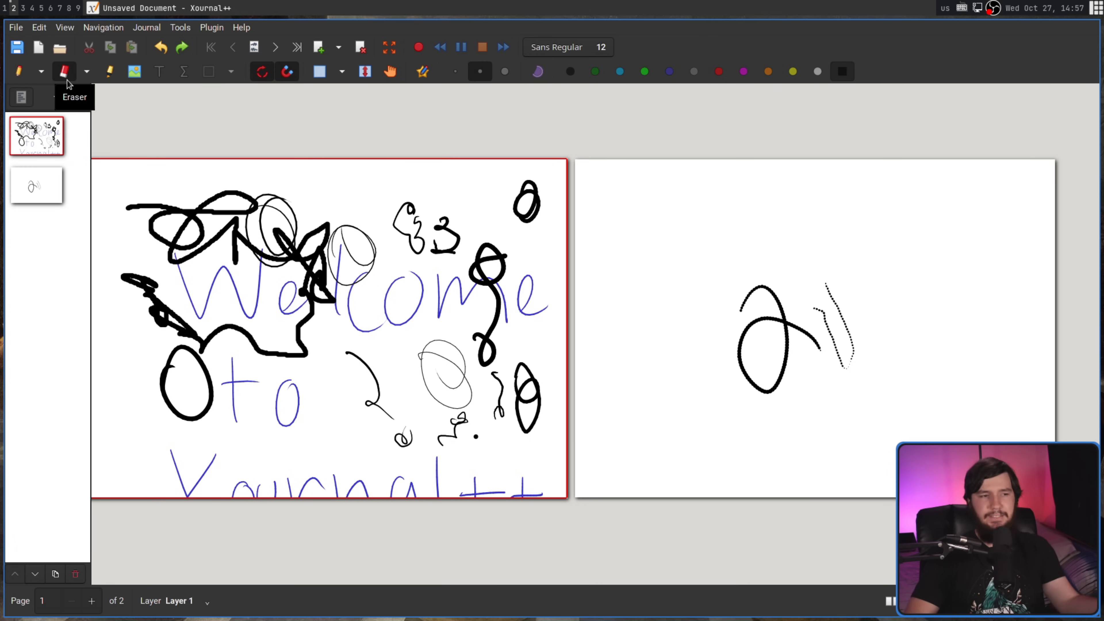
left_click_drag(492, 328, 513, 309)
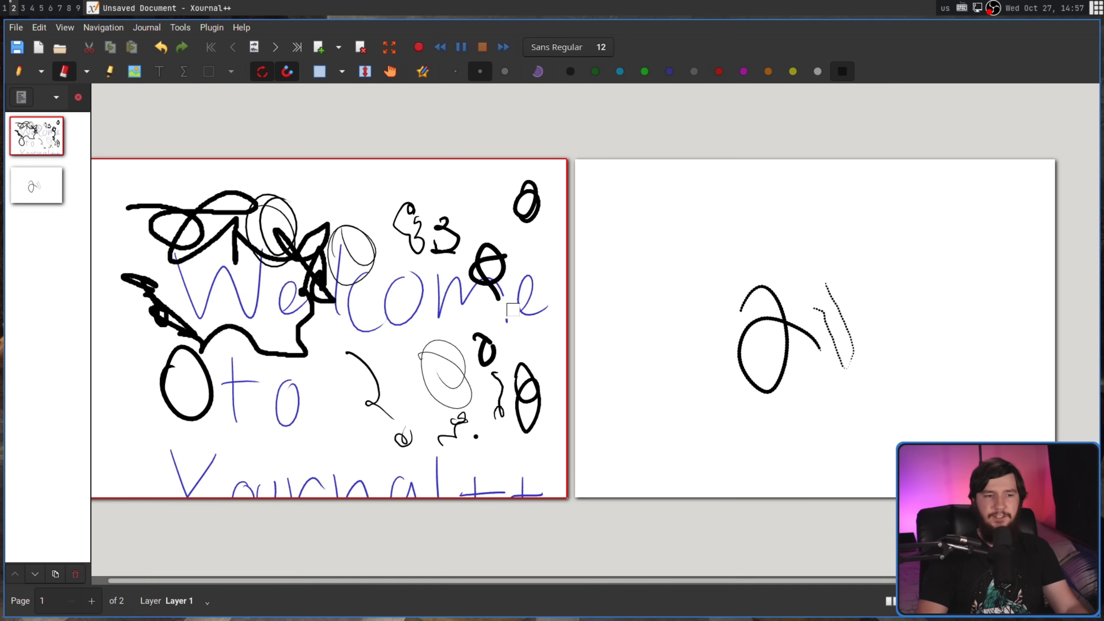
key("ctrl+z")
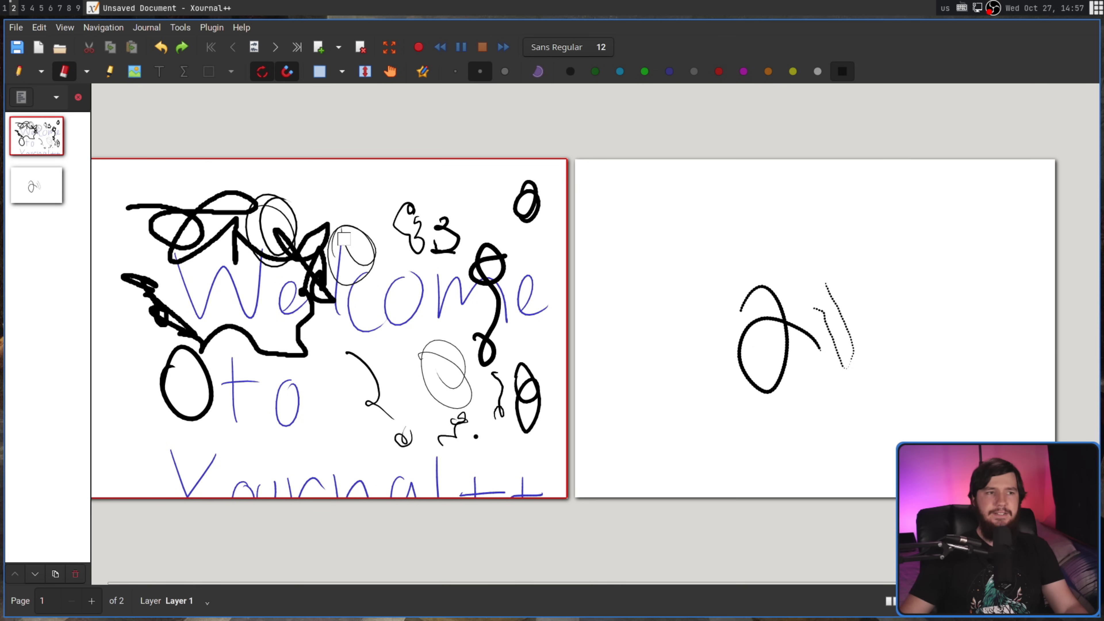
Step: Change page 1's background colour to light blue
left_click(146, 28)
left_click(197, 193)
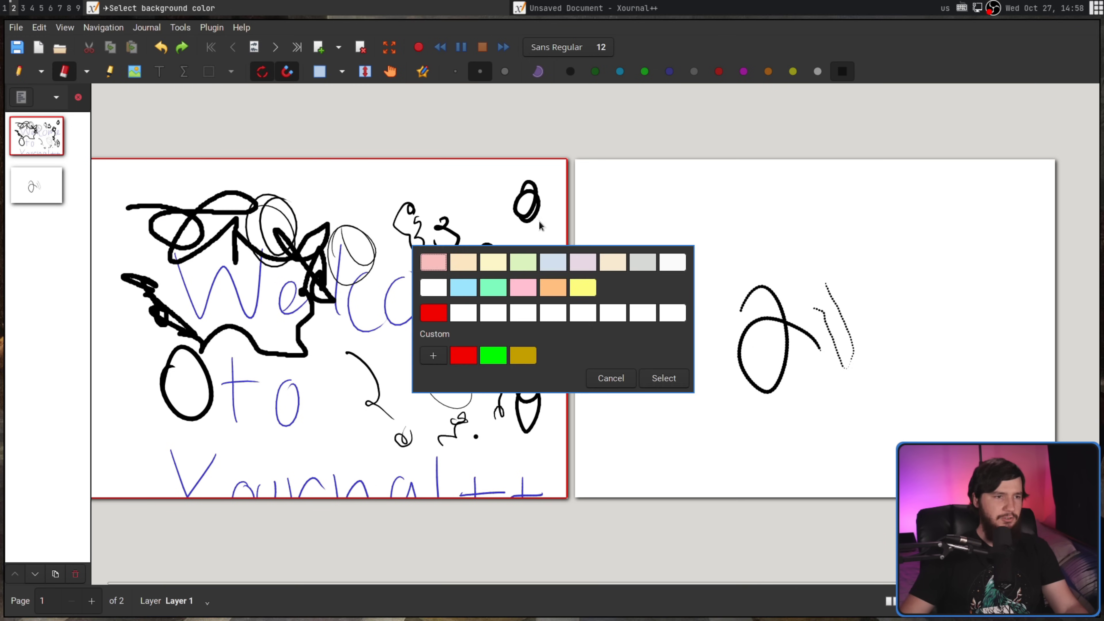
left_click(464, 287)
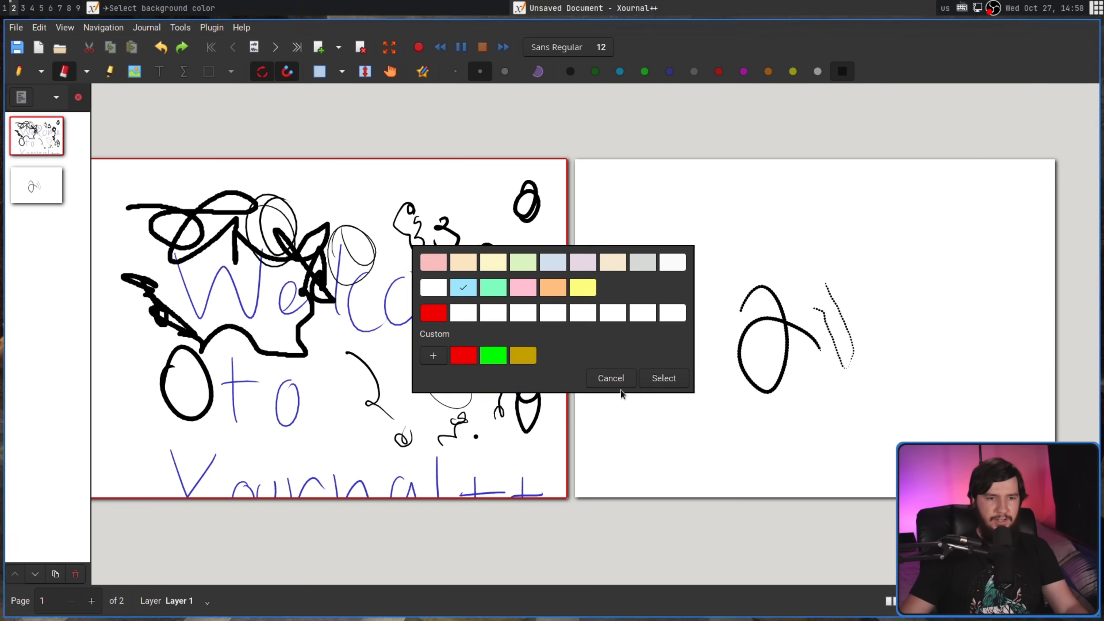
left_click(661, 378)
Step: Paint a whiteout X over page 1's top left, then undo it
left_click(86, 71)
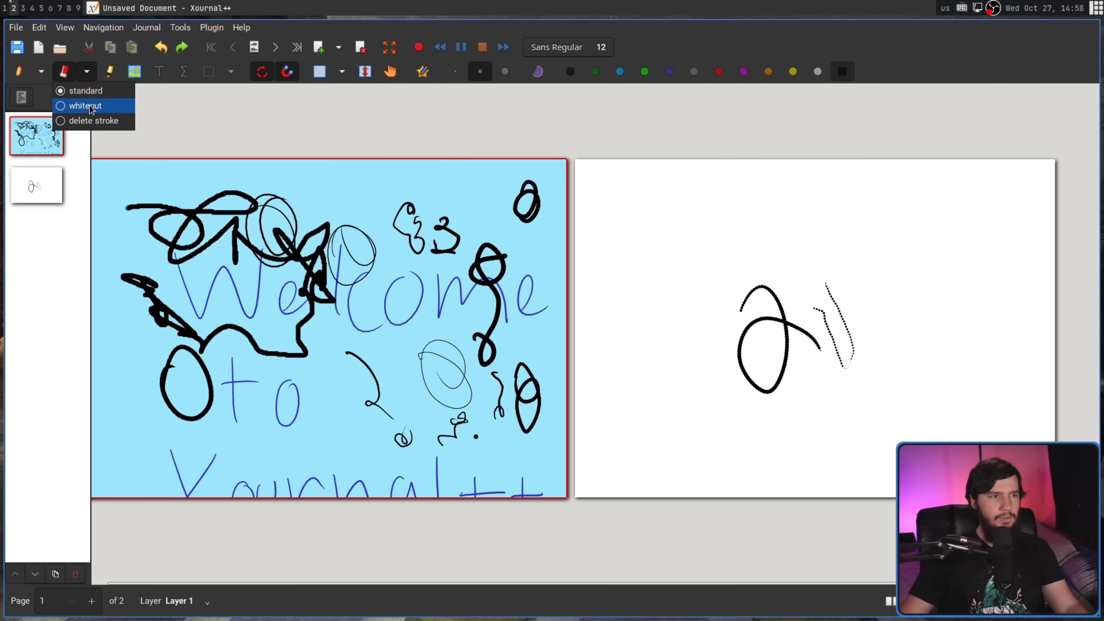
left_click(98, 104)
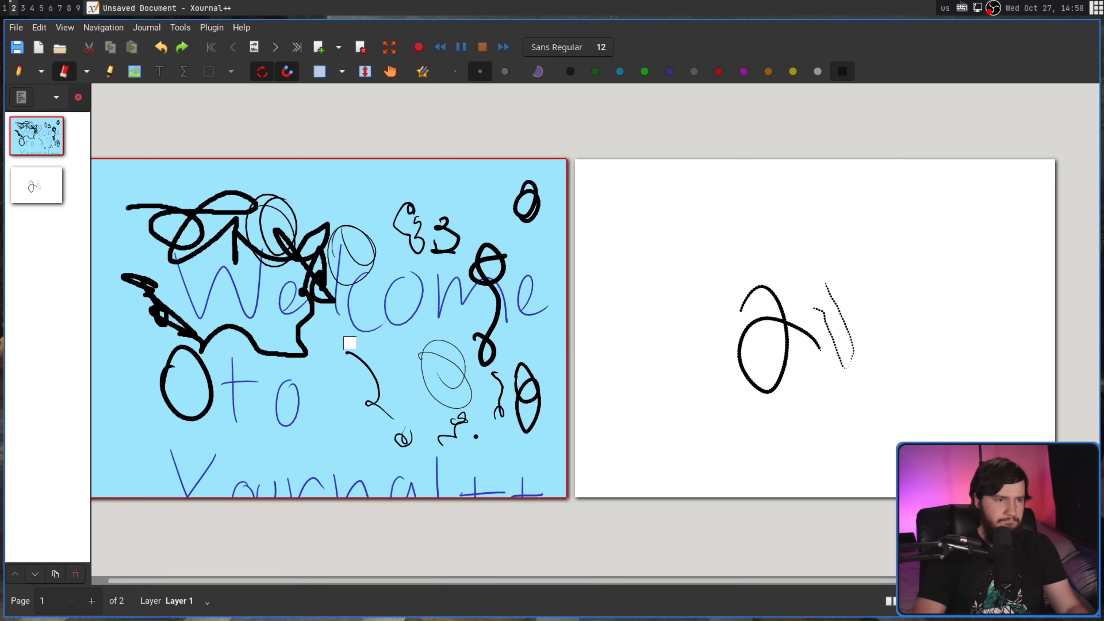
mouse_move(268, 261)
left_mouse_down()
mouse_move(208, 209)
mouse_move(239, 217)
mouse_move(230, 223)
left_mouse_up()
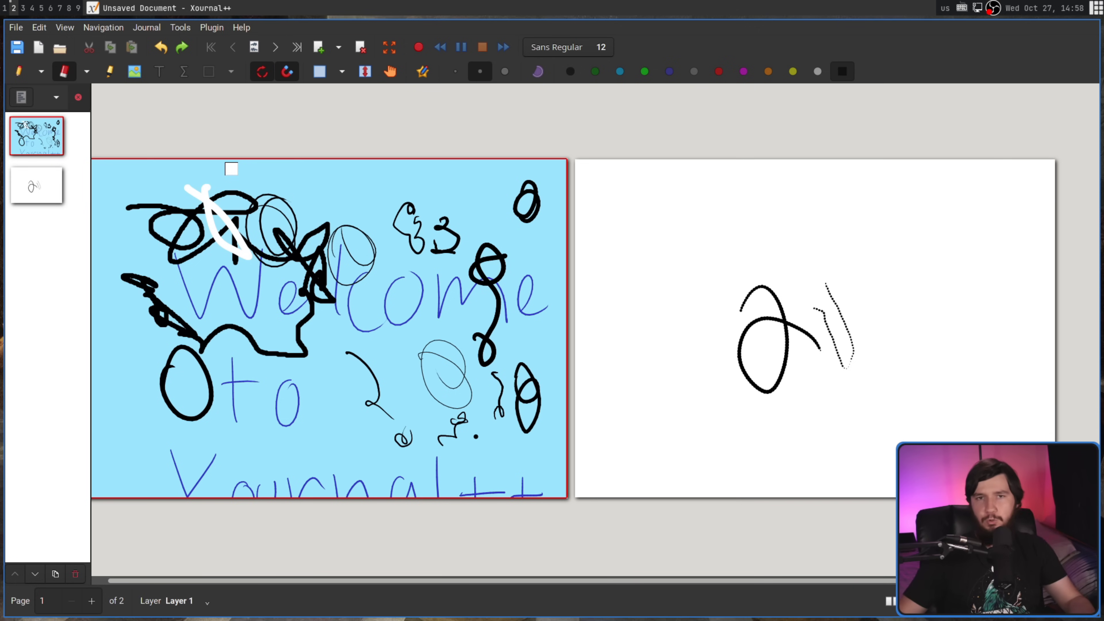
key("ctrl+z")
Step: Switch the eraser to delete-stroke mode and wipe out the big thick scribble
left_click(86, 72)
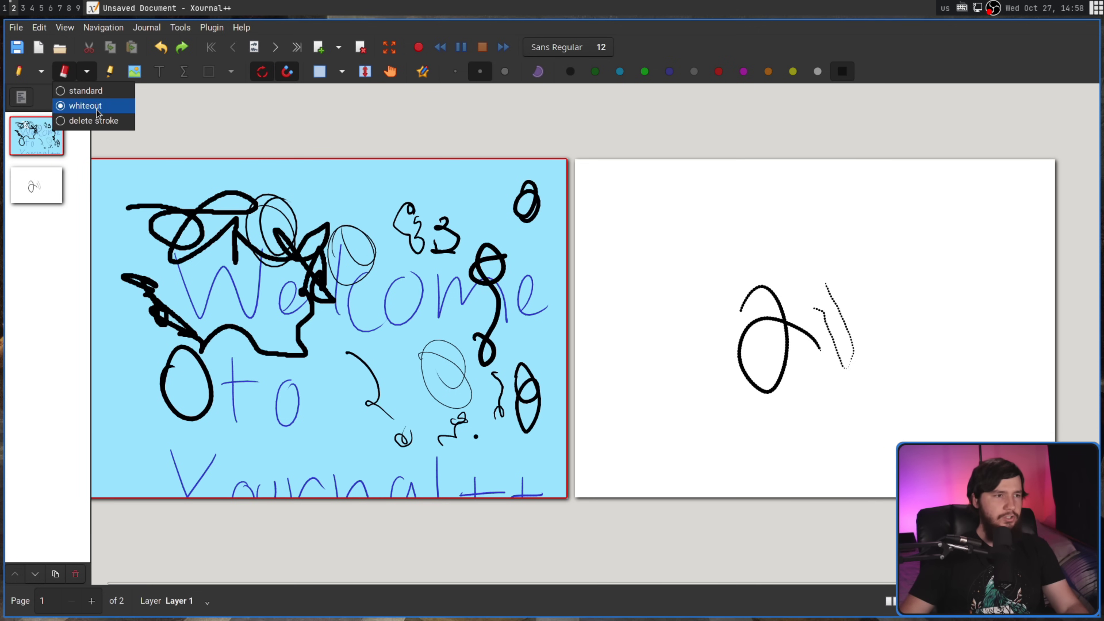
left_click(91, 118)
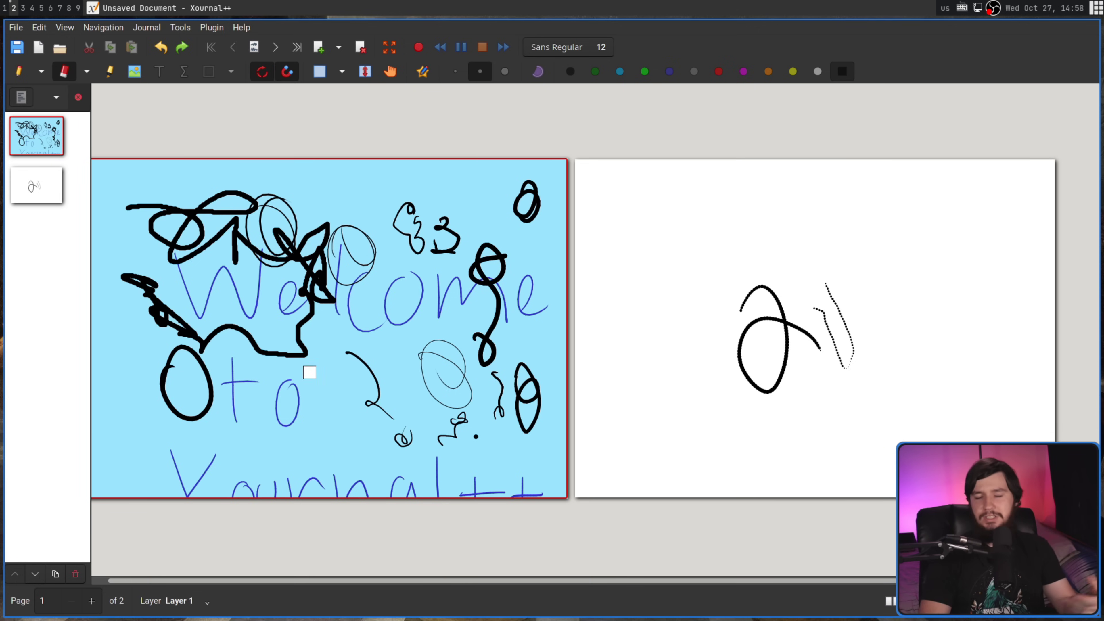
left_click_drag(274, 343, 313, 362)
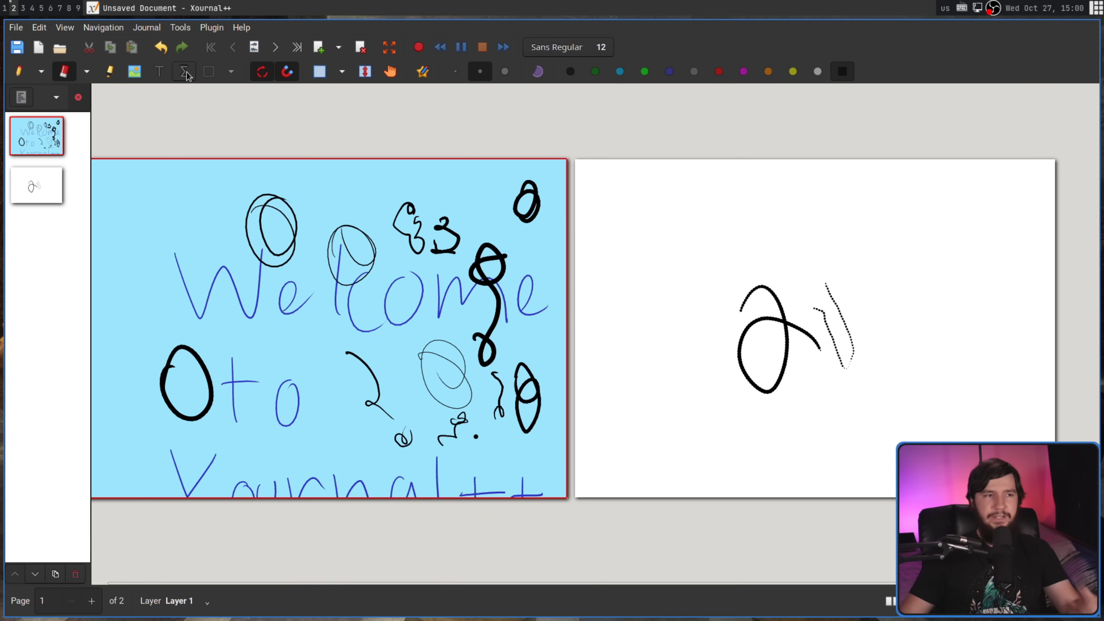
Step: Cycle through the shape list, highlighter and eraser, then set the pen to draw rectangles
left_click(19, 71)
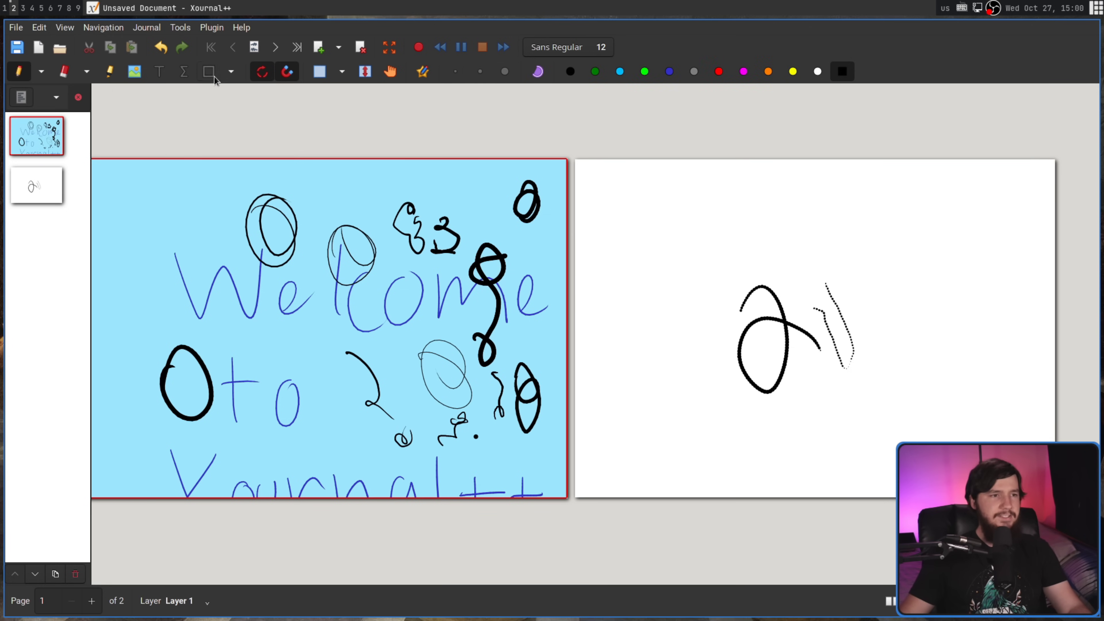
left_click(231, 72)
left_click(232, 72)
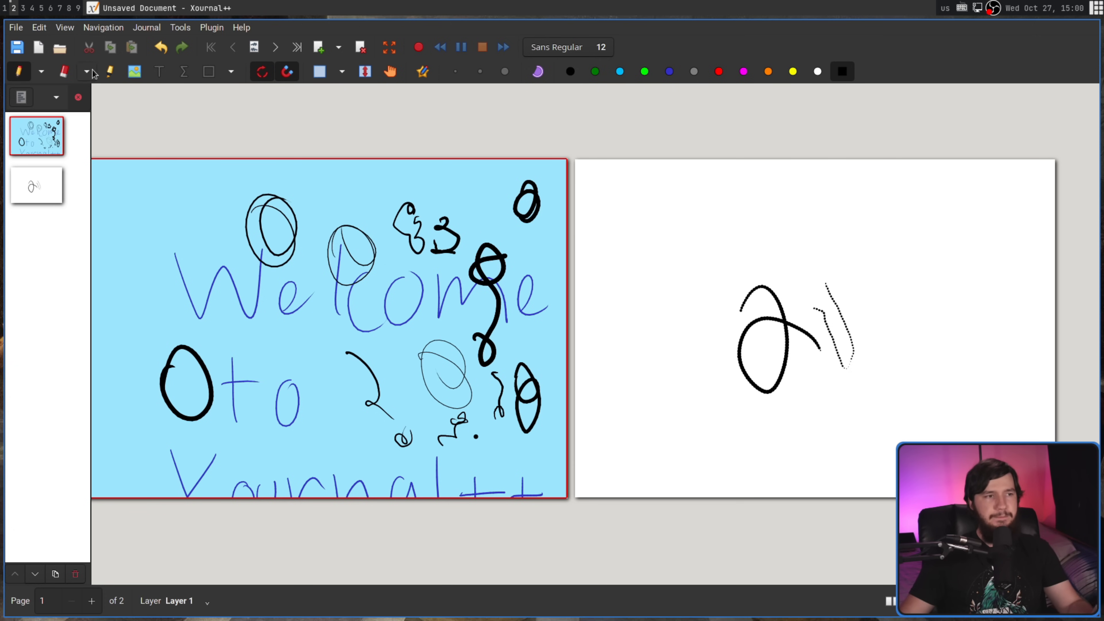
left_click(115, 74)
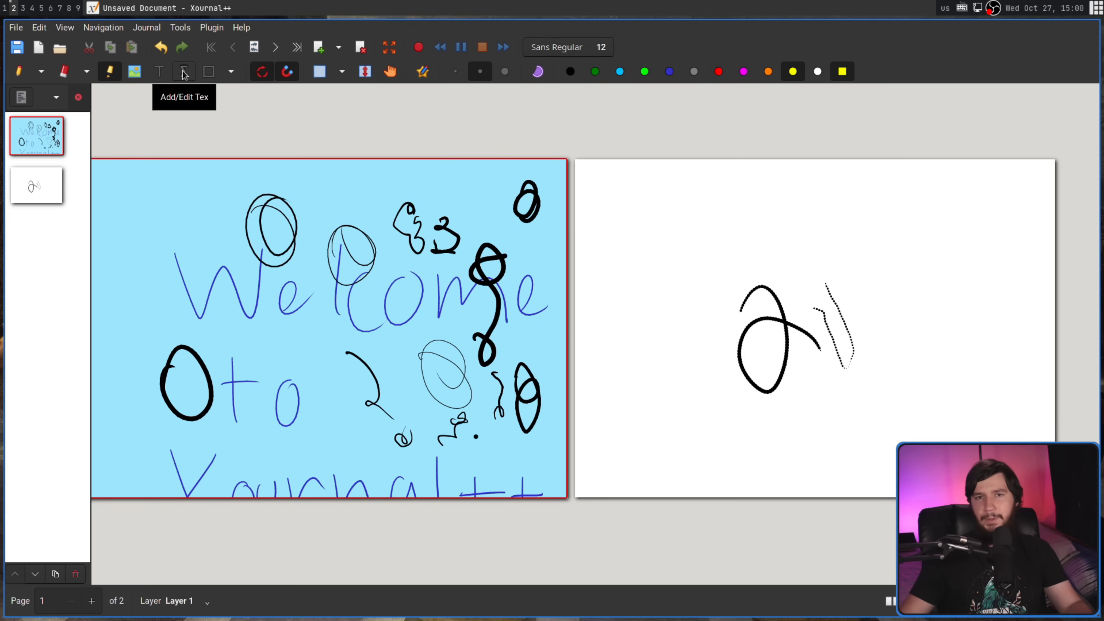
left_click(65, 72)
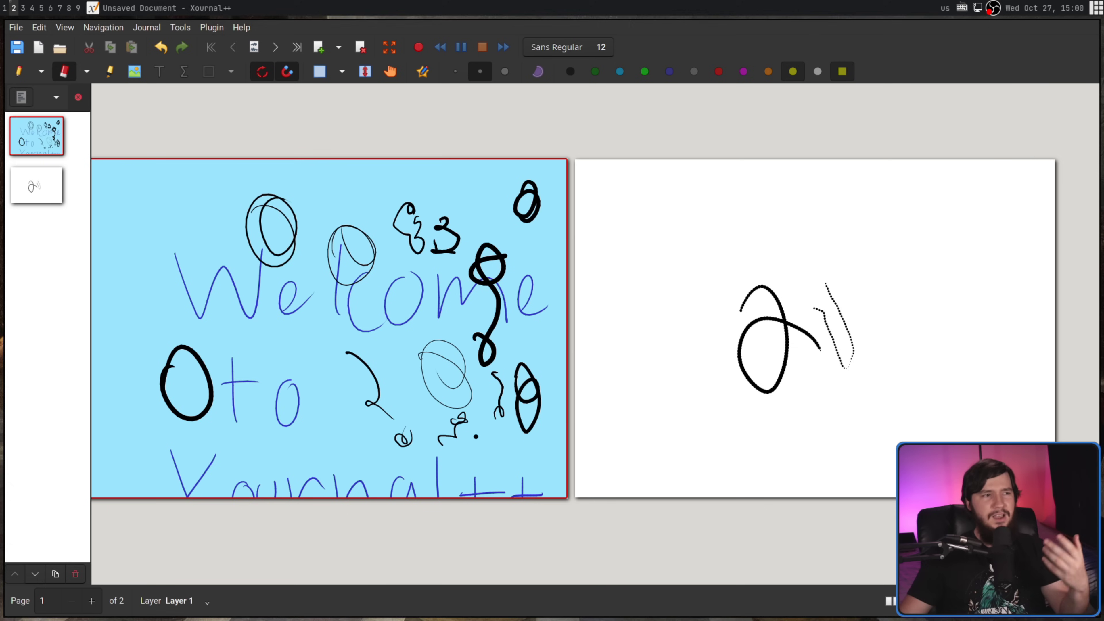
left_click(26, 77)
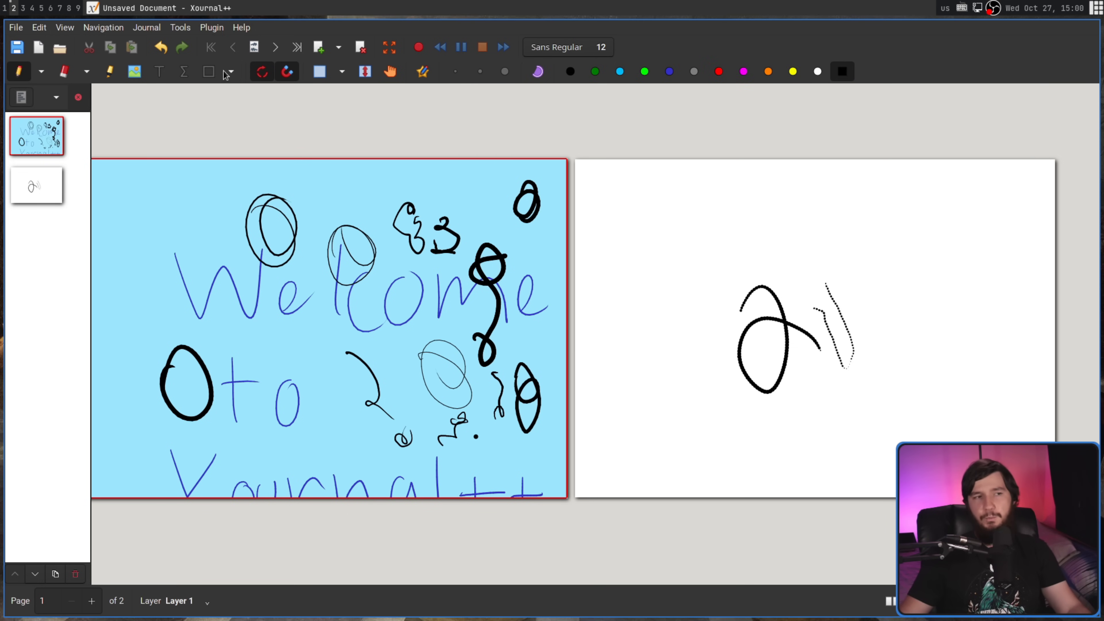
left_click(209, 71)
Step: Draw a large rectangle on page 2, then a dashed rectangle to its right
left_click_drag(621, 194, 766, 300)
left_click_drag(826, 228, 783, 299)
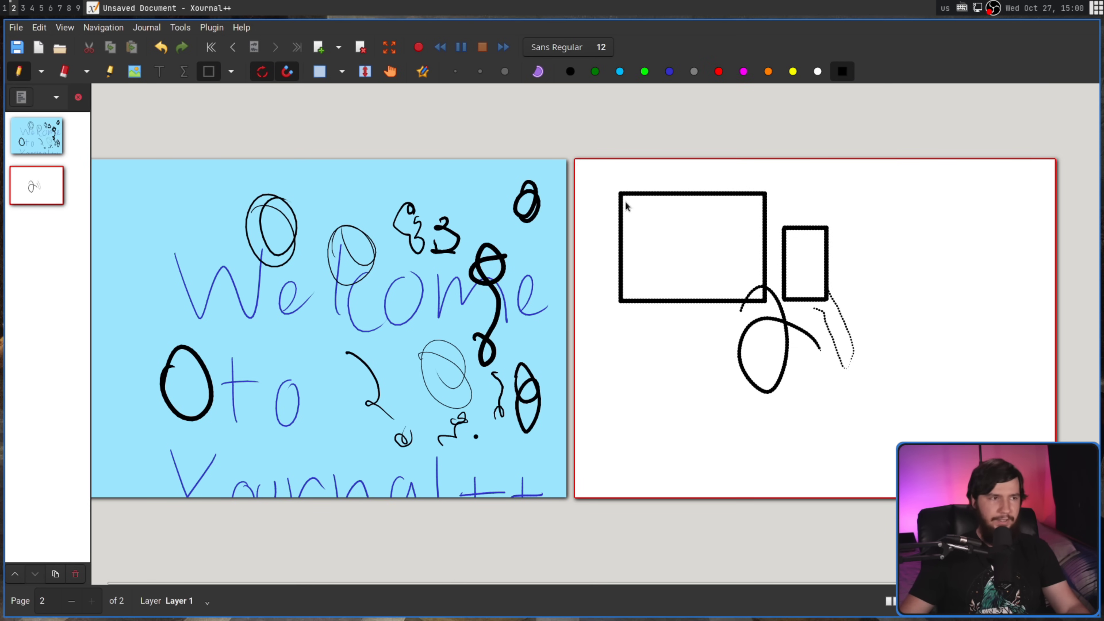
key("ctrl+z")
left_click(42, 71)
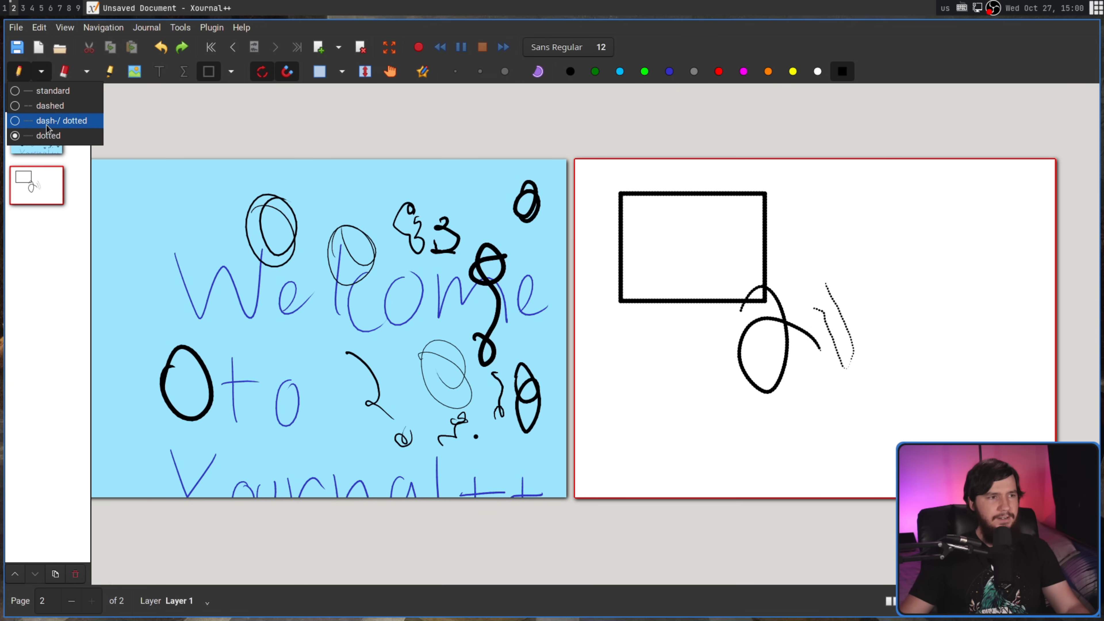
left_click(48, 111)
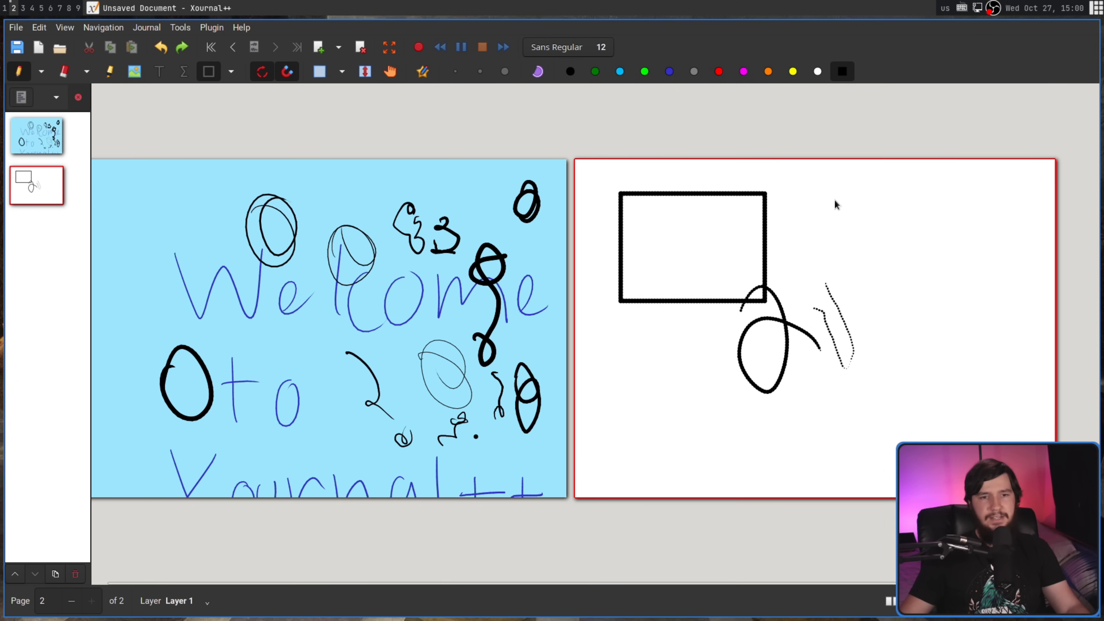
left_click_drag(816, 198, 908, 263)
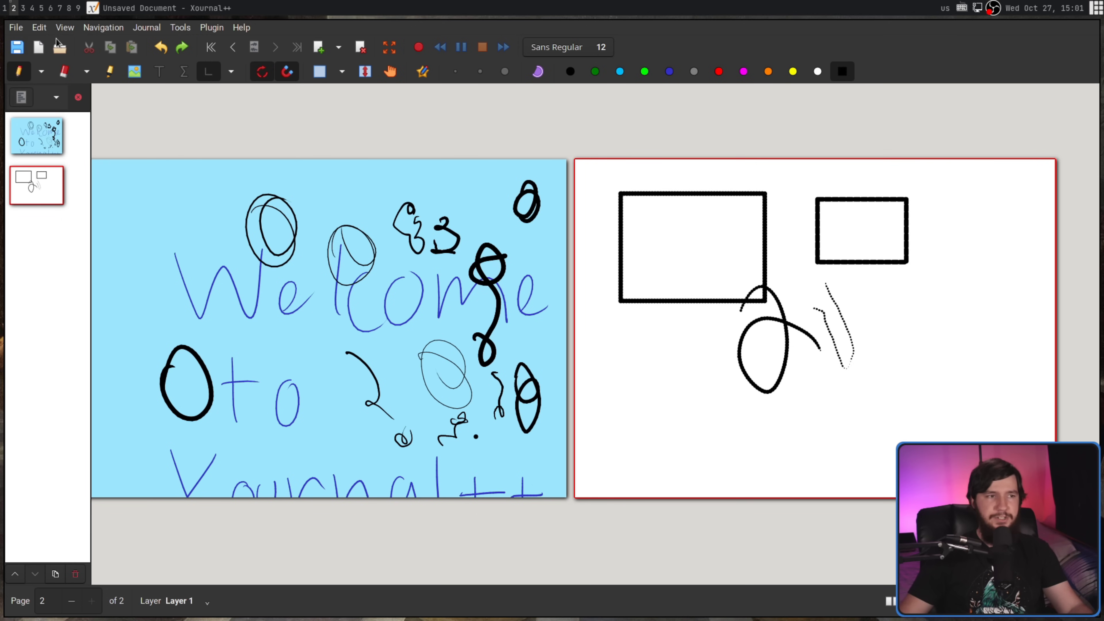
Step: Draw a pair of coordinate axes across page 2 with the coordinate-system shape
left_click(229, 72)
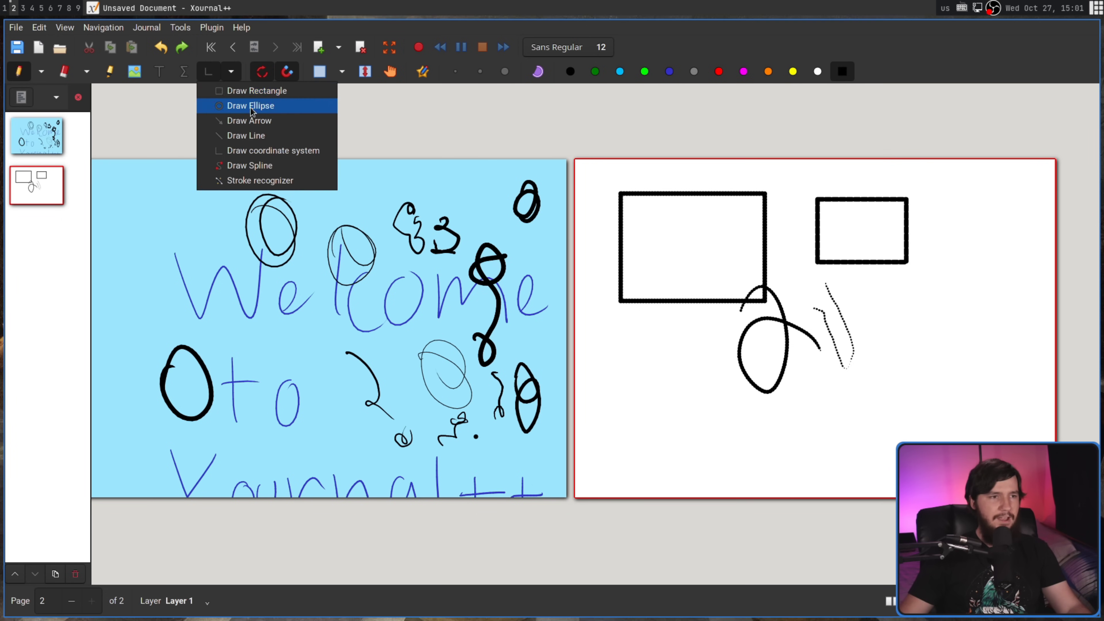
left_click(256, 92)
left_click(241, 75)
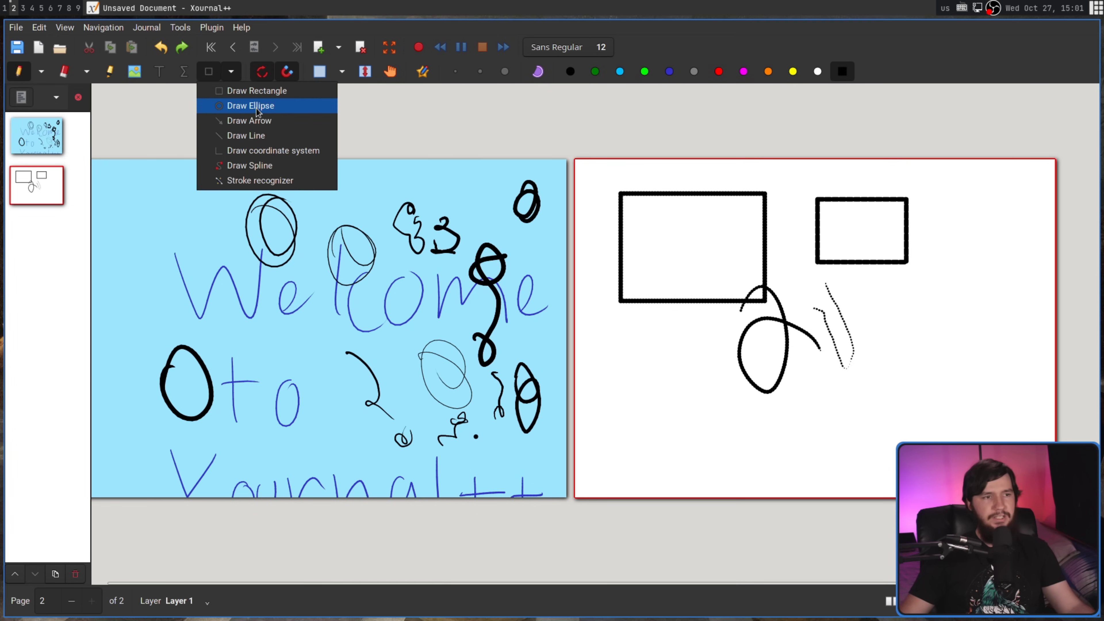
left_click(259, 121)
left_click(231, 71)
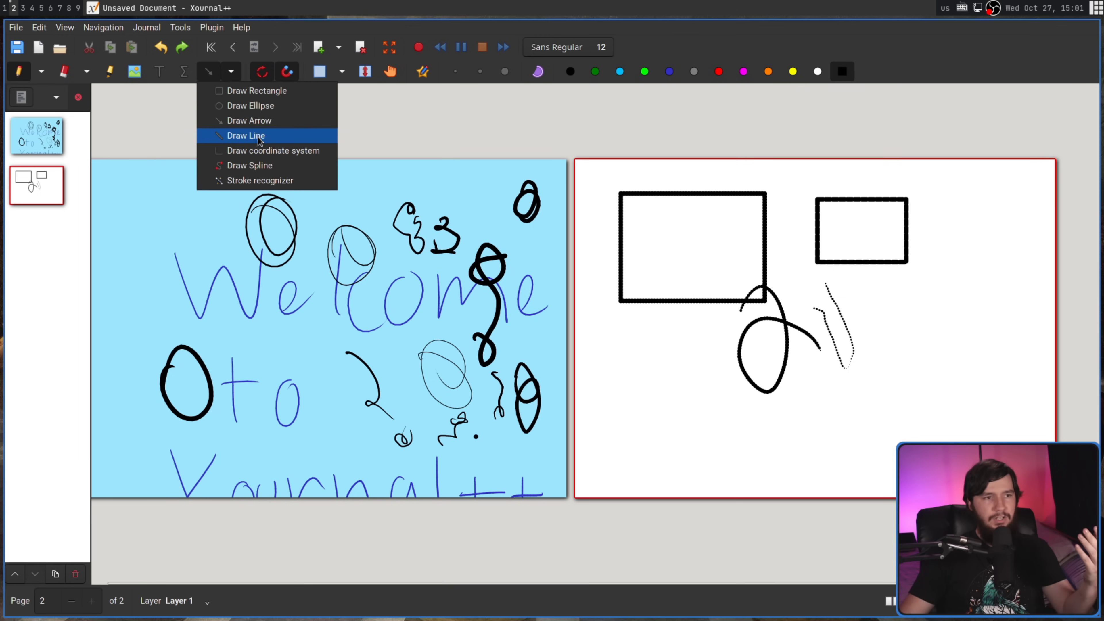
left_click(261, 151)
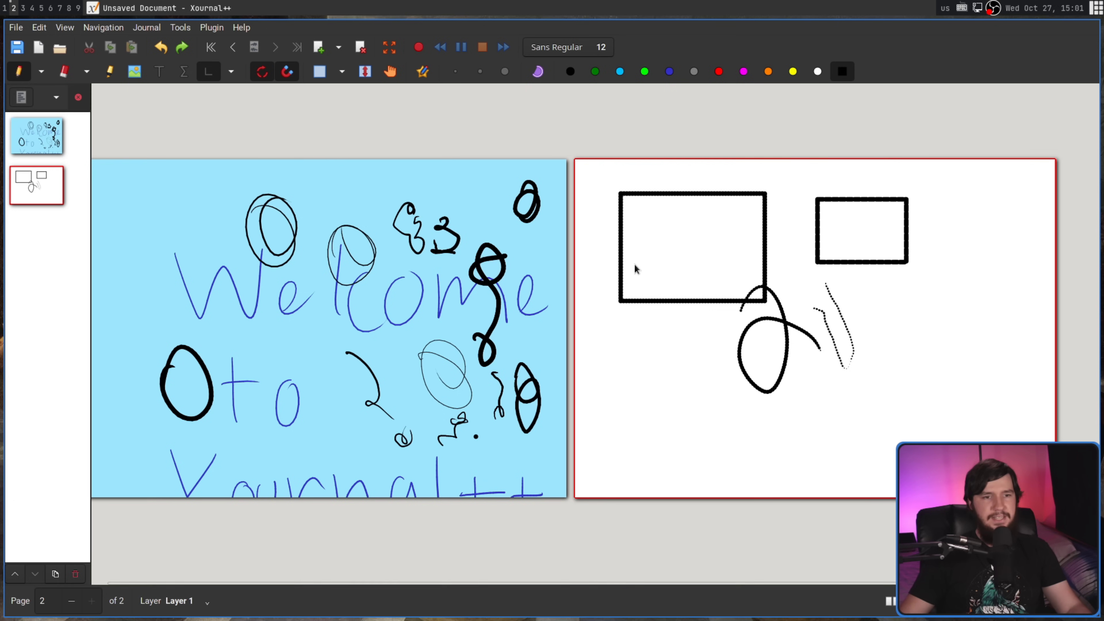
mouse_move(597, 215)
left_mouse_down()
mouse_move(604, 346)
mouse_move(891, 456)
mouse_move(896, 446)
left_mouse_up()
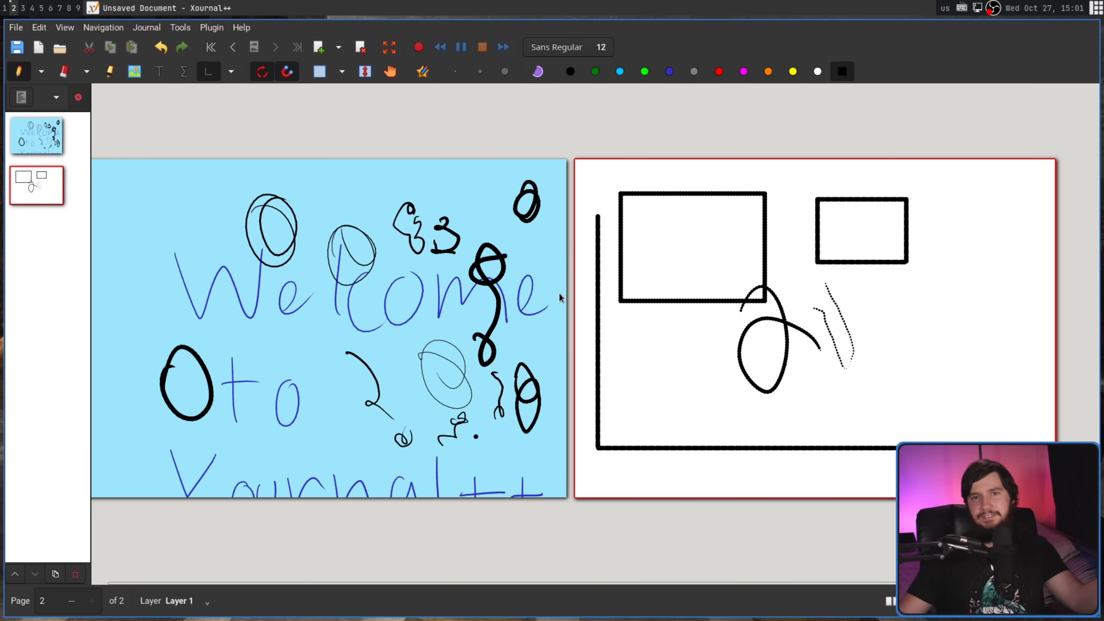
Step: Draw a zigzag spline from page 2's upper right through several knots
left_click(231, 72)
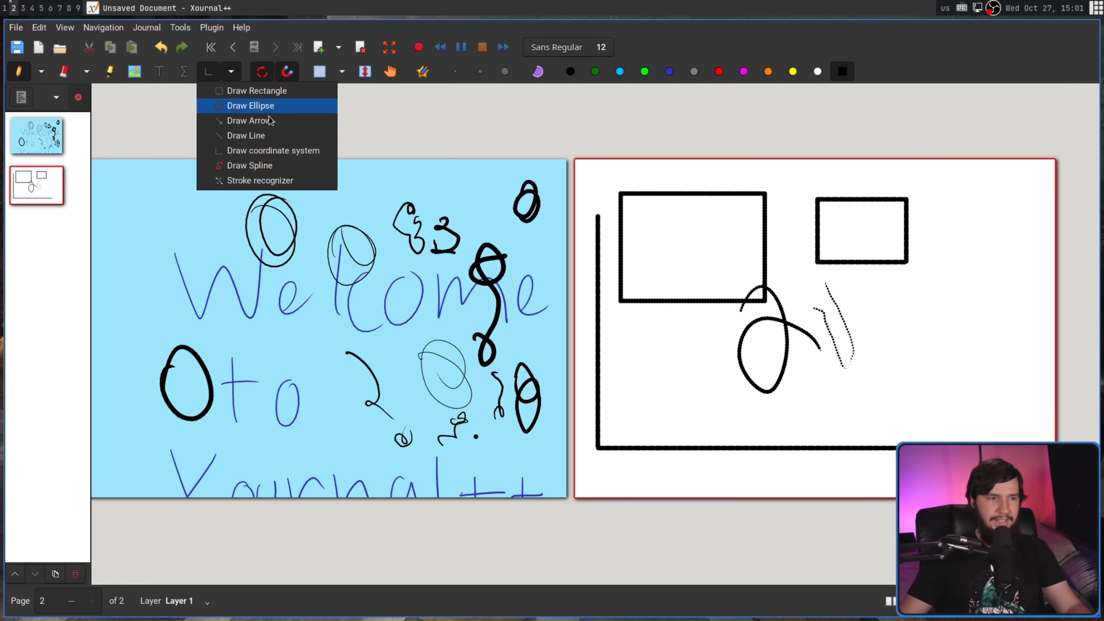
left_click(278, 169)
mouse_move(977, 220)
left_mouse_down()
mouse_move(945, 260)
mouse_move(960, 267)
left_mouse_up()
left_click(953, 346)
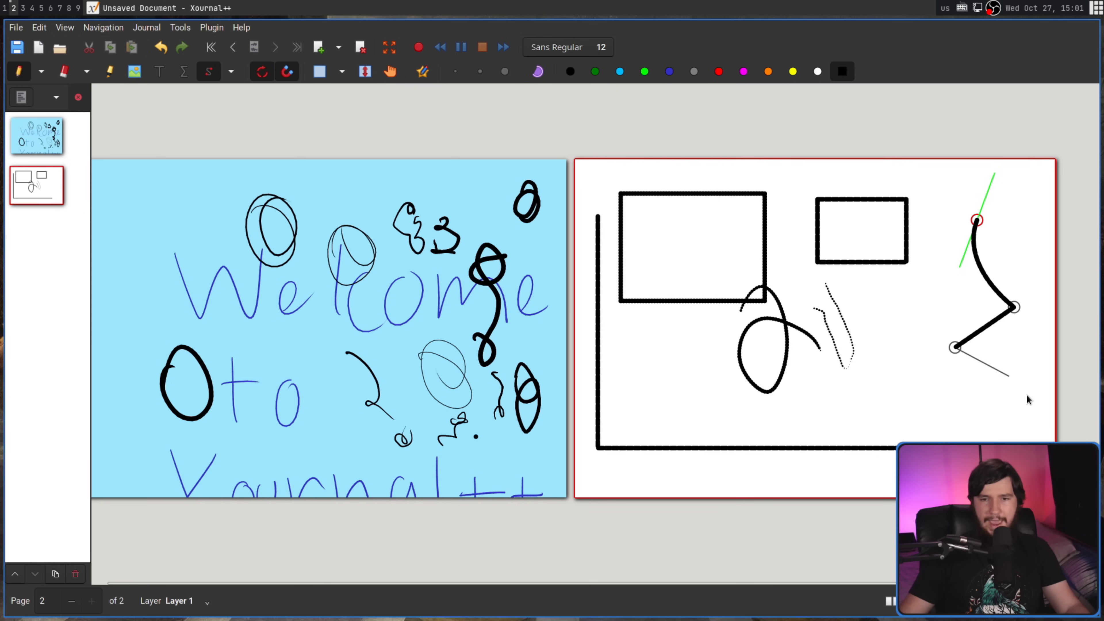
left_click(1032, 411)
left_click(992, 433)
left_click_drag(896, 392, 870, 406)
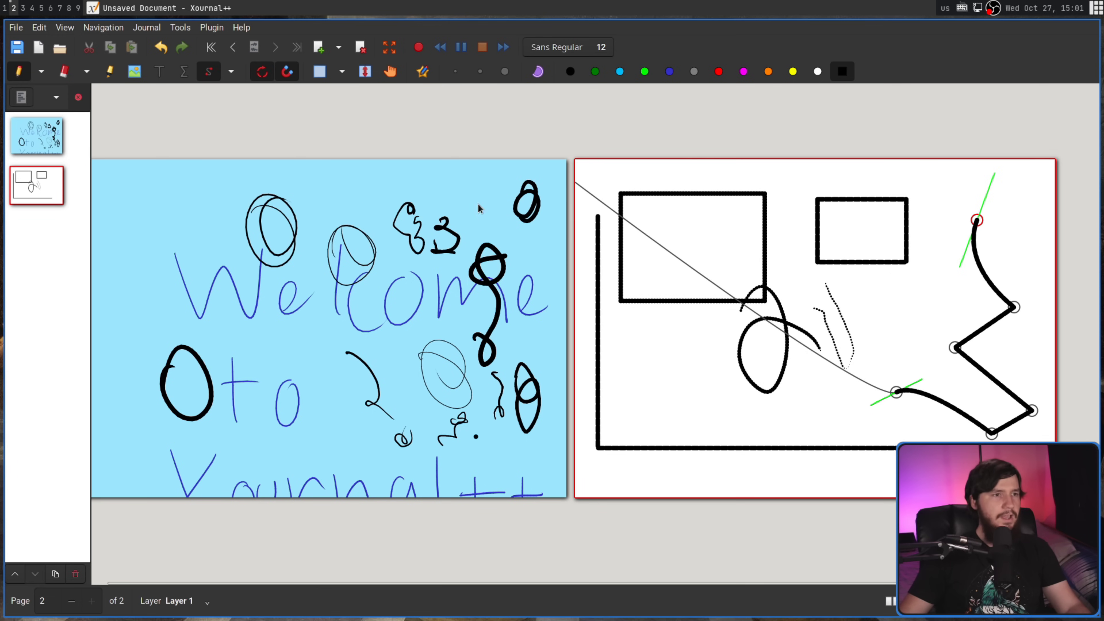
Step: Finish the spline and turn on the stroke recognizer
key("Escape")
left_click(231, 71)
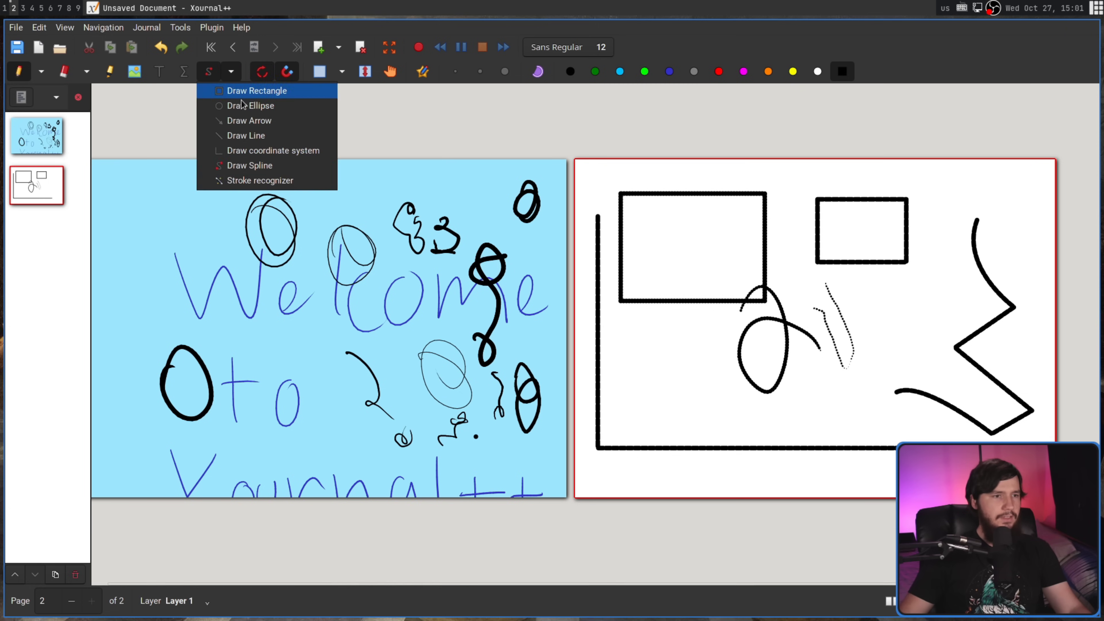
left_click(270, 175)
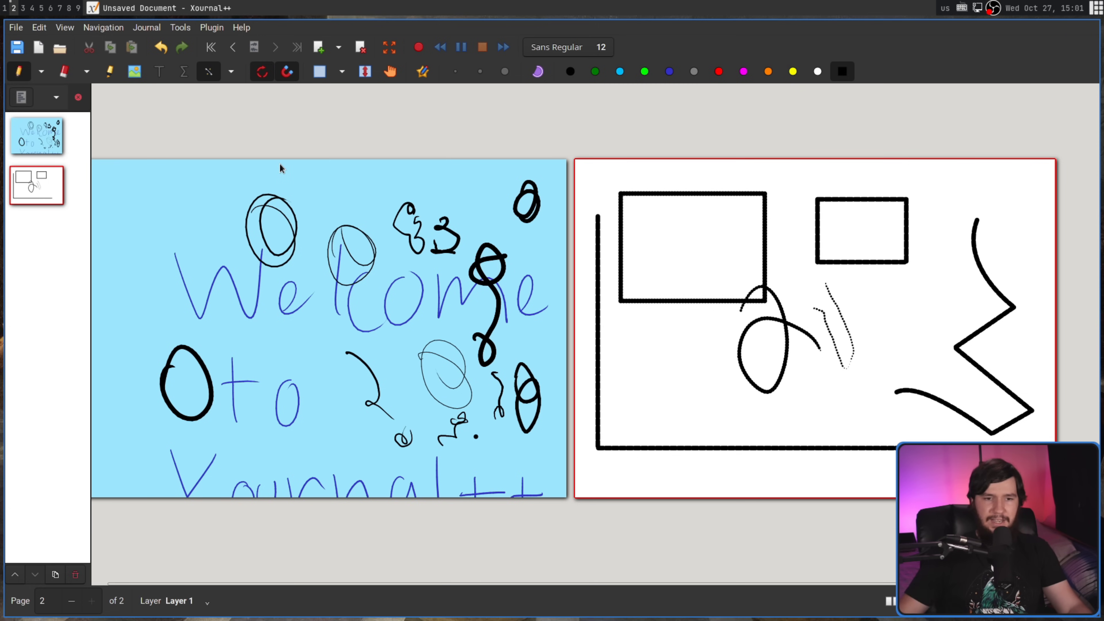
scroll(733, 331, "up", 3)
scroll(733, 332, "up", 1)
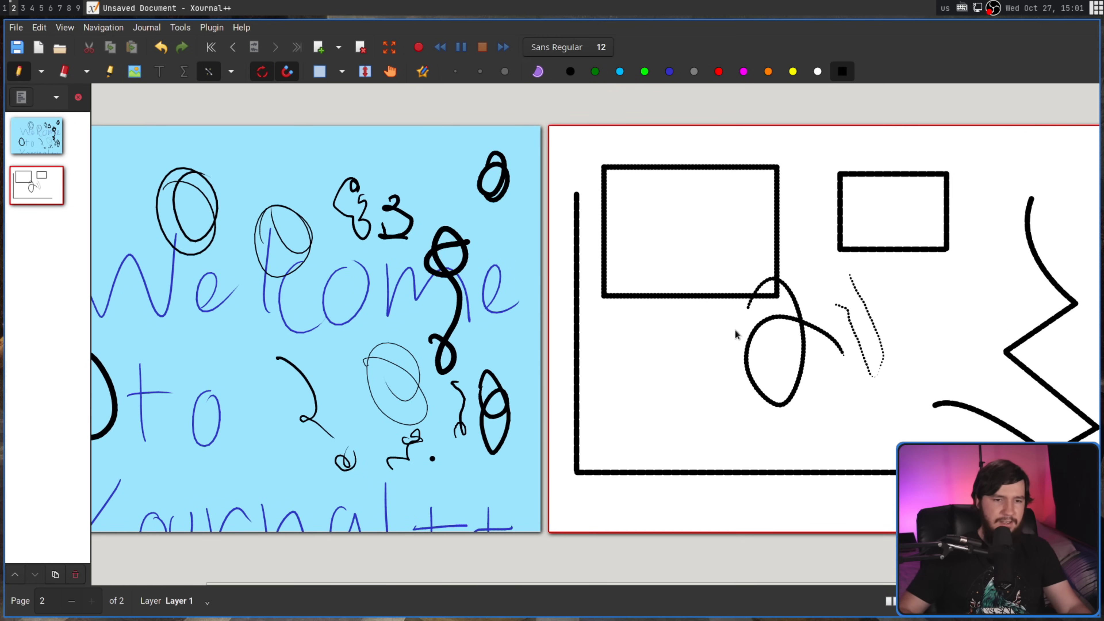
Step: Draw a loop and a square to test recognition, undoing each result
mouse_move(657, 337)
left_mouse_down()
mouse_move(648, 383)
mouse_move(658, 338)
mouse_move(661, 394)
mouse_move(658, 344)
left_mouse_up()
key("ctrl+z")
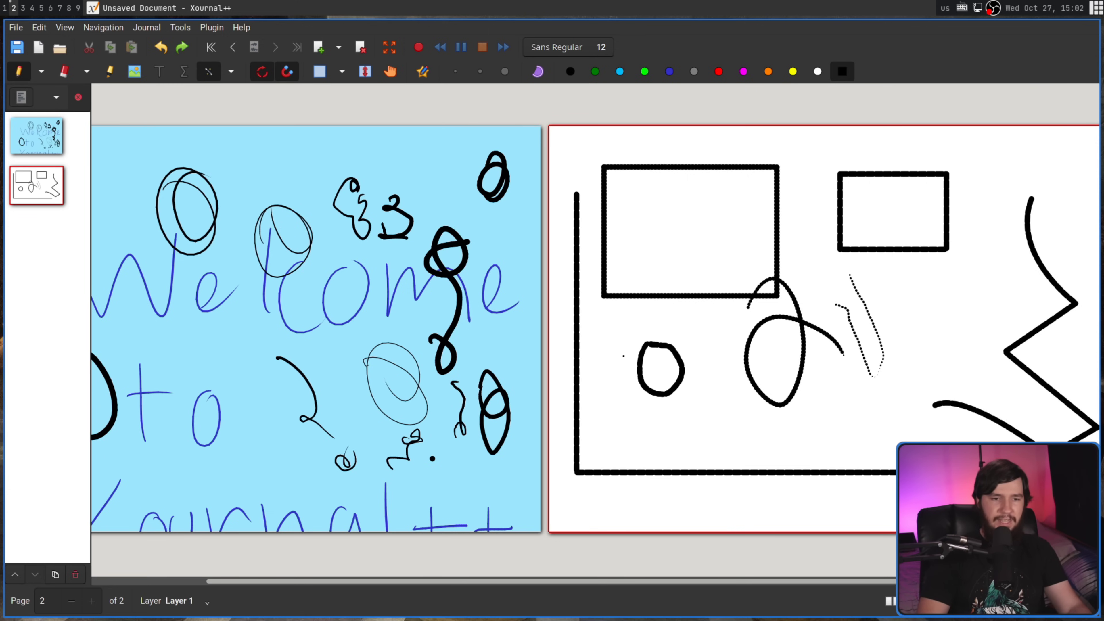
key("ctrl+z")
mouse_move(612, 348)
left_mouse_down()
mouse_move(613, 399)
mouse_move(656, 395)
mouse_move(664, 358)
mouse_move(615, 351)
mouse_move(675, 397)
mouse_move(616, 346)
mouse_move(637, 401)
mouse_move(674, 333)
mouse_move(610, 334)
left_mouse_up()
key("ctrl+z")
key("ctrl+z")
key("ctrl+z")
key("ctrl+z")
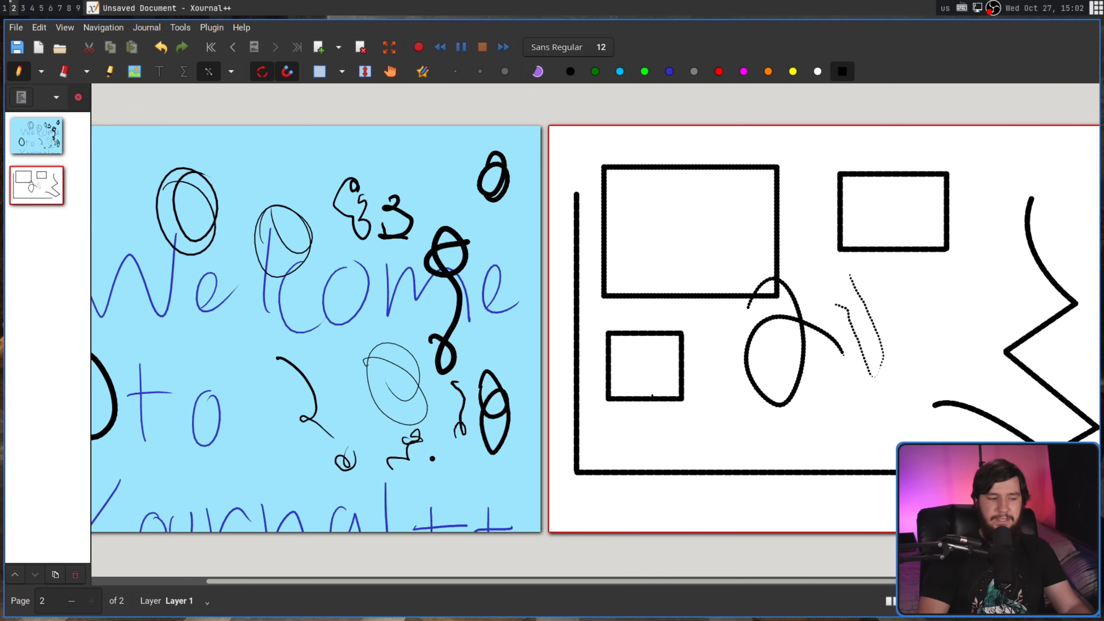
key("ctrl+z")
Step: Draw a triangle outline for recognition and undo it
mouse_move(607, 412)
left_mouse_down()
mouse_move(660, 356)
mouse_move(691, 412)
mouse_move(604, 413)
mouse_move(628, 383)
mouse_move(680, 405)
left_mouse_up()
key("ctrl+z")
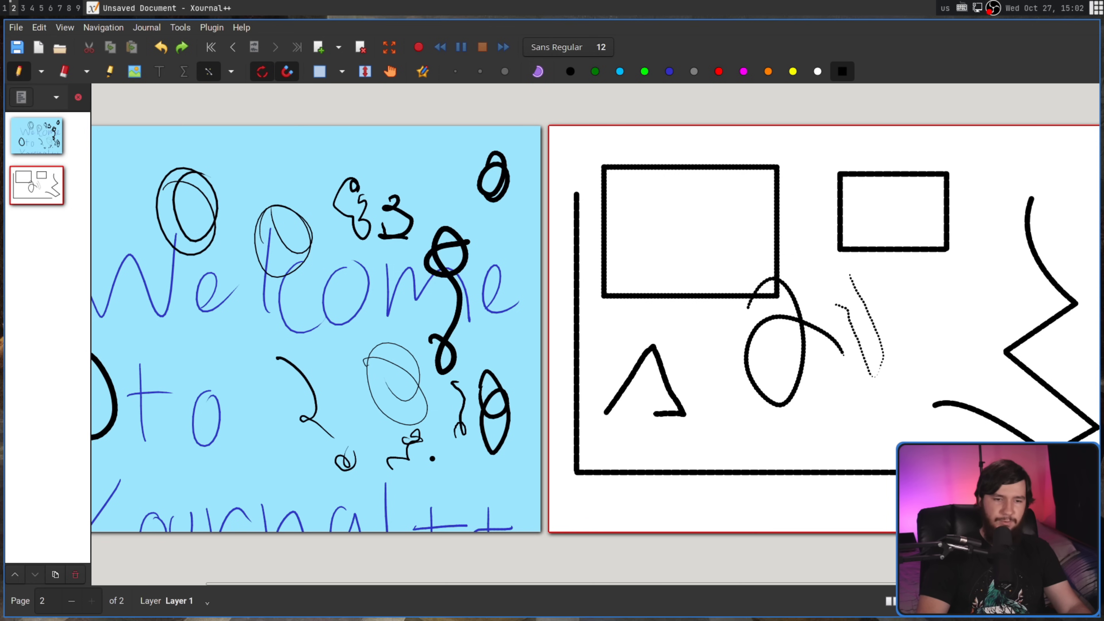
key("ctrl+z")
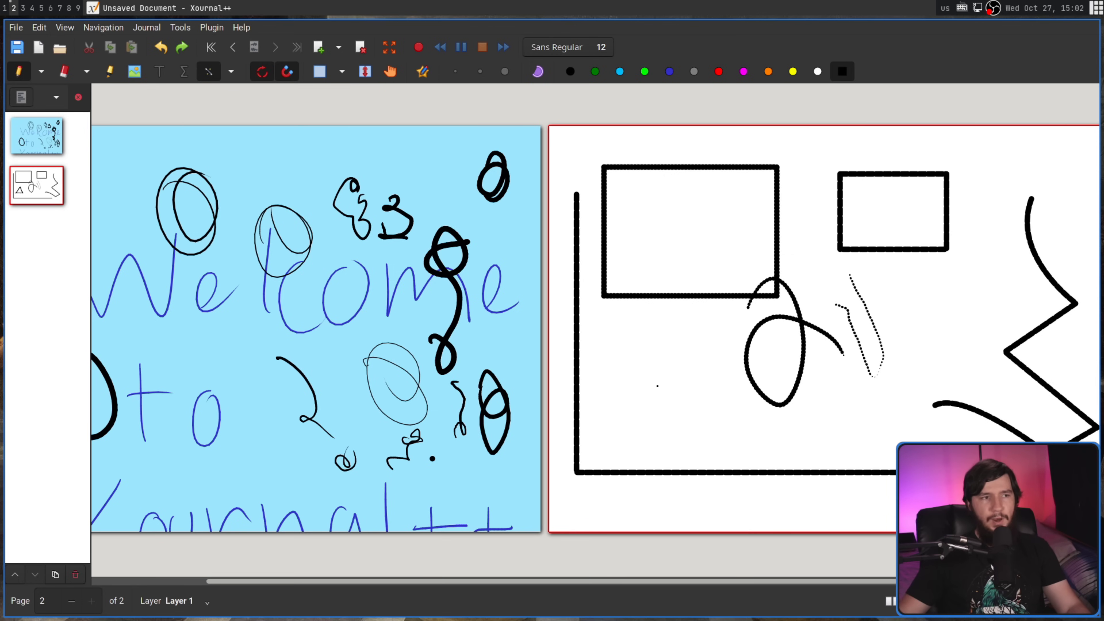
left_click(231, 71)
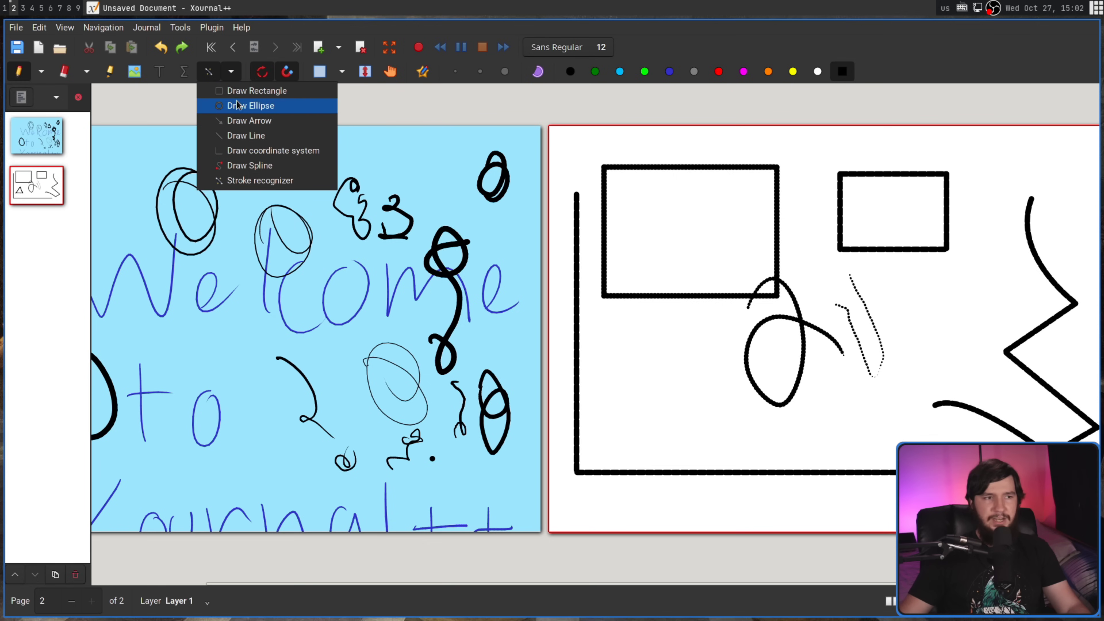
left_click(242, 120)
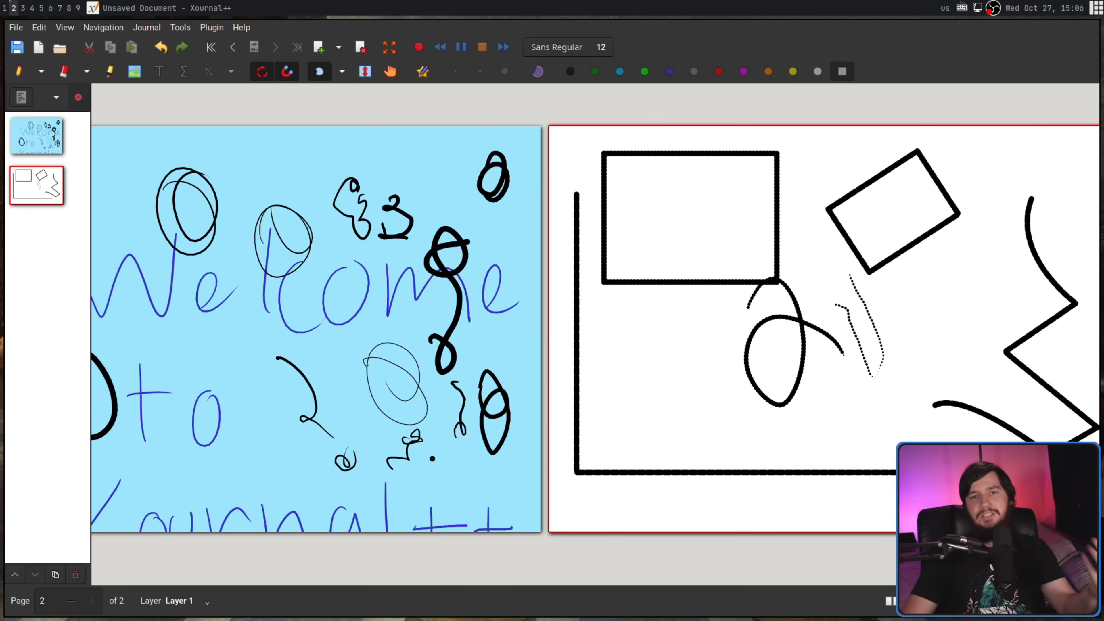
Step: Choose rectangular selection and select, then toggle, the tilted rectangle on page 2
left_click(343, 72)
left_click(343, 91)
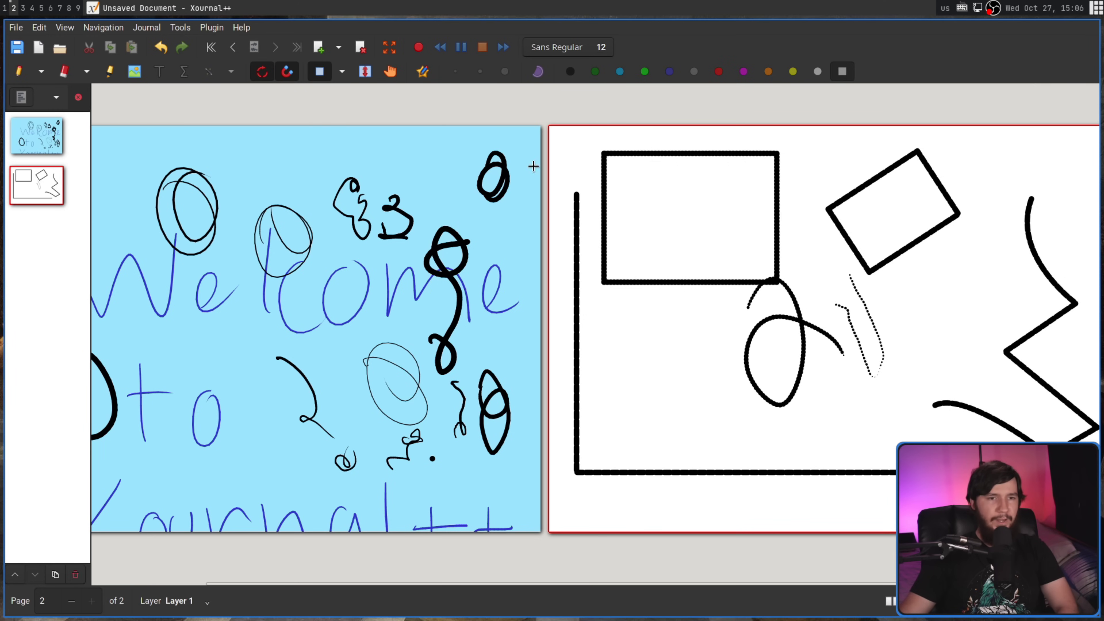
mouse_move(584, 134)
left_mouse_down()
mouse_move(813, 308)
mouse_move(800, 303)
left_mouse_up()
left_click(833, 277)
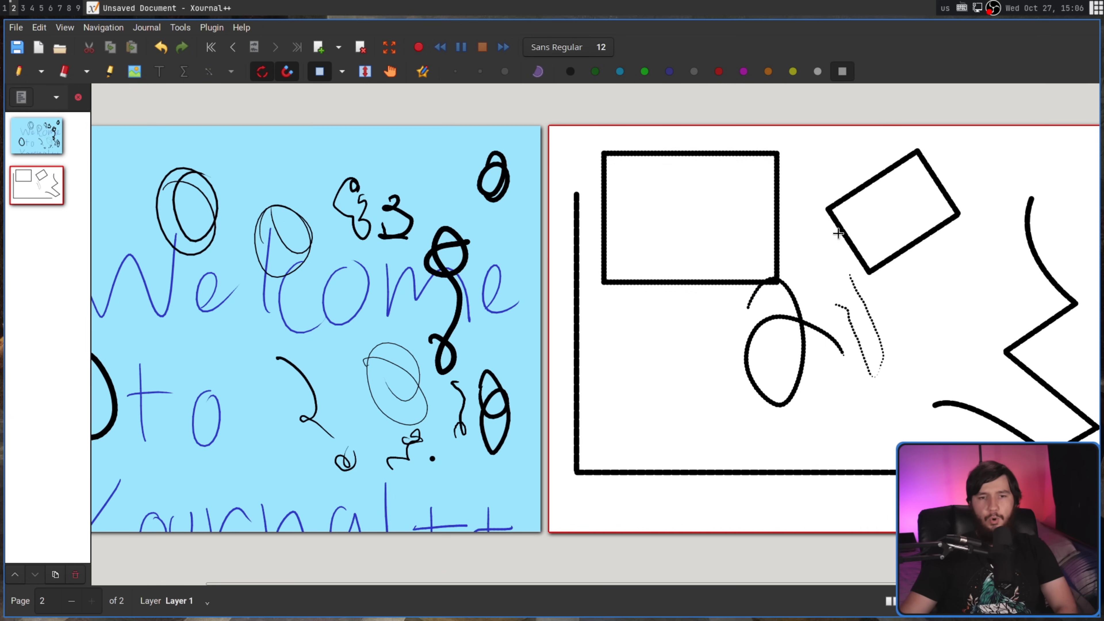
left_click(837, 220)
left_click(792, 179)
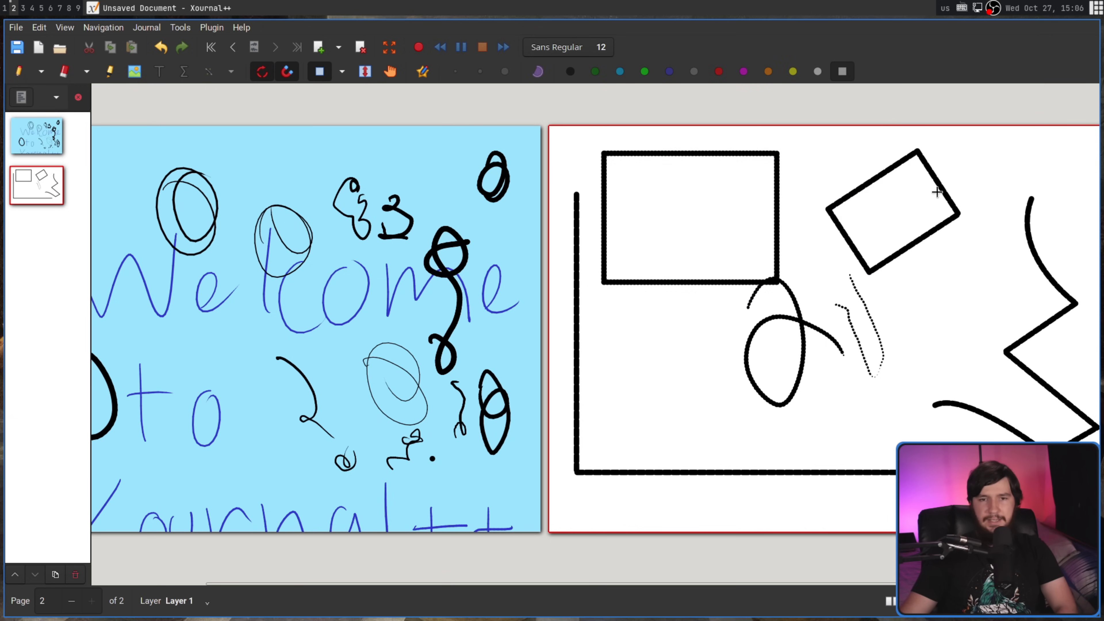
left_click(937, 191)
left_click(944, 323)
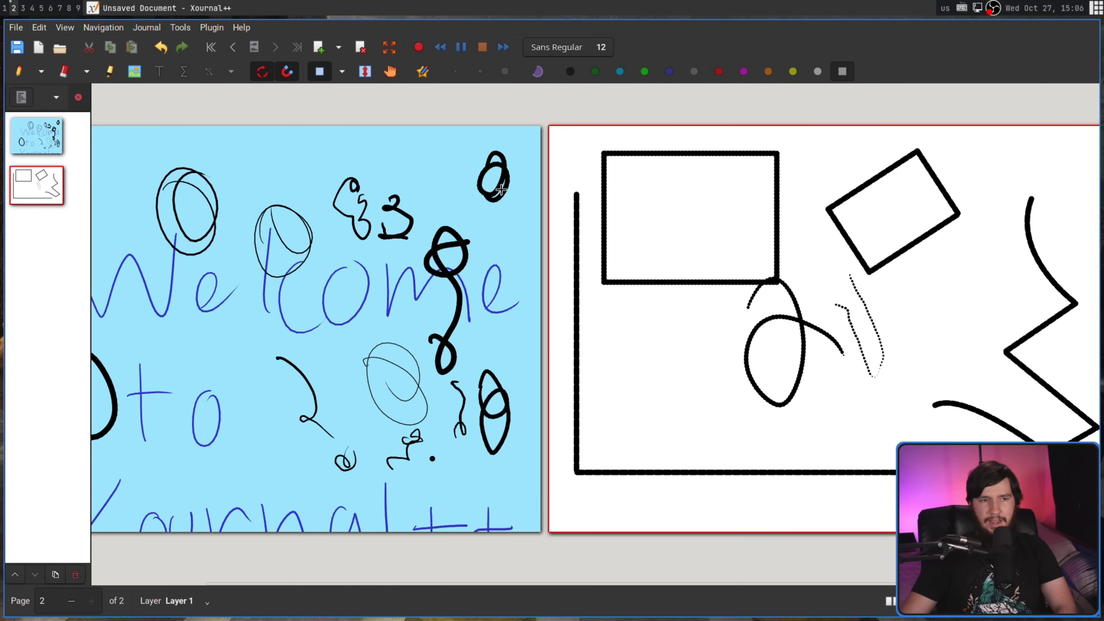
Step: Pick individual strokes on page 1, then box-select the thin oval with nearby Welcome letters
left_click(498, 190)
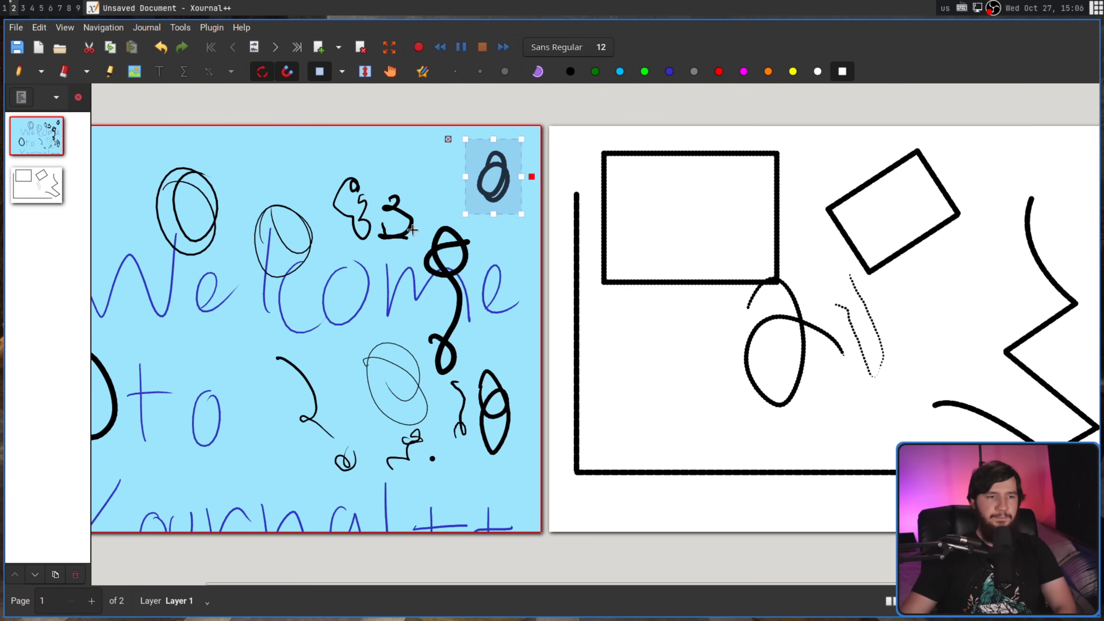
left_click(405, 232)
left_click(301, 224)
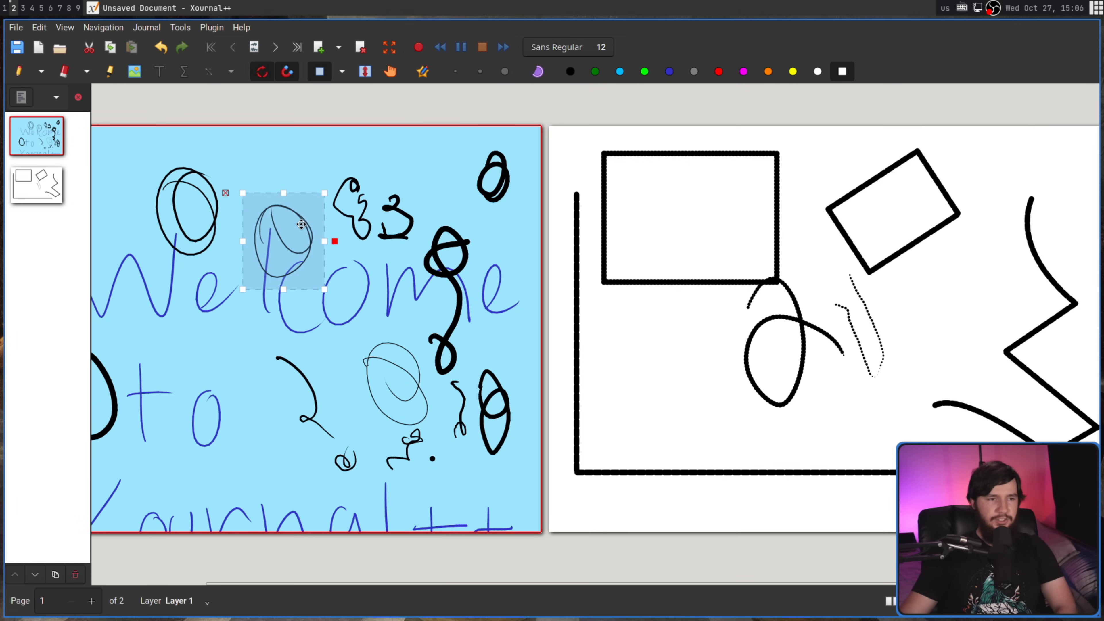
left_click(212, 204)
left_click(291, 280)
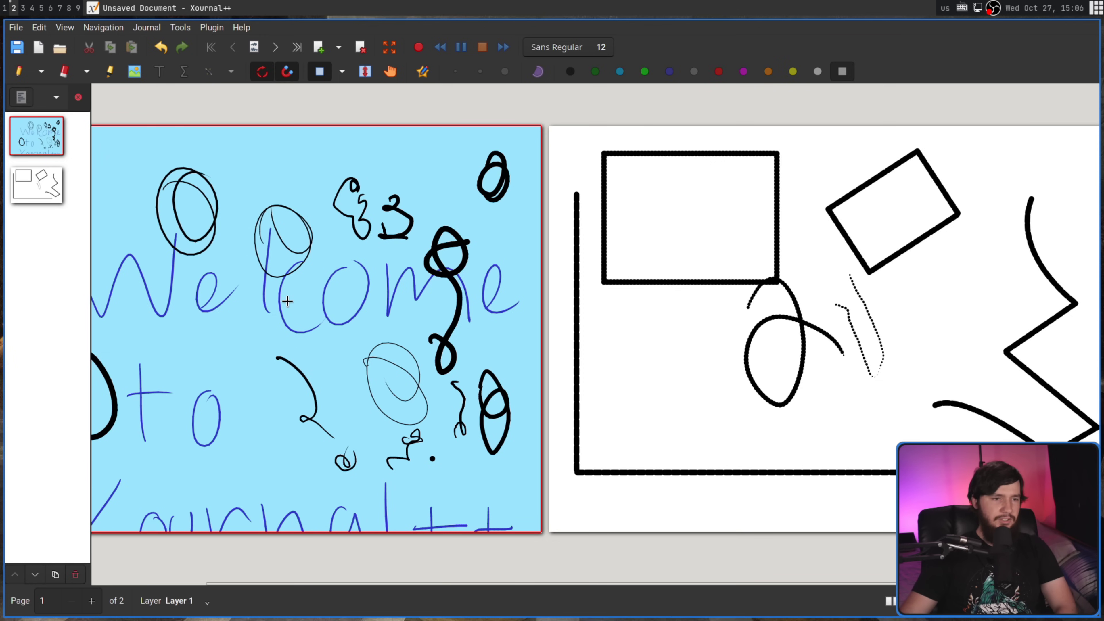
left_click(284, 307)
left_click(237, 321)
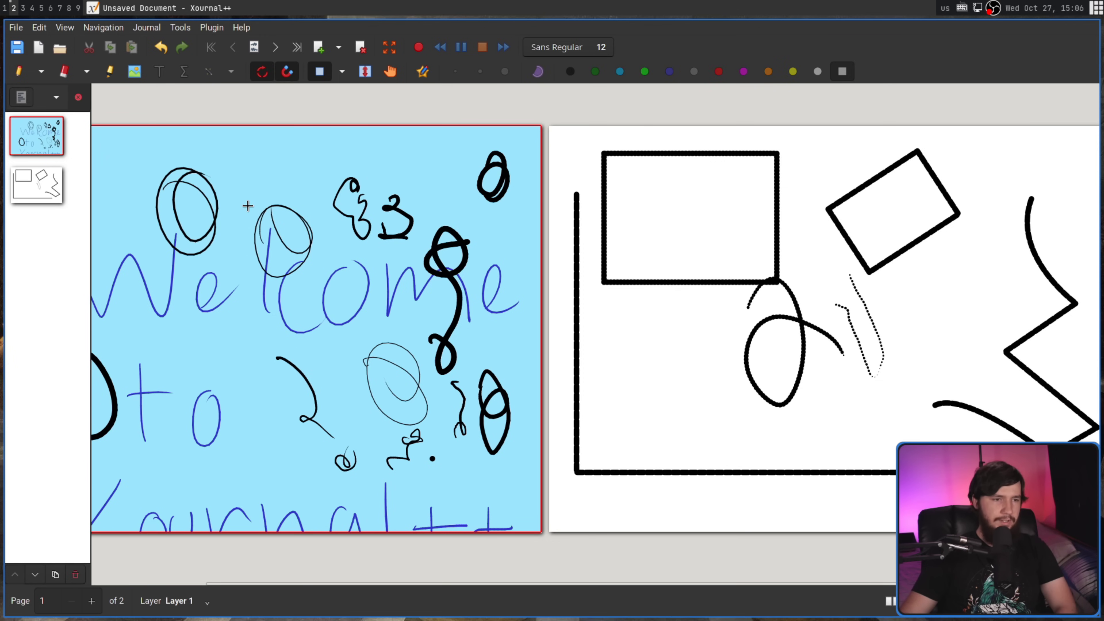
left_click_drag(267, 230, 328, 352)
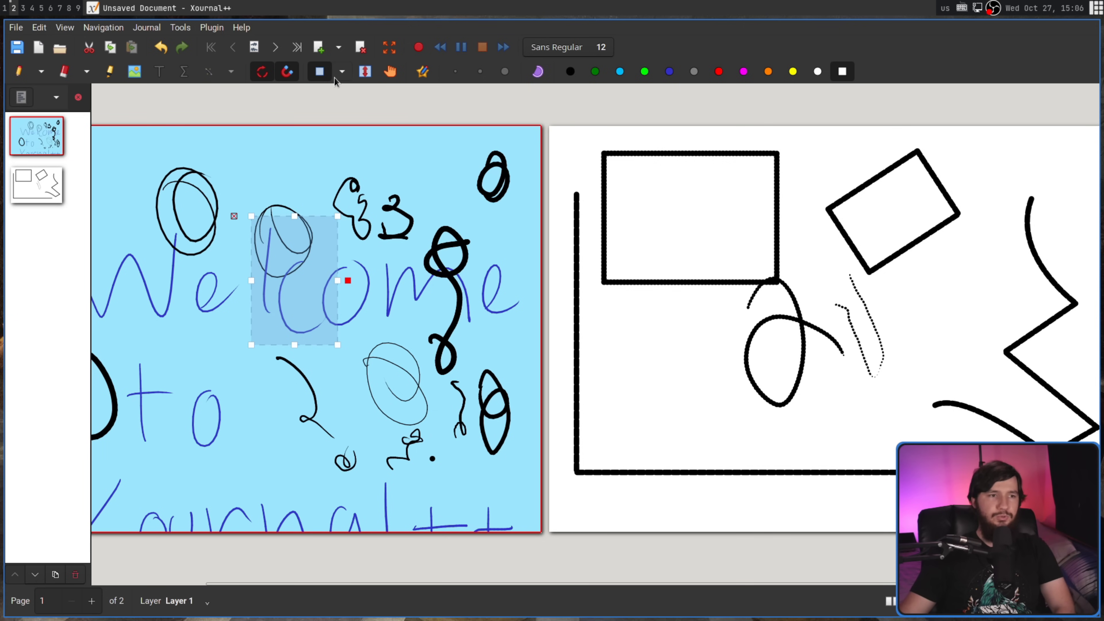
Step: Switch to Select Region and lasso the upper and tilted rectangles on page 2
left_click(343, 71)
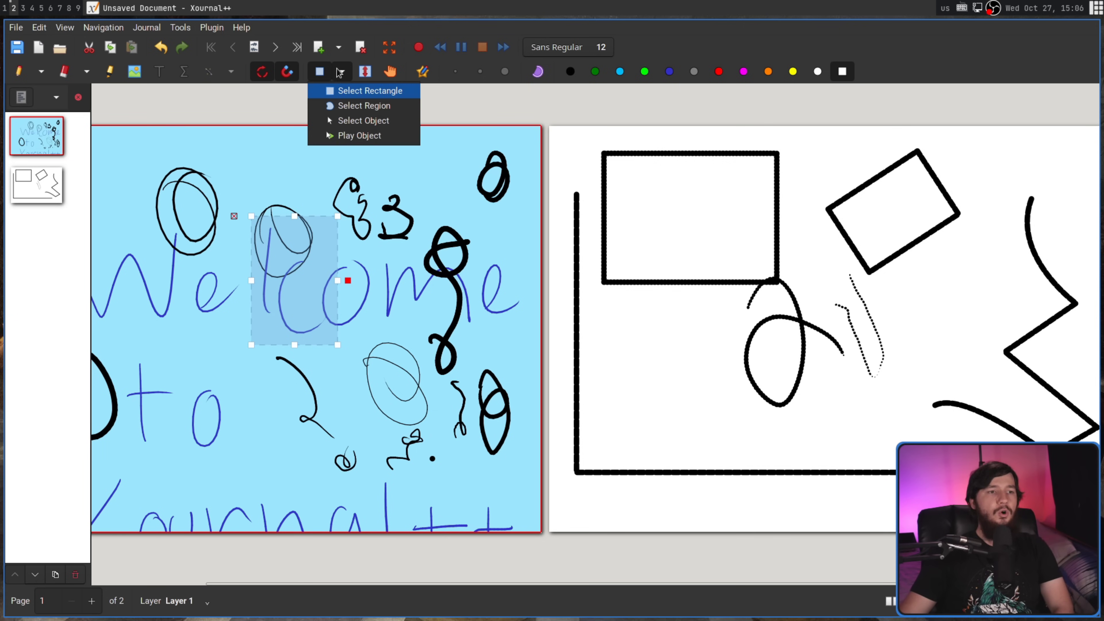
left_click(359, 107)
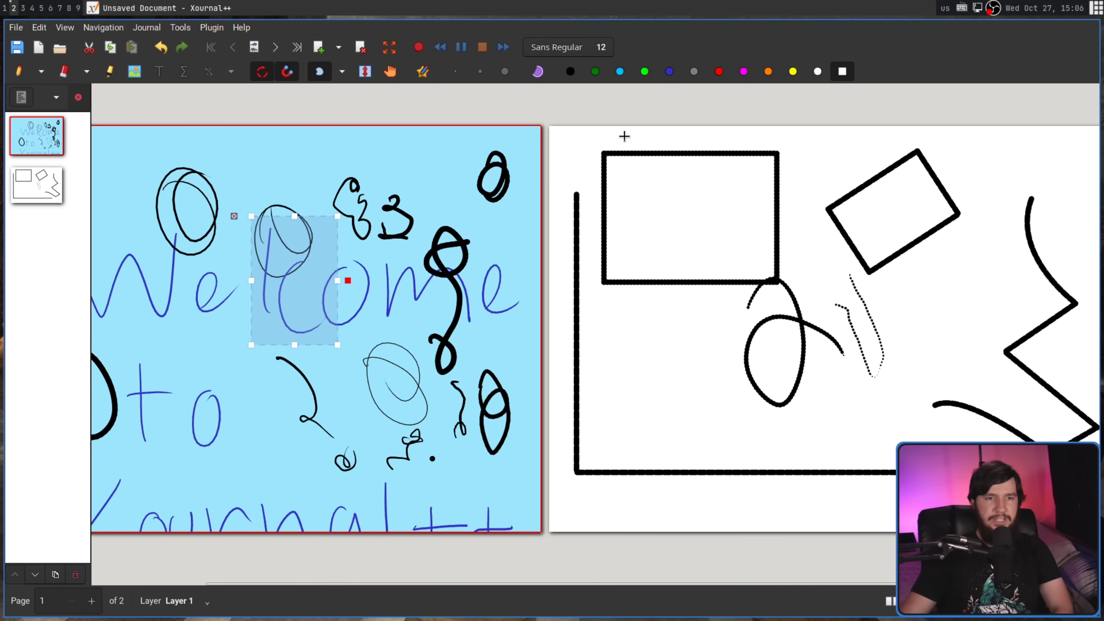
left_click_drag(586, 131, 789, 147)
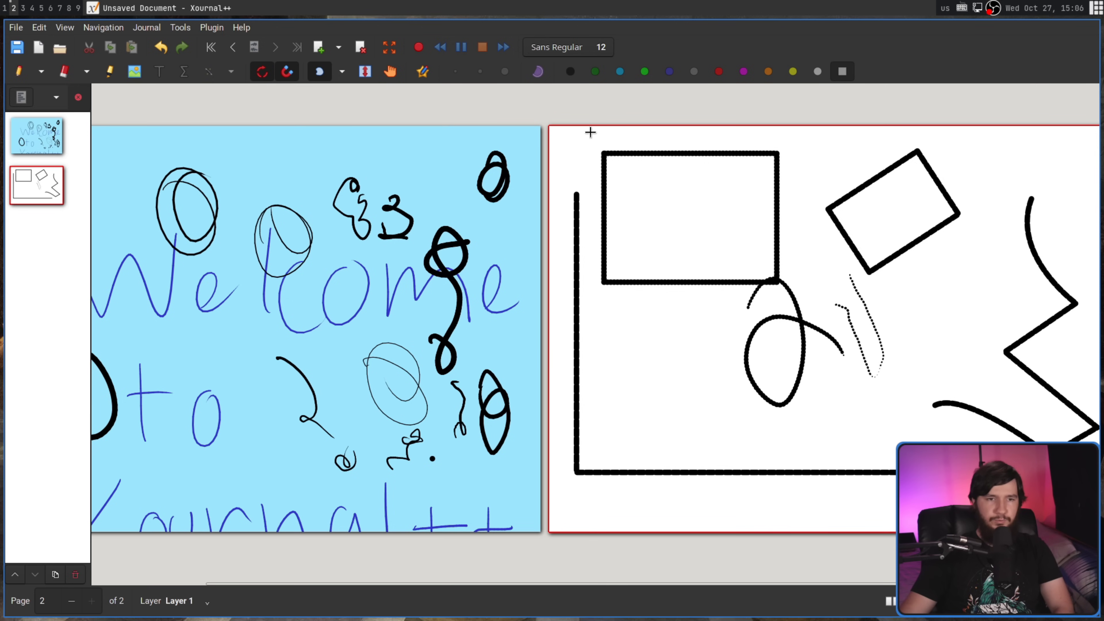
mouse_move(591, 132)
left_mouse_down()
mouse_move(806, 173)
mouse_move(757, 310)
mouse_move(593, 304)
left_mouse_up()
mouse_move(813, 191)
left_mouse_down()
mouse_move(921, 131)
mouse_move(980, 217)
mouse_move(959, 265)
mouse_move(887, 158)
mouse_move(949, 173)
mouse_move(906, 296)
mouse_move(825, 274)
left_mouse_up()
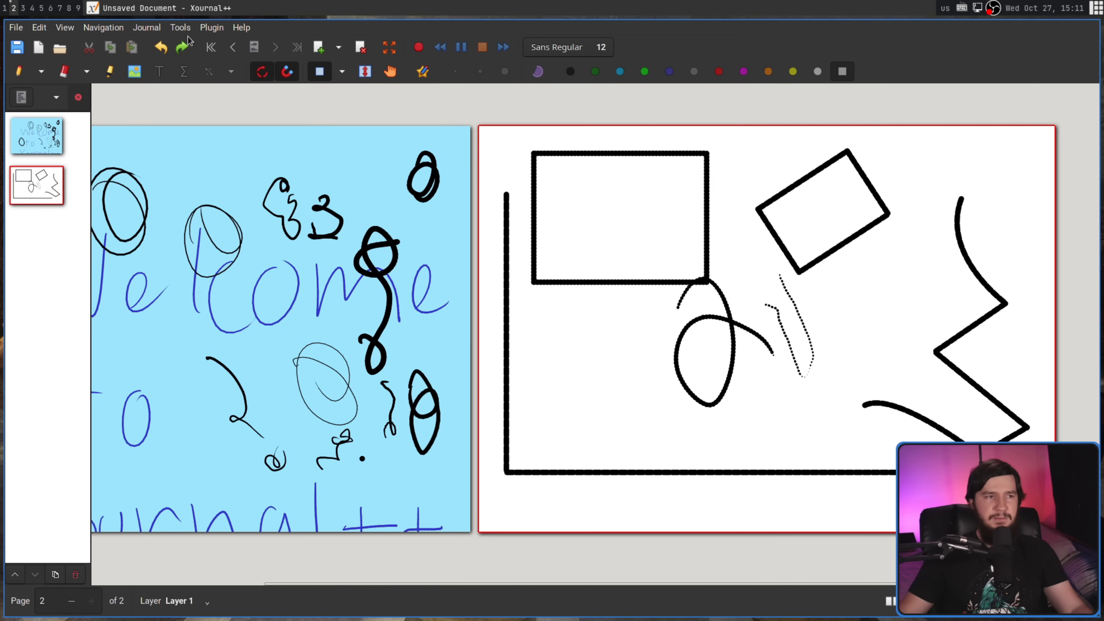
Step: Insert the photo on page 2 and drag it left over the drawings; cancel a second insert
left_click(134, 72)
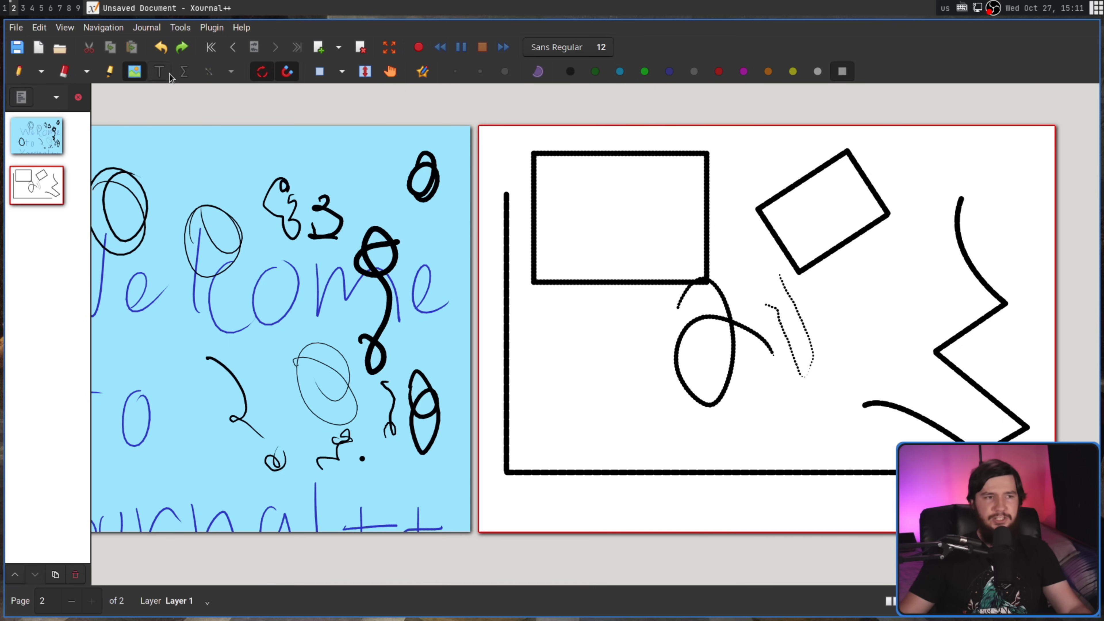
left_click(632, 230)
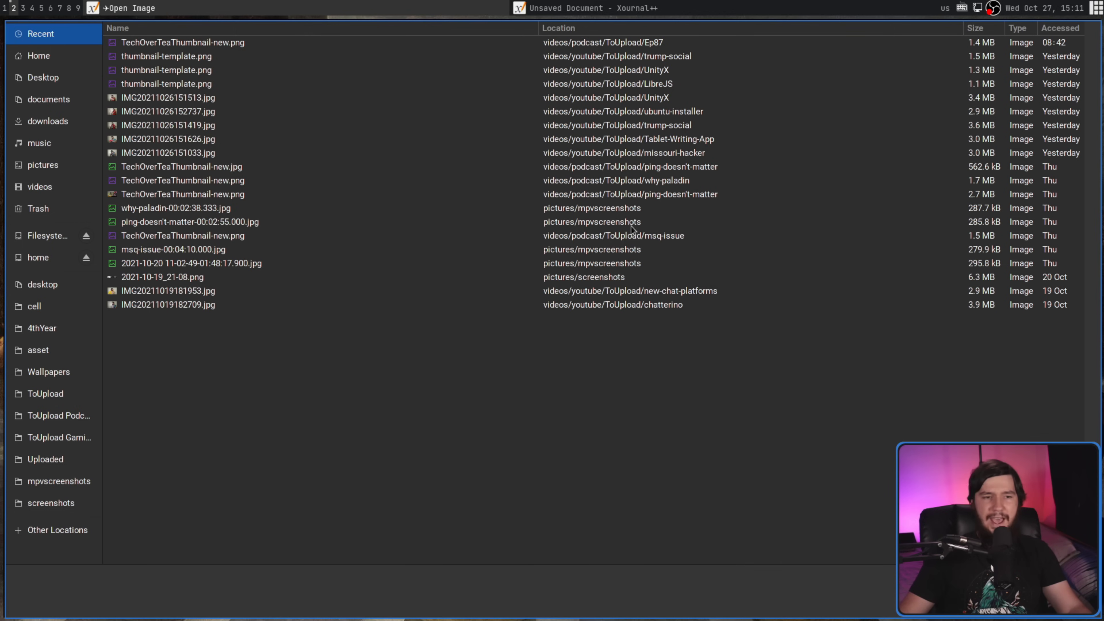
double_click(187, 126)
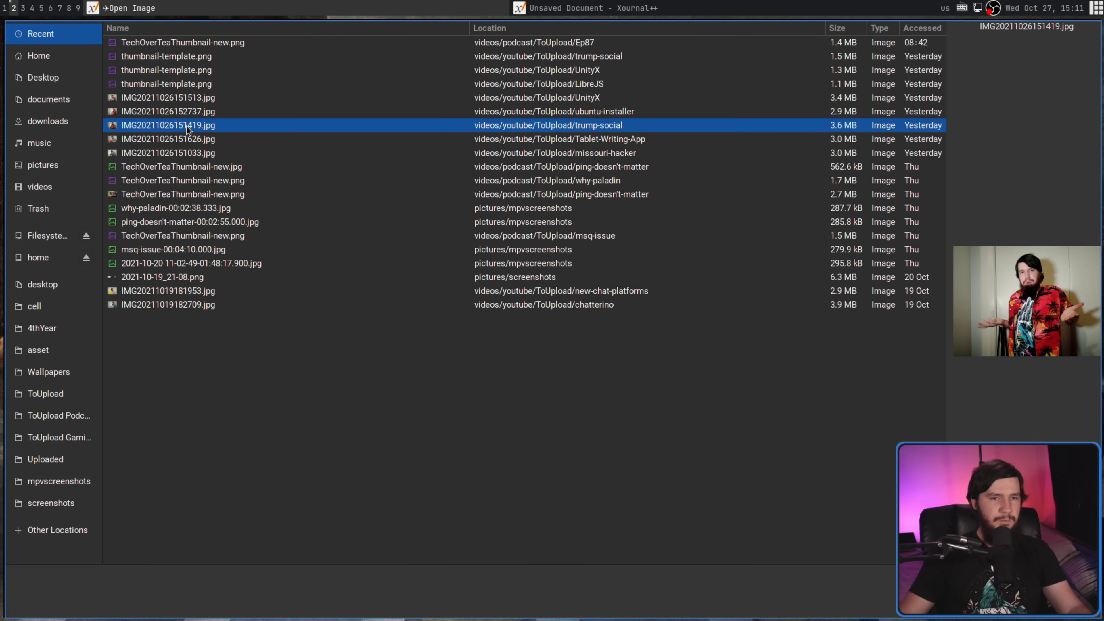
left_click_drag(771, 319, 848, 341)
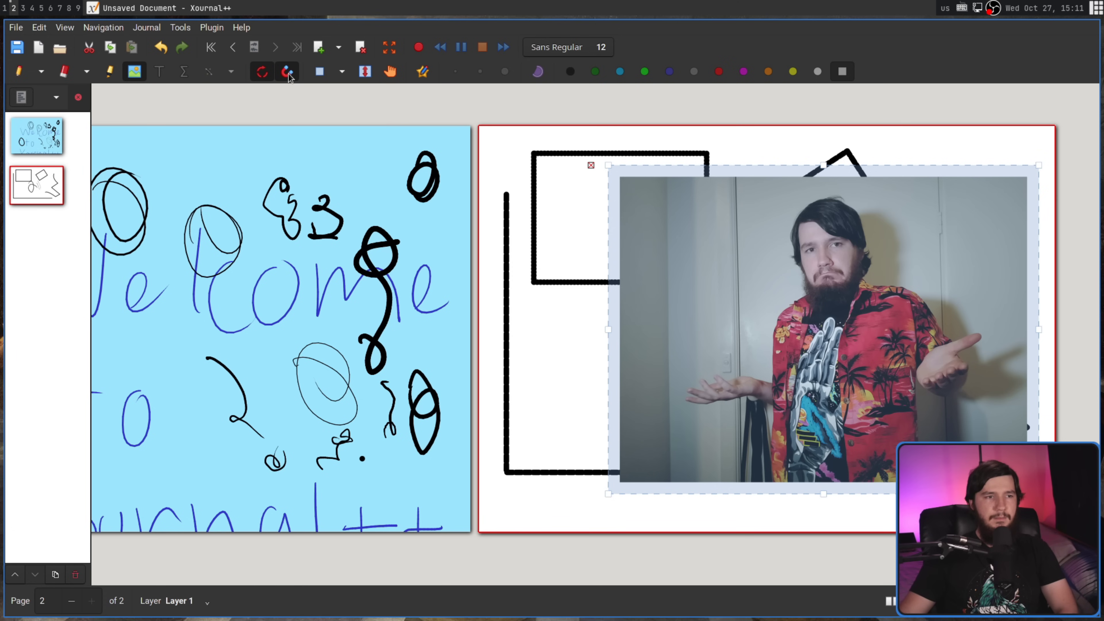
mouse_move(817, 282)
left_mouse_down()
mouse_move(735, 265)
mouse_move(732, 305)
mouse_move(802, 291)
left_mouse_up()
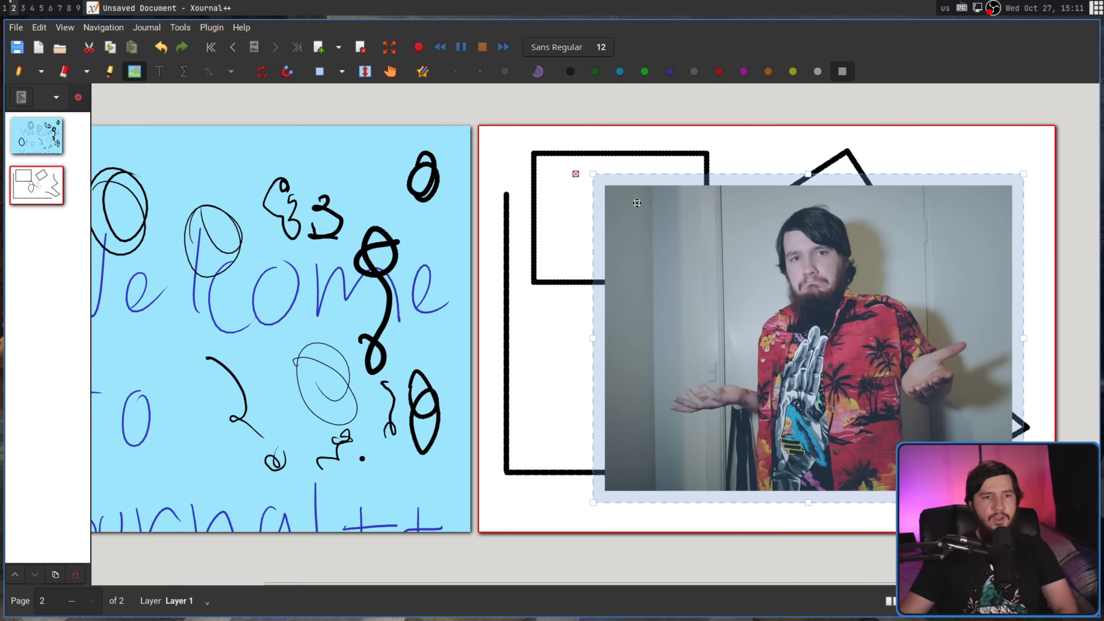
left_click_drag(629, 188, 533, 166)
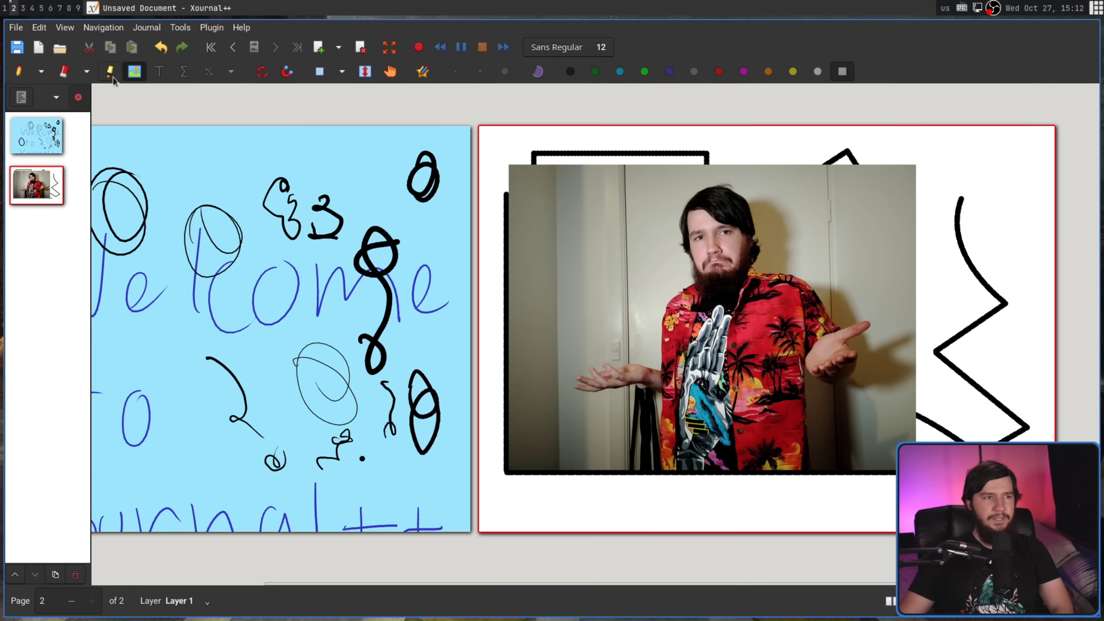
left_click(556, 152)
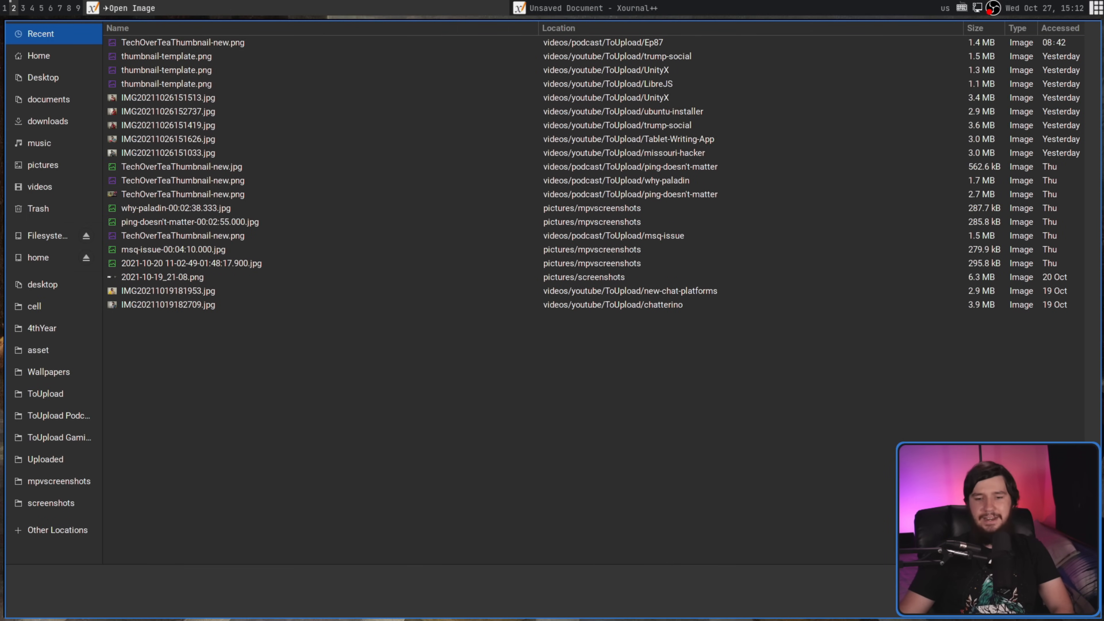
key("Escape")
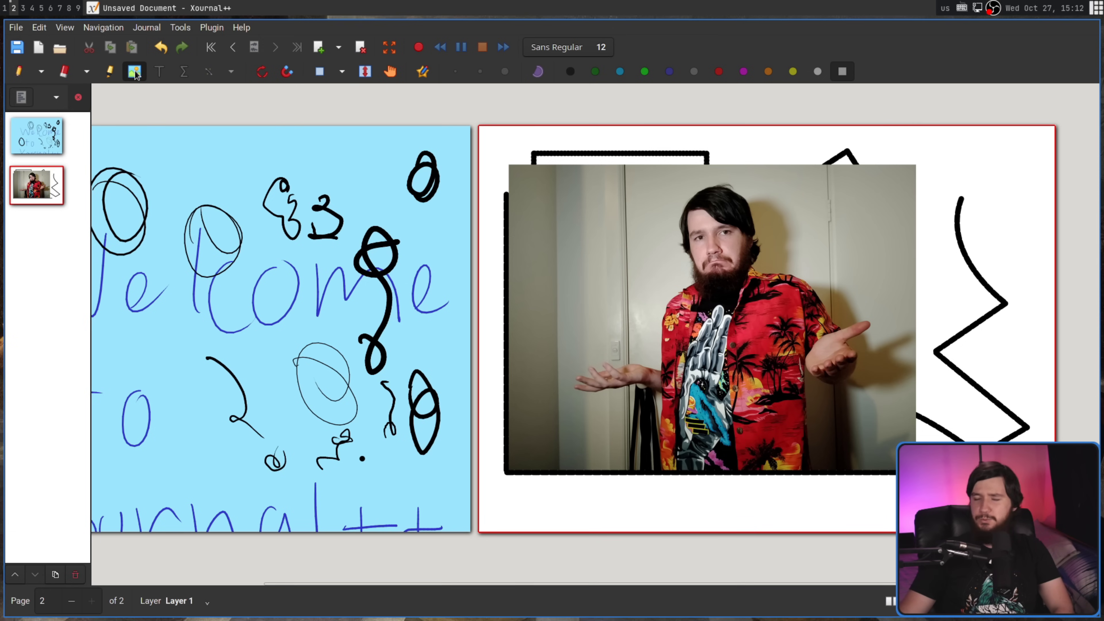
Step: Add a text box on the photo reading 'dshjsdfsfsdfsdfsdf'
left_click(19, 72)
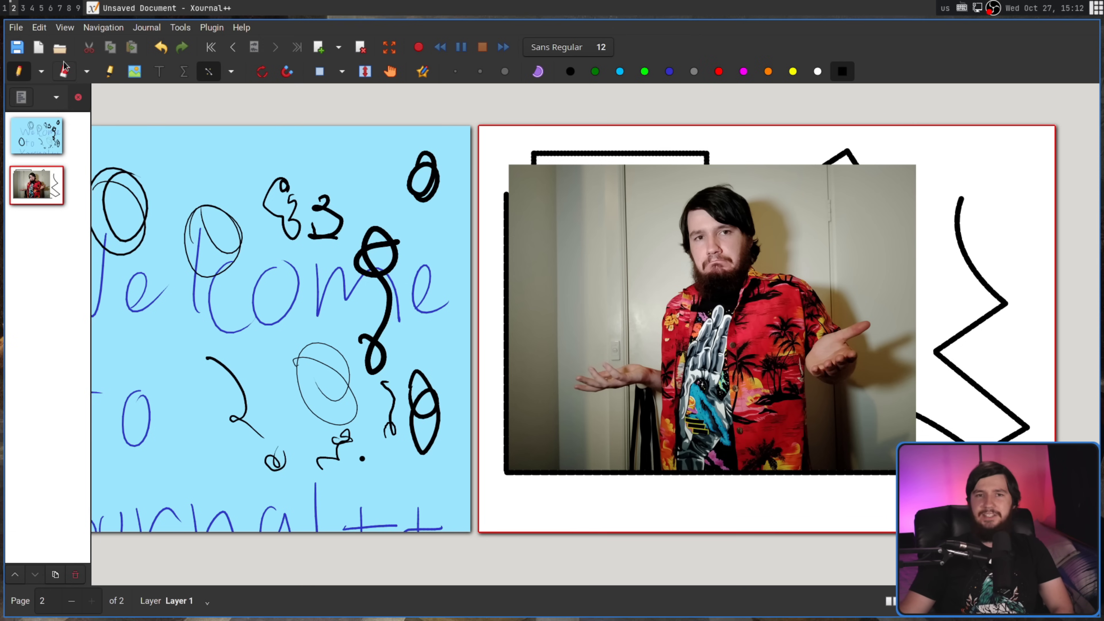
left_click(159, 71)
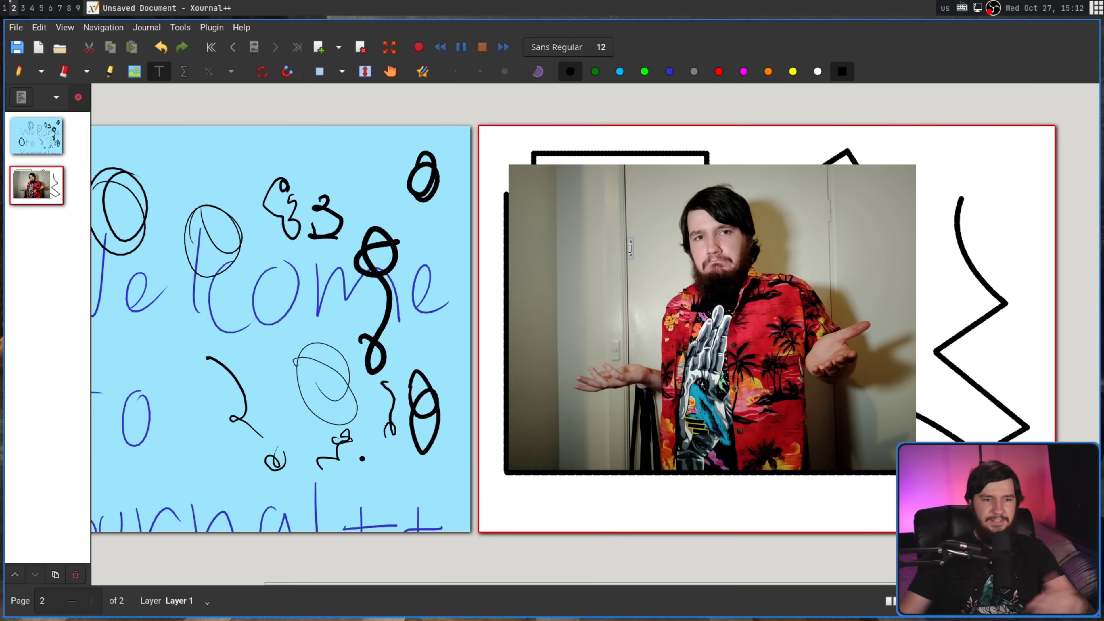
left_click(631, 249)
type("dshjsdfsfsdfsdfsdf")
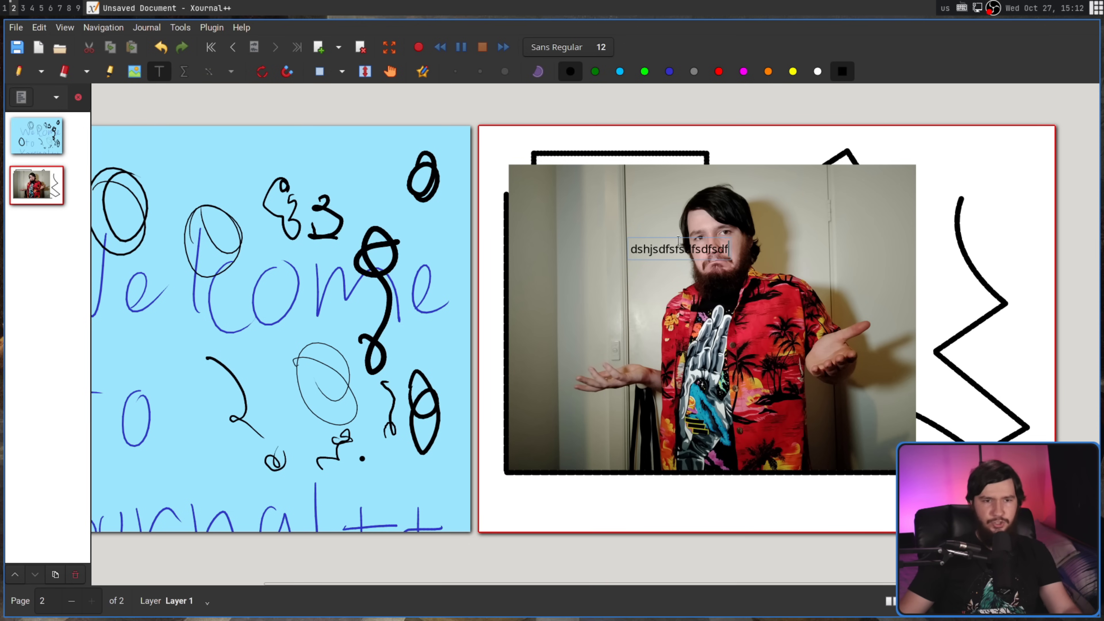
Step: Format all the text as Sans Bold Italic, size 24
left_click_drag(631, 249, 659, 248)
key("ctrl+a")
left_click(569, 47)
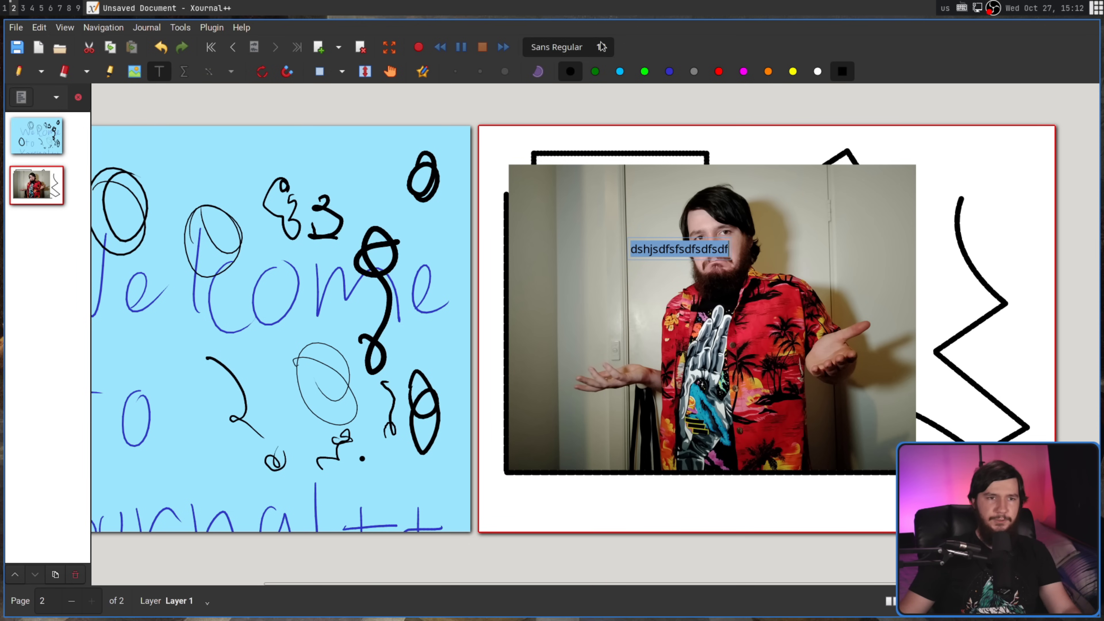
left_click(539, 329)
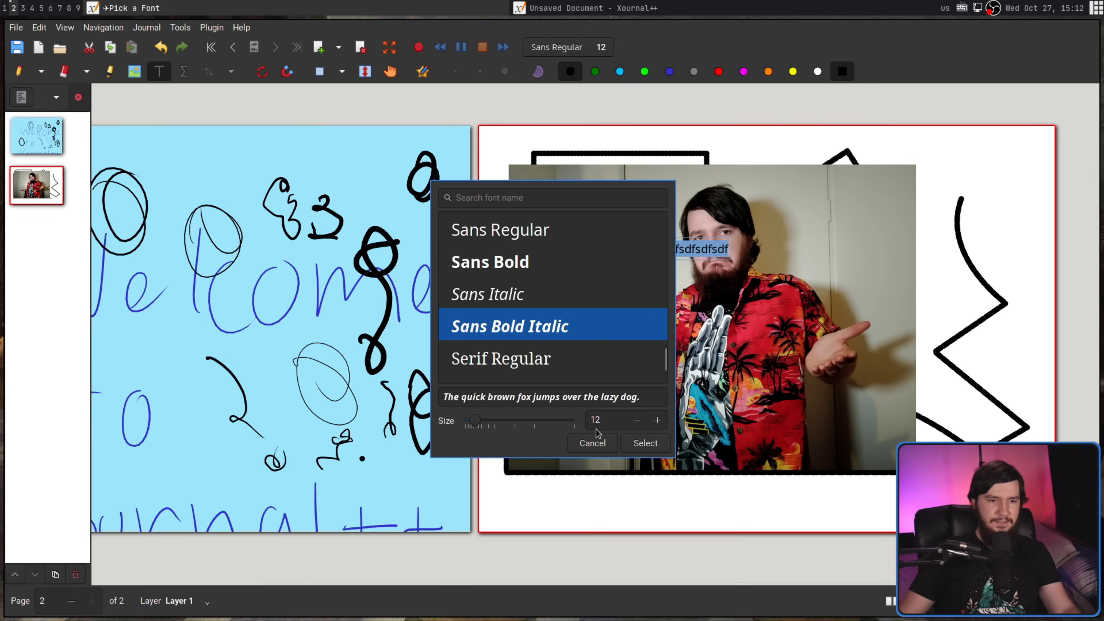
left_click_drag(488, 420, 505, 421)
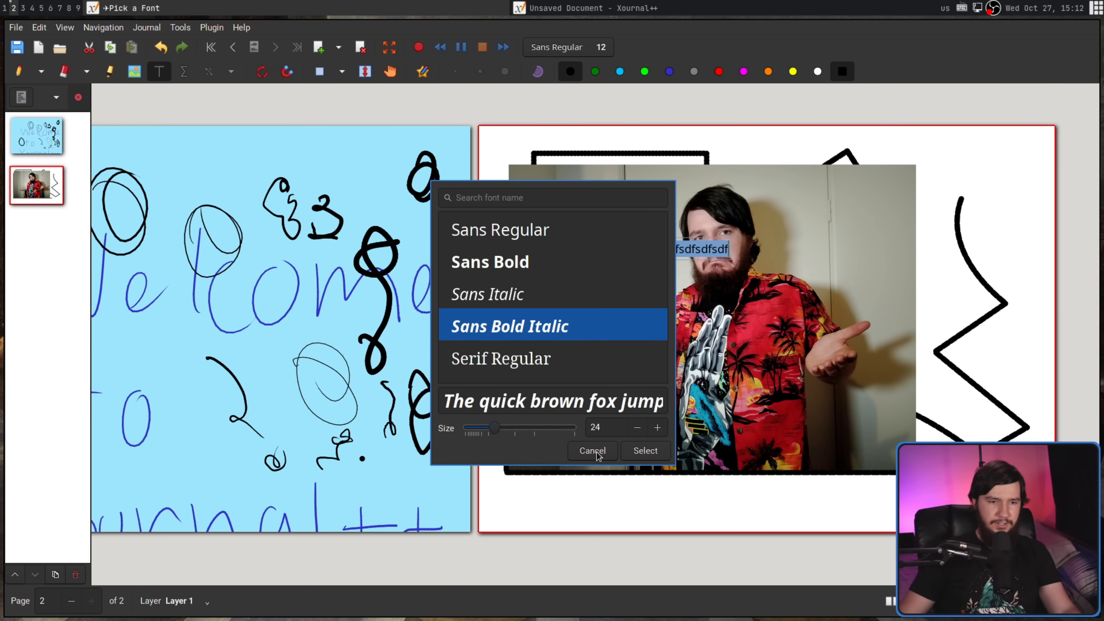
left_click(645, 443)
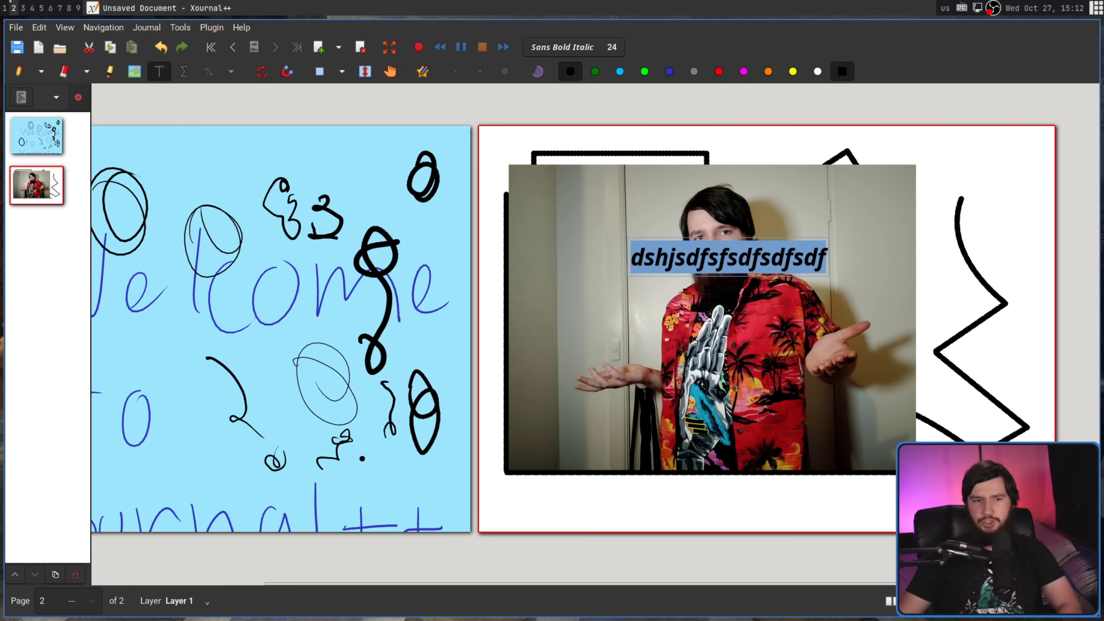
left_click(677, 255)
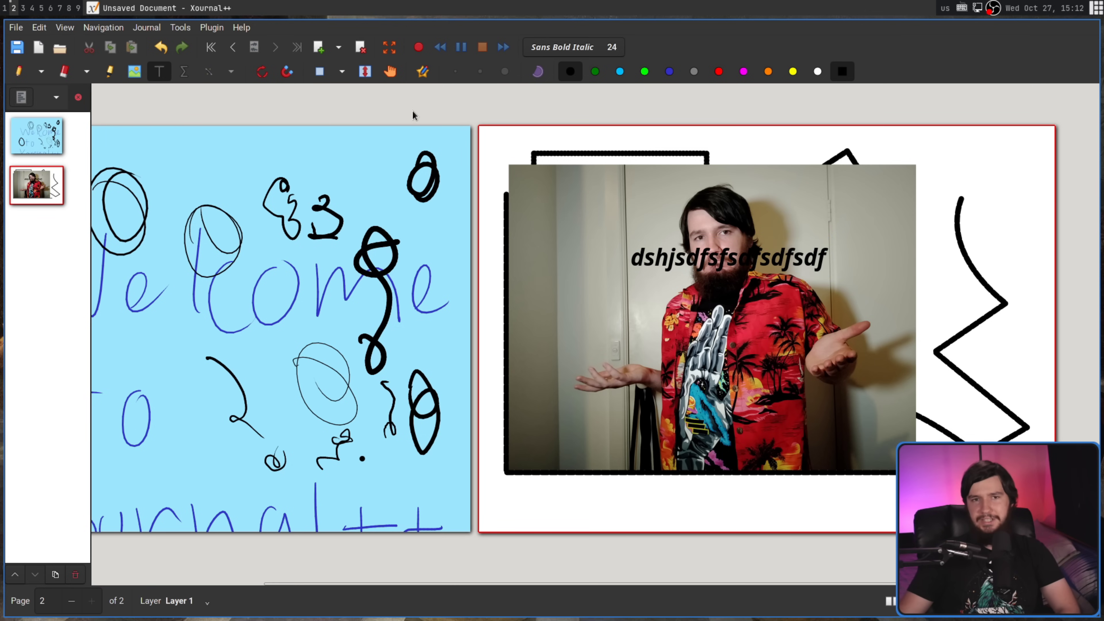
left_click(186, 72)
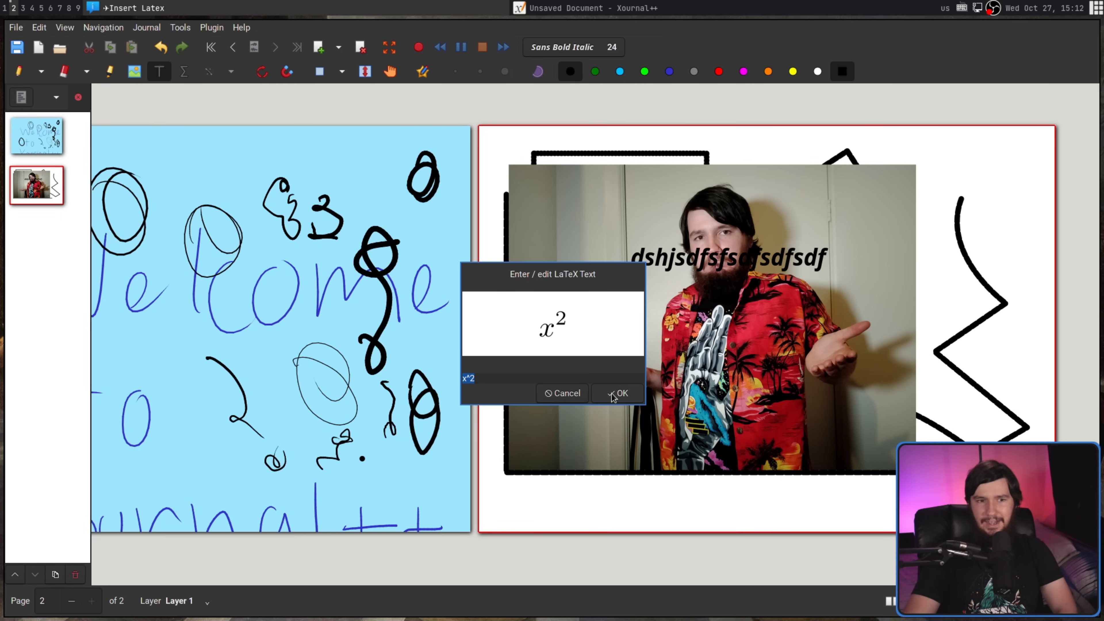
left_click(613, 394)
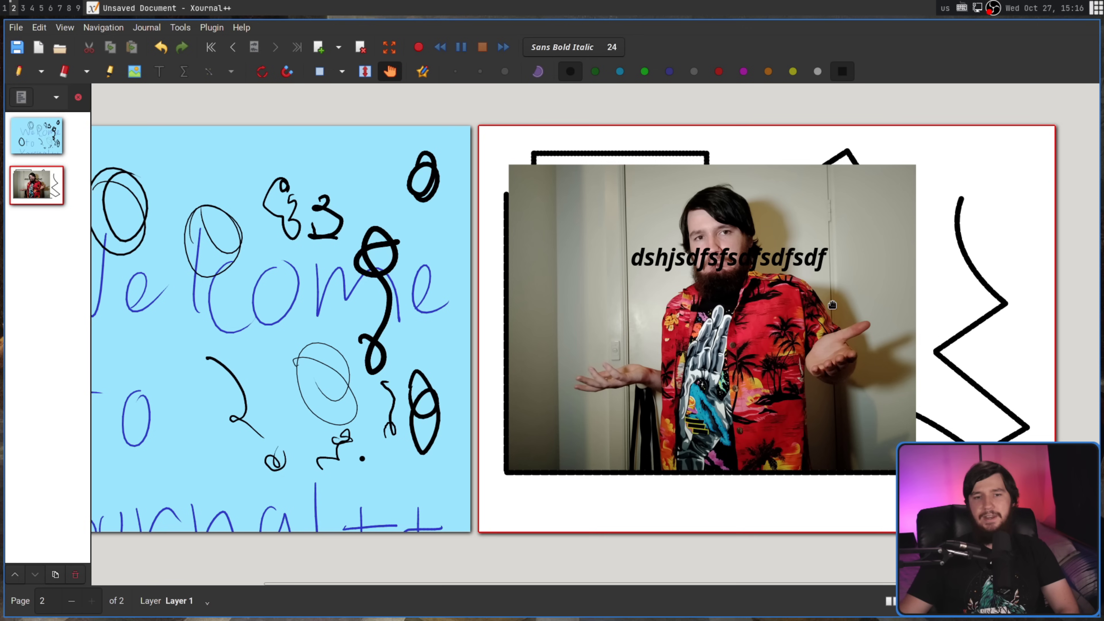
left_click(418, 46)
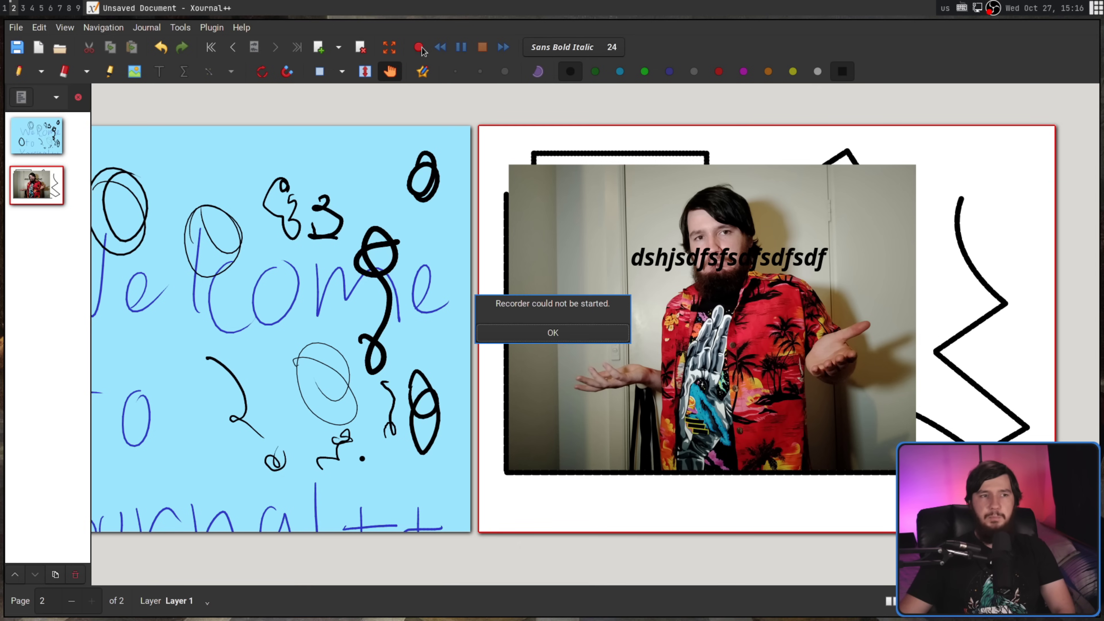
left_click(551, 333)
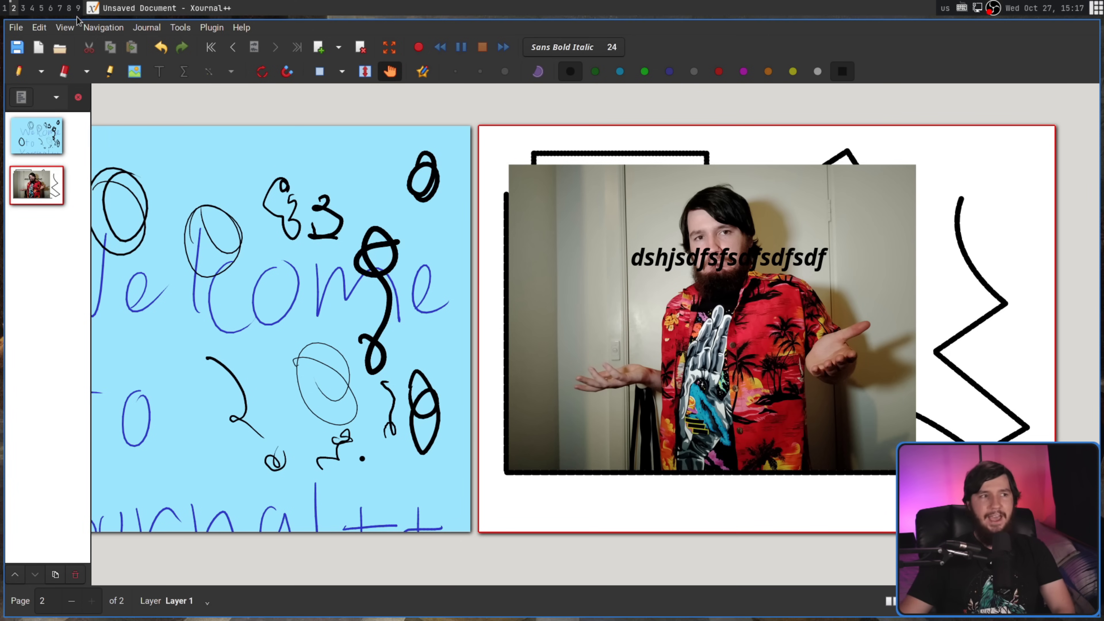
Step: Annotate the SIRI-OUSLY 2.0 article PDF from the home folder, discarding the unsaved note
left_click(16, 28)
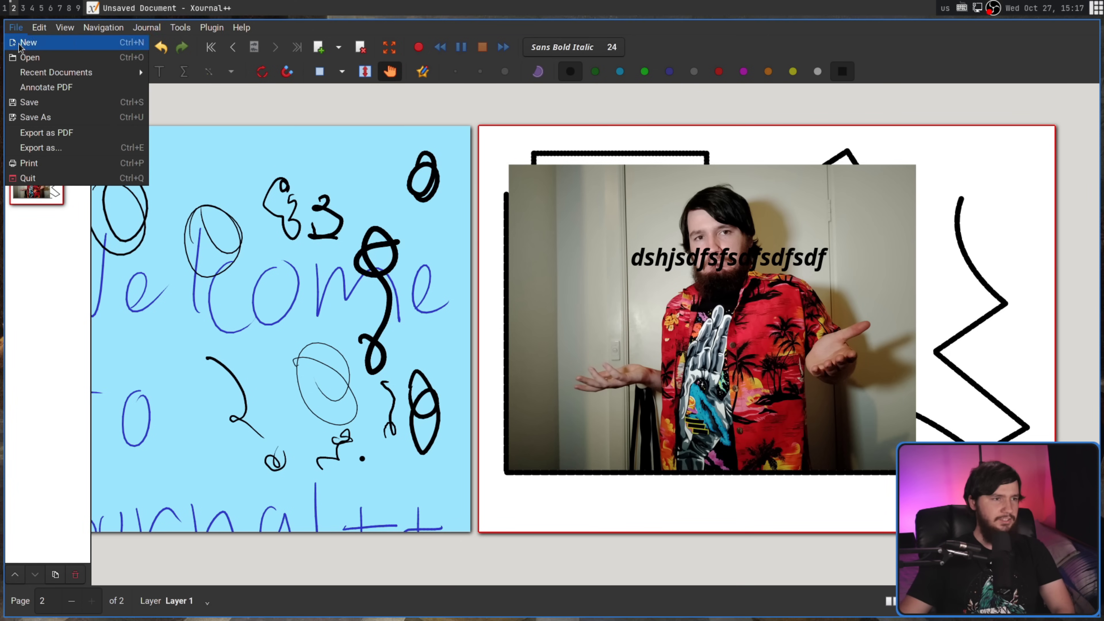
left_click(51, 90)
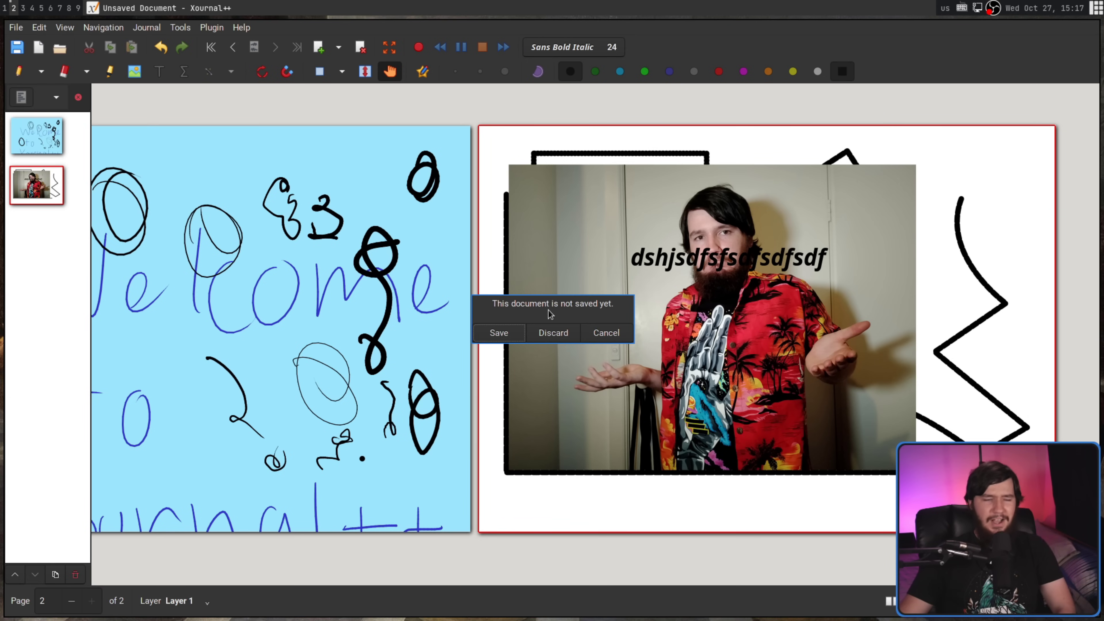
left_click(561, 333)
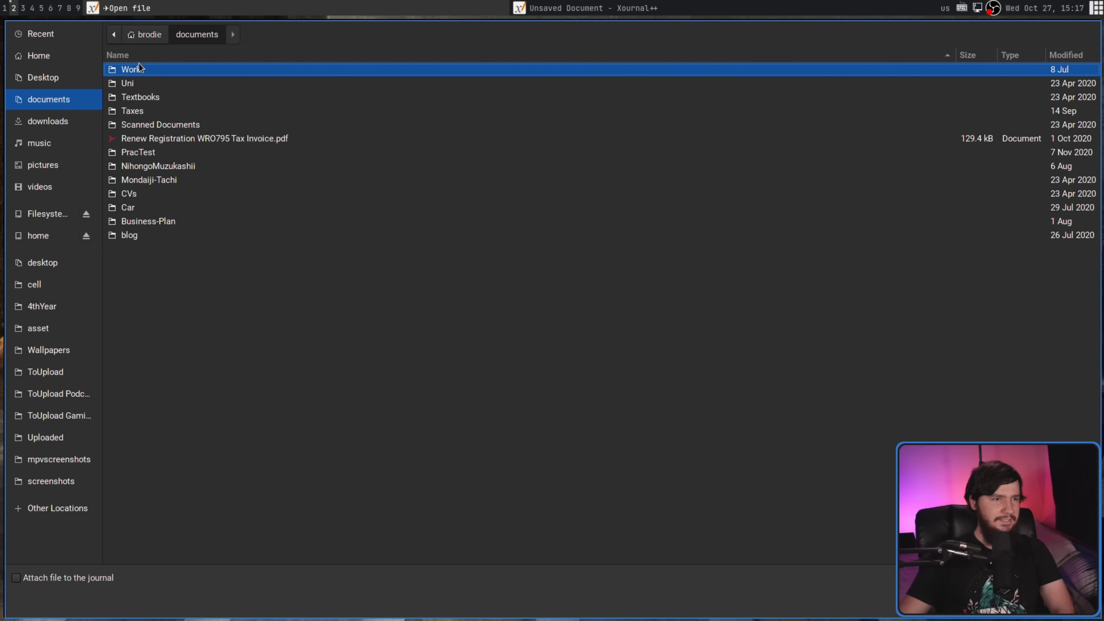
left_click(144, 34)
double_click(273, 280)
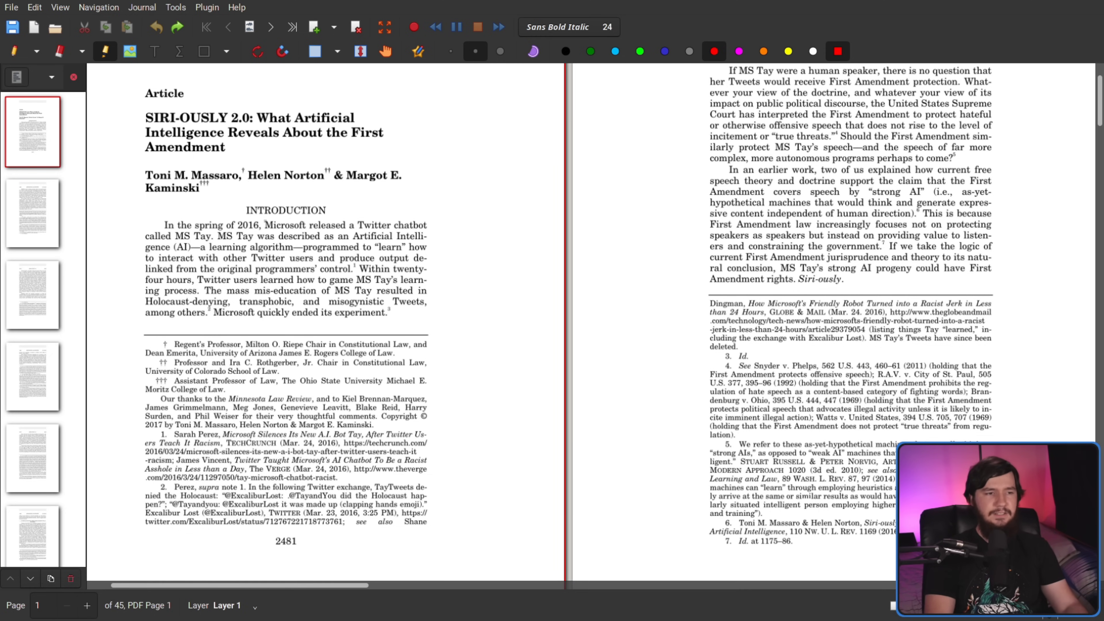
Step: Highlight 'Microsoft released a Twitter chatbot' in the first introduction line in red
left_click_drag(263, 225, 409, 224)
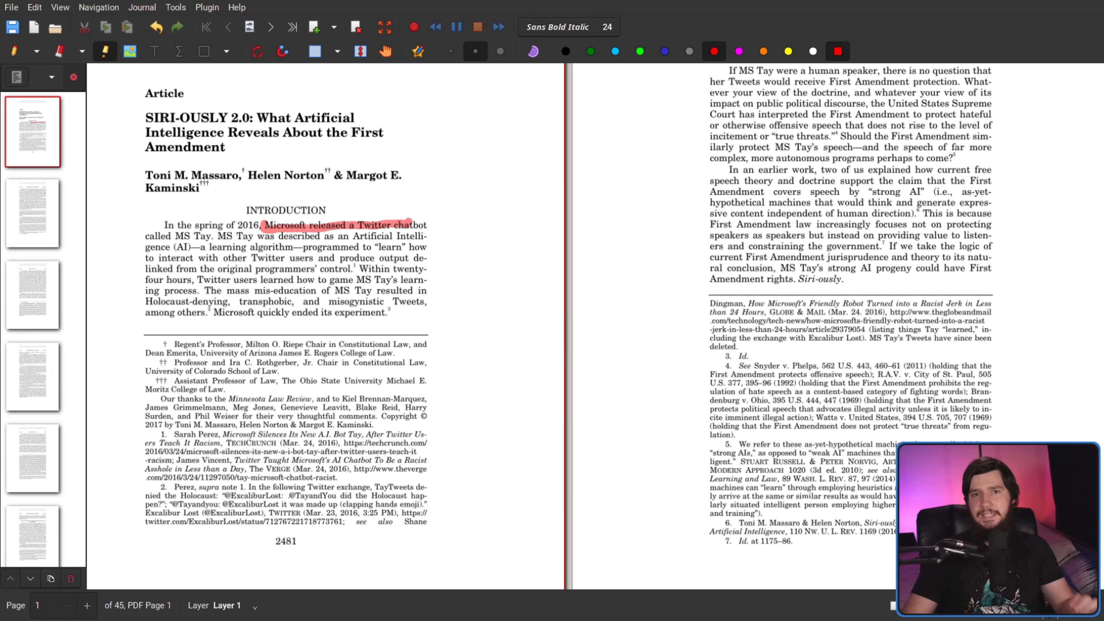
left_click(209, 8)
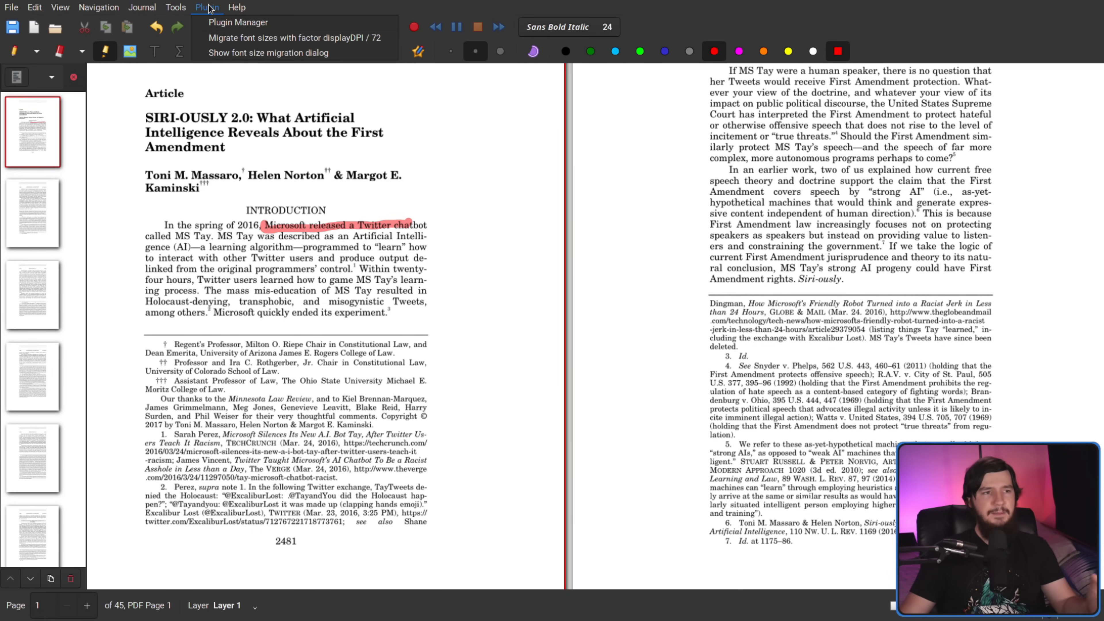
left_click(222, 23)
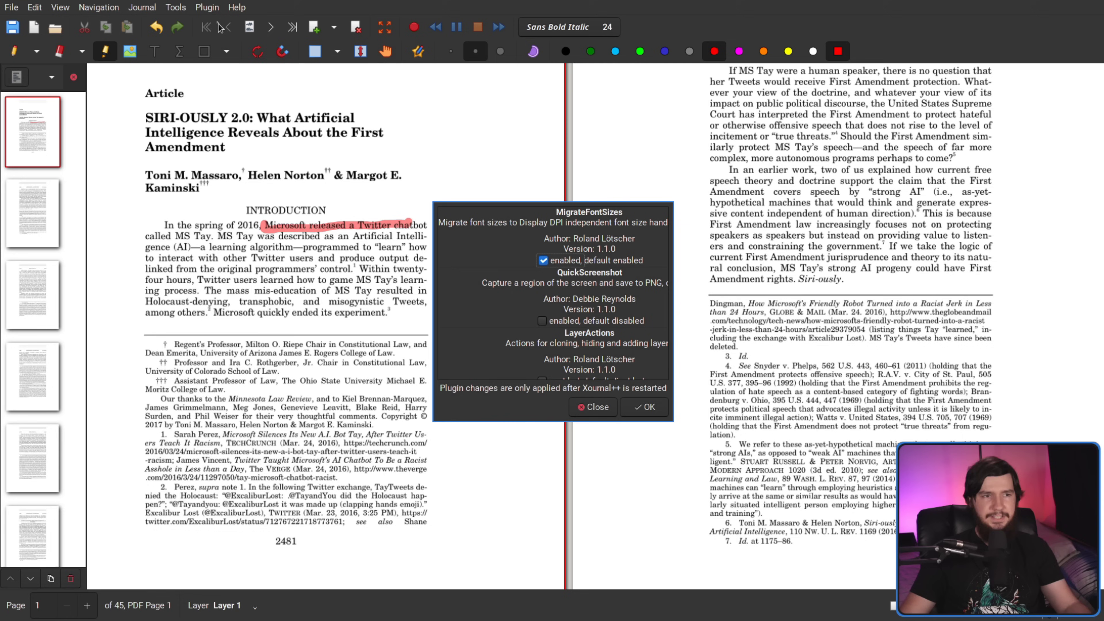
scroll(626, 377, "right", 3)
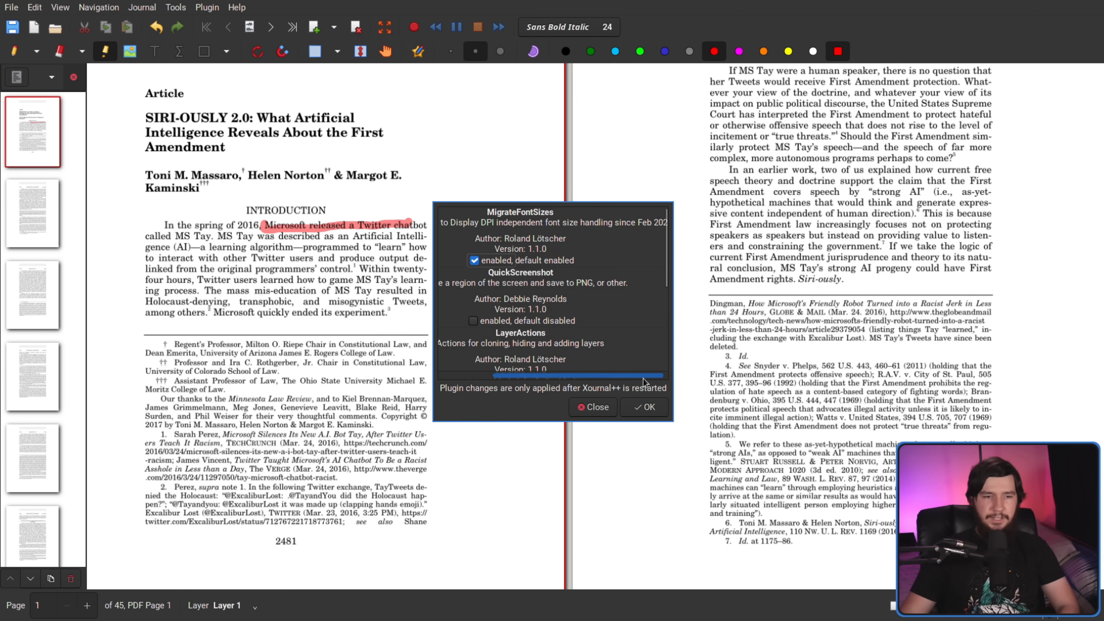
scroll(462, 266, "down", 5)
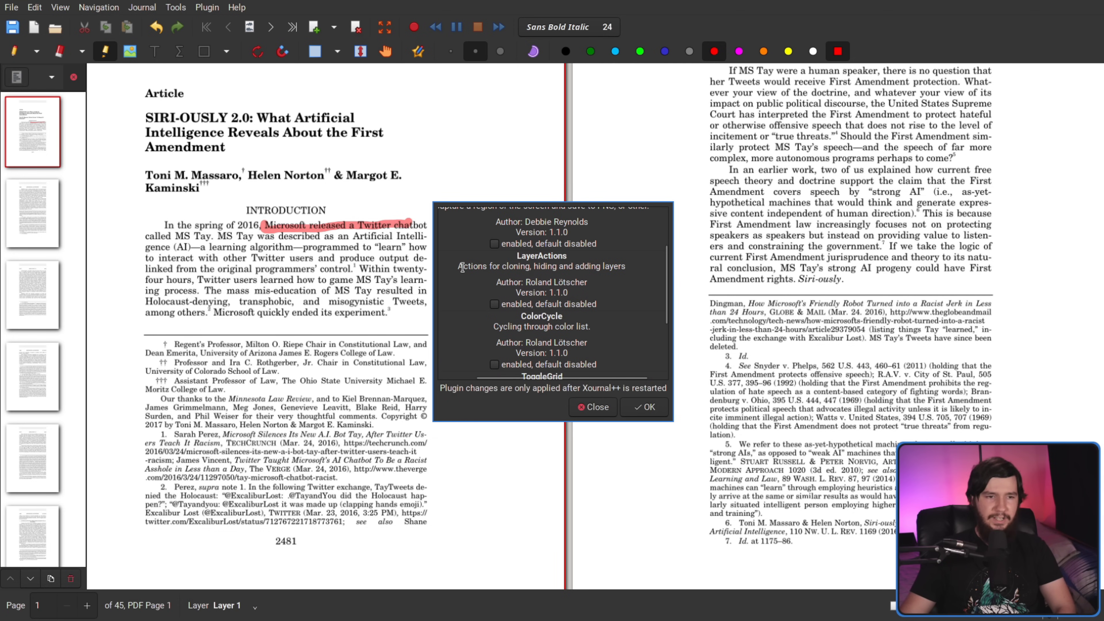
triple_click(467, 265)
left_click(614, 266)
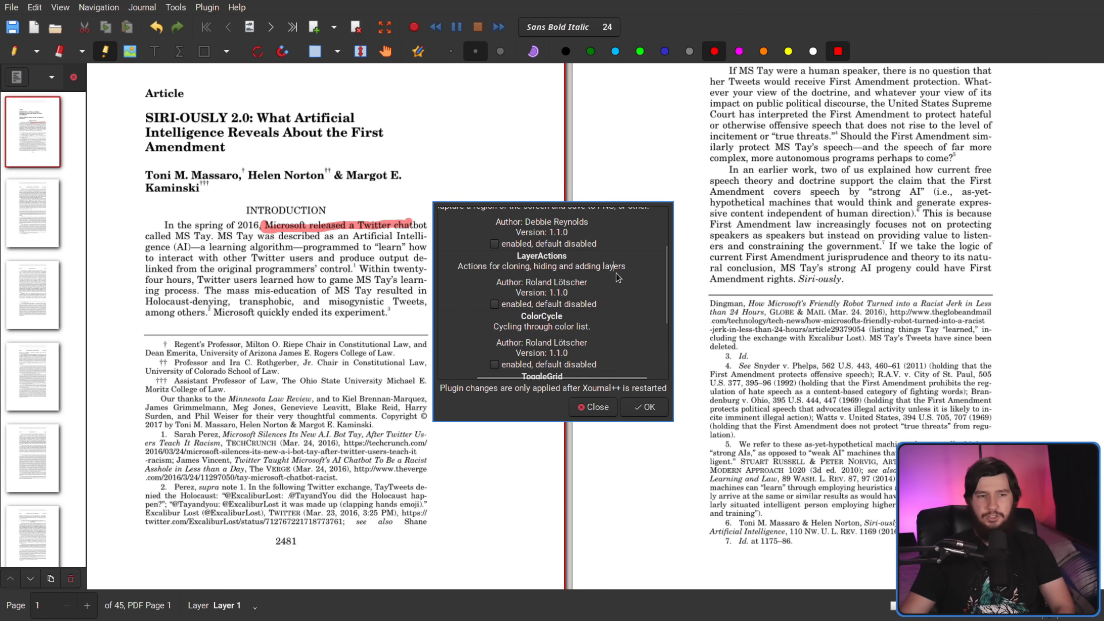
scroll(669, 281, "down", 3)
scroll(669, 272, "up", 5)
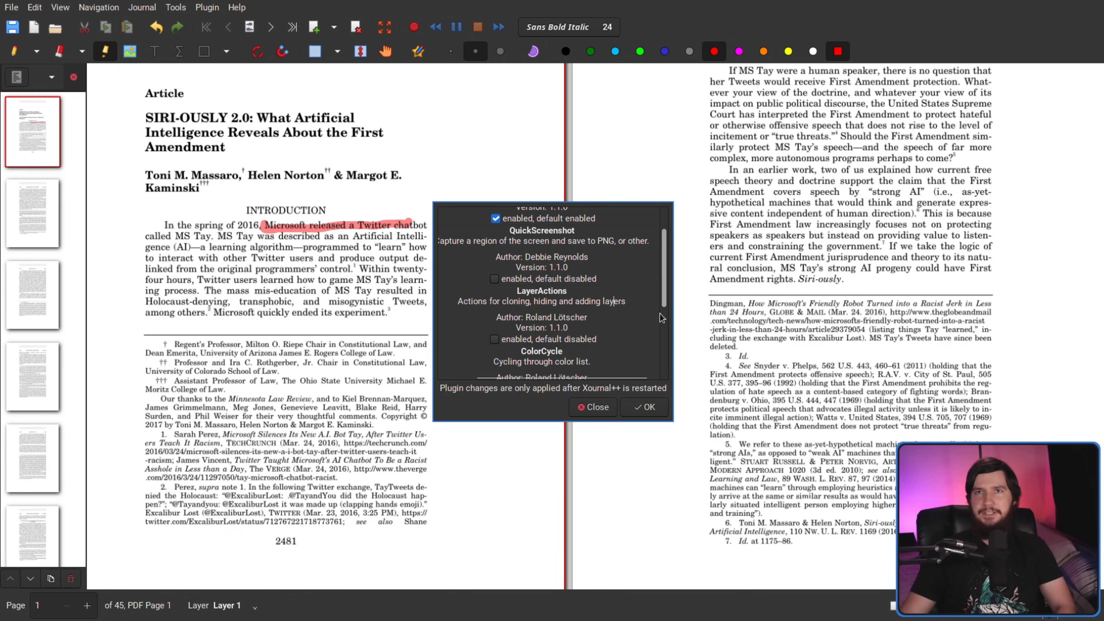
left_click(644, 406)
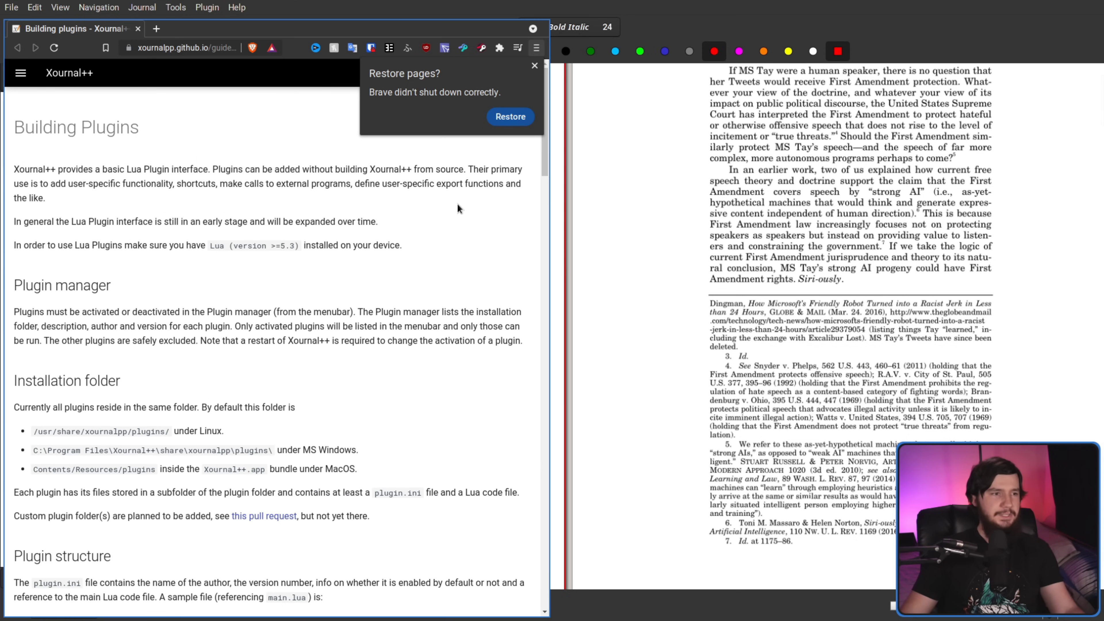
scroll(439, 263, "down", 3)
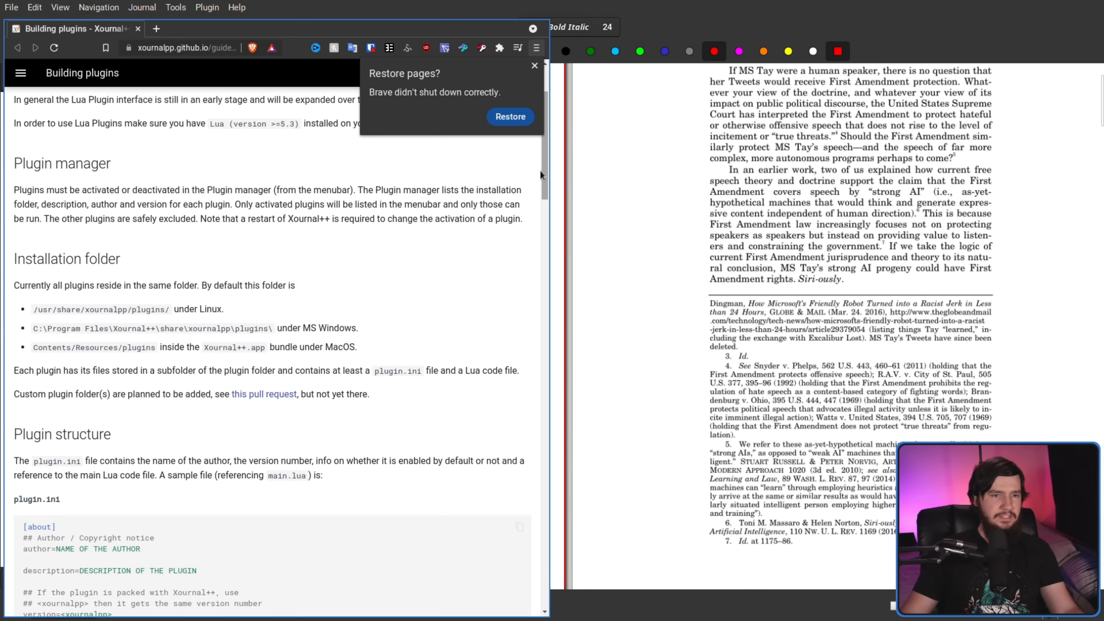
left_click(534, 66)
key("super+Up")
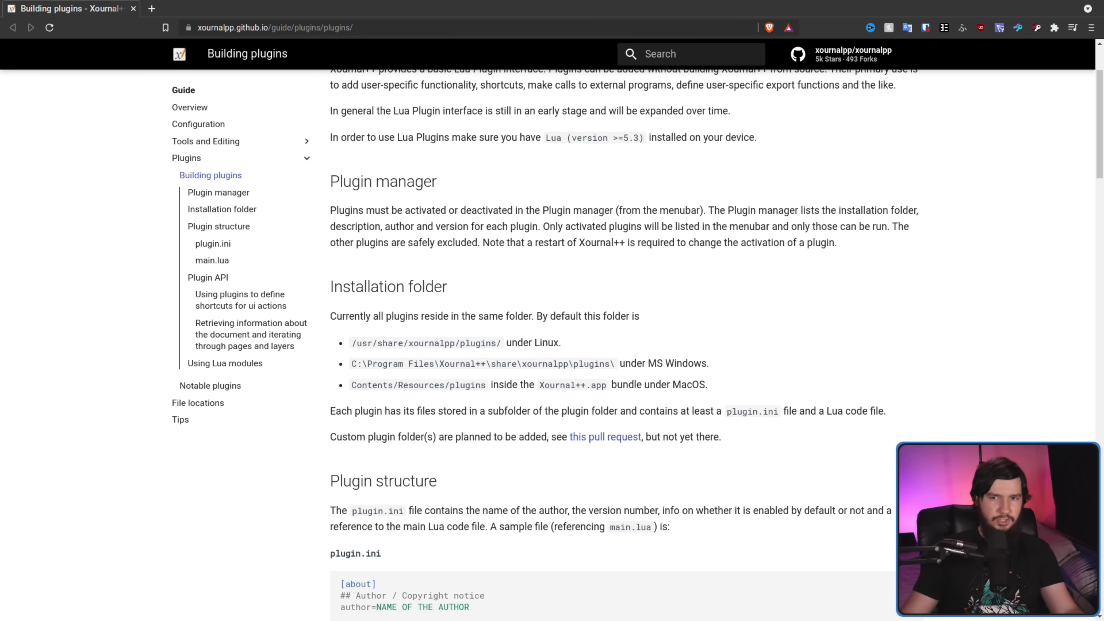
left_click_drag(1098, 150, 1041, 258)
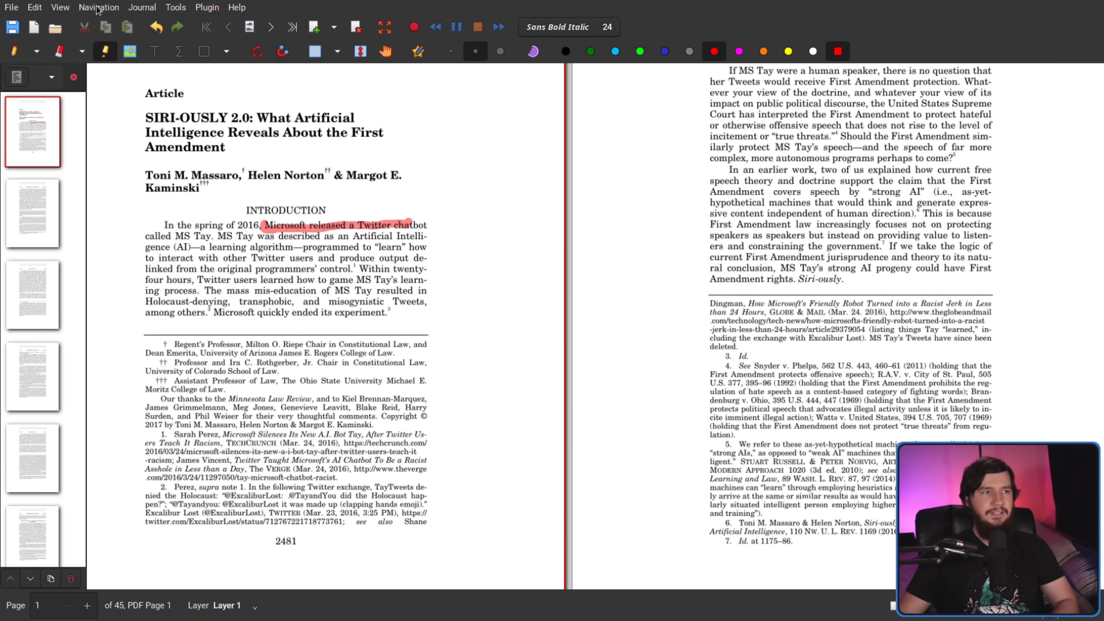
Step: Apply the Xournal++ toolbar layout from the View > Toolbars menu
left_click(39, 7)
mouse_move(61, 8)
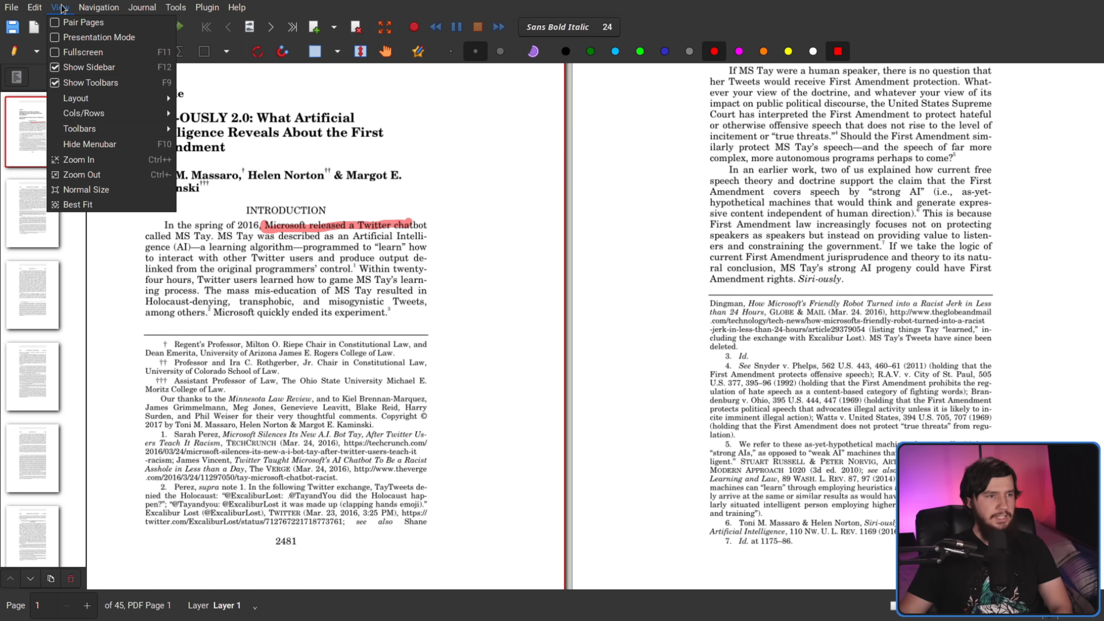
mouse_move(93, 130)
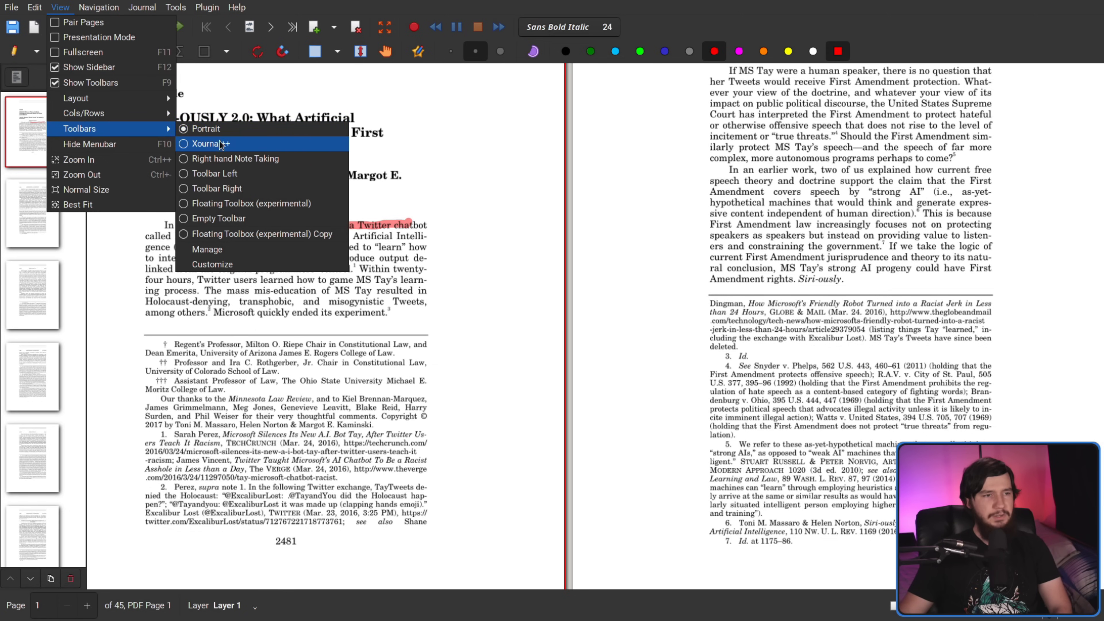
left_click(225, 149)
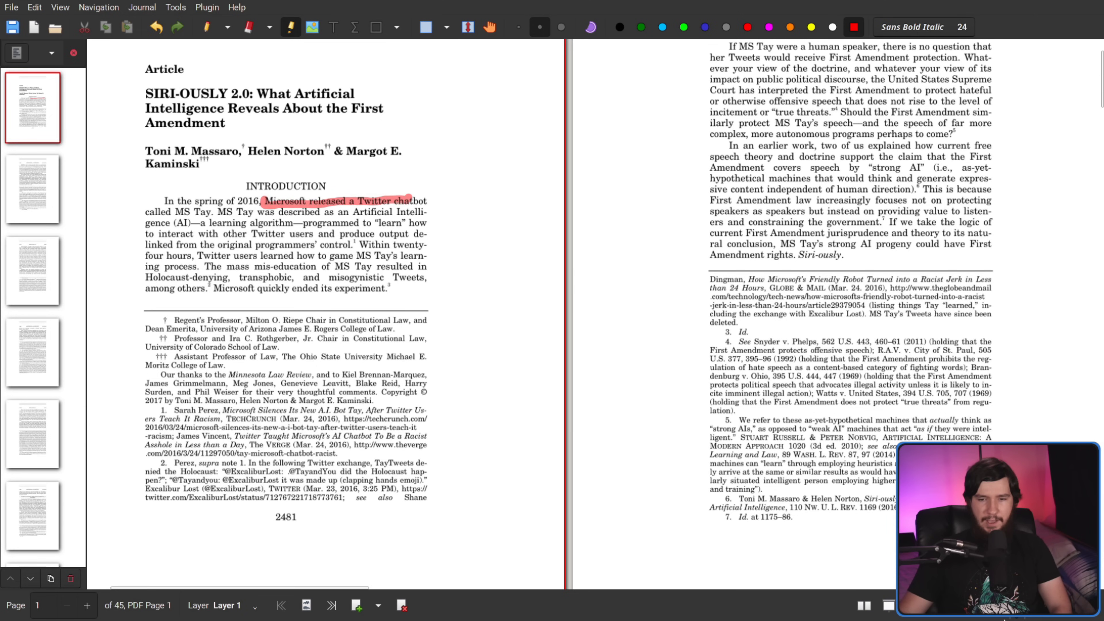
Step: Switch the toolbars to the Right hand Note Taking layout
left_click(60, 7)
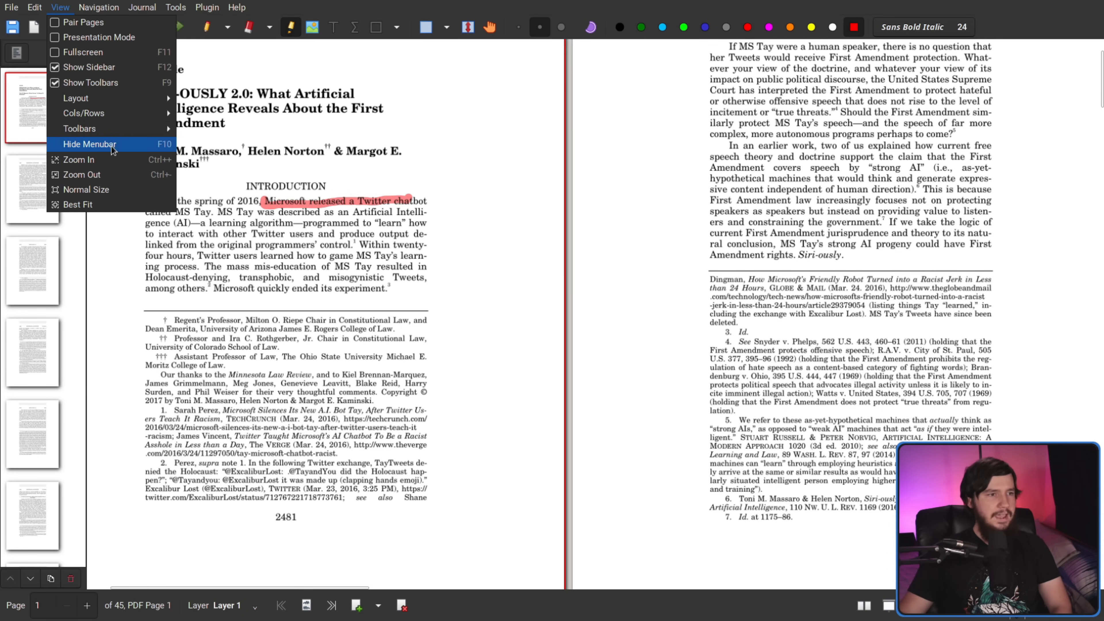
mouse_move(130, 130)
left_click(233, 163)
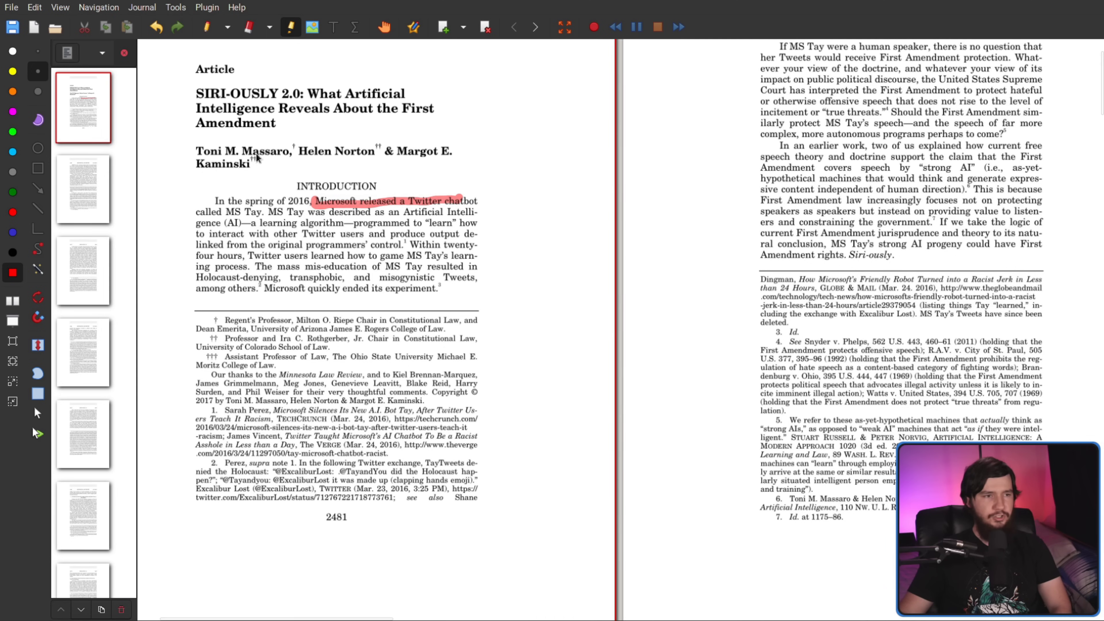
Step: Start customising the Right hand Note Taking toolbar layout via View > Toolbars > Customize
left_click(60, 7)
mouse_move(75, 5)
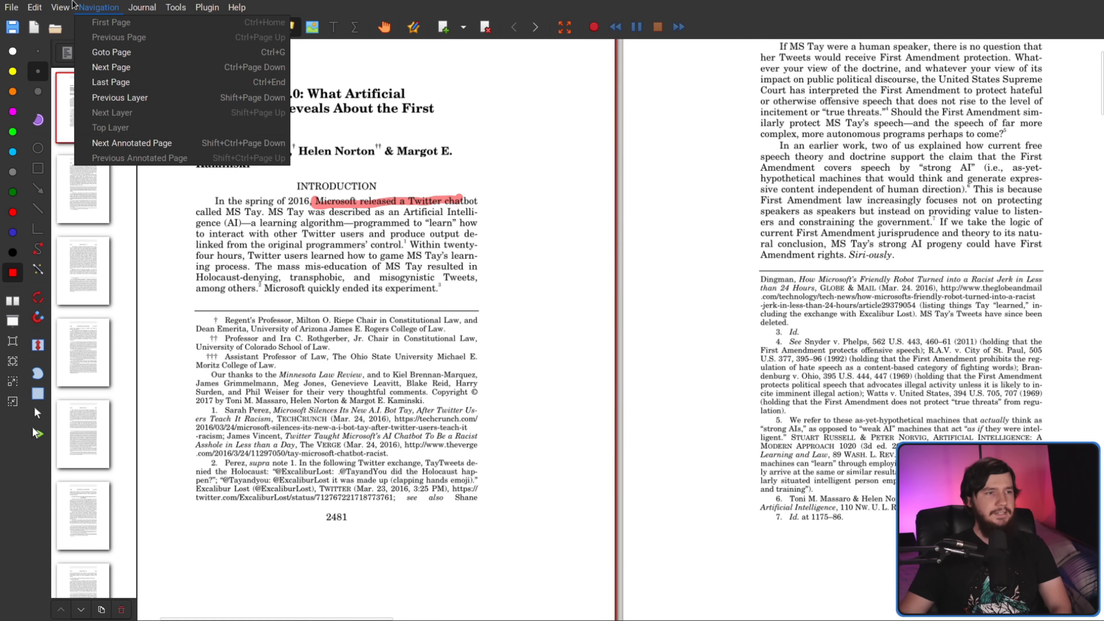
mouse_move(122, 131)
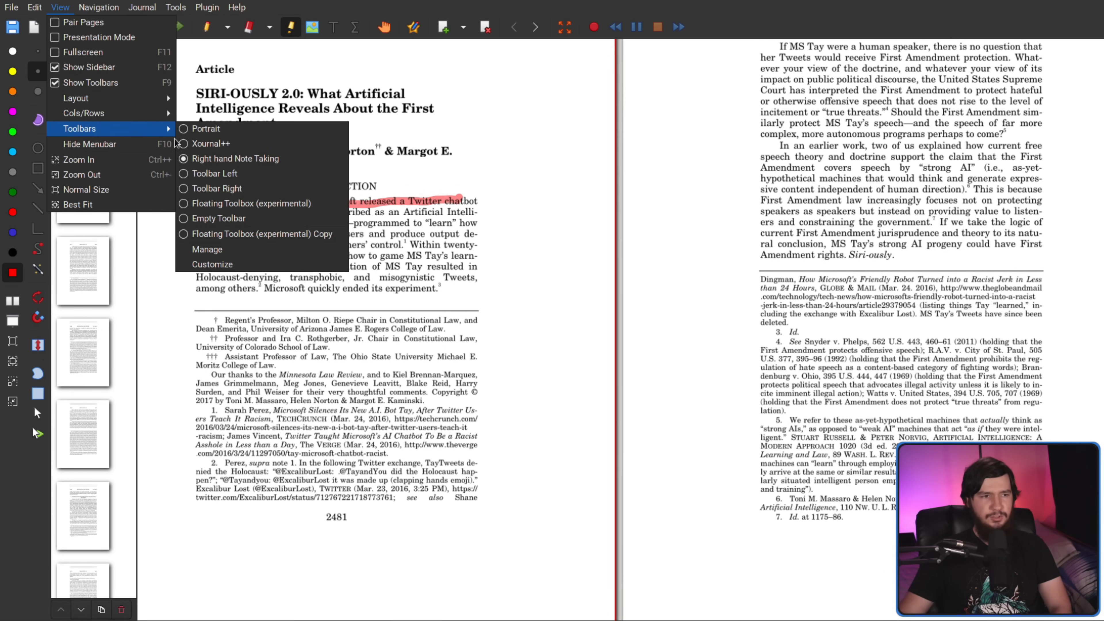
left_click(245, 264)
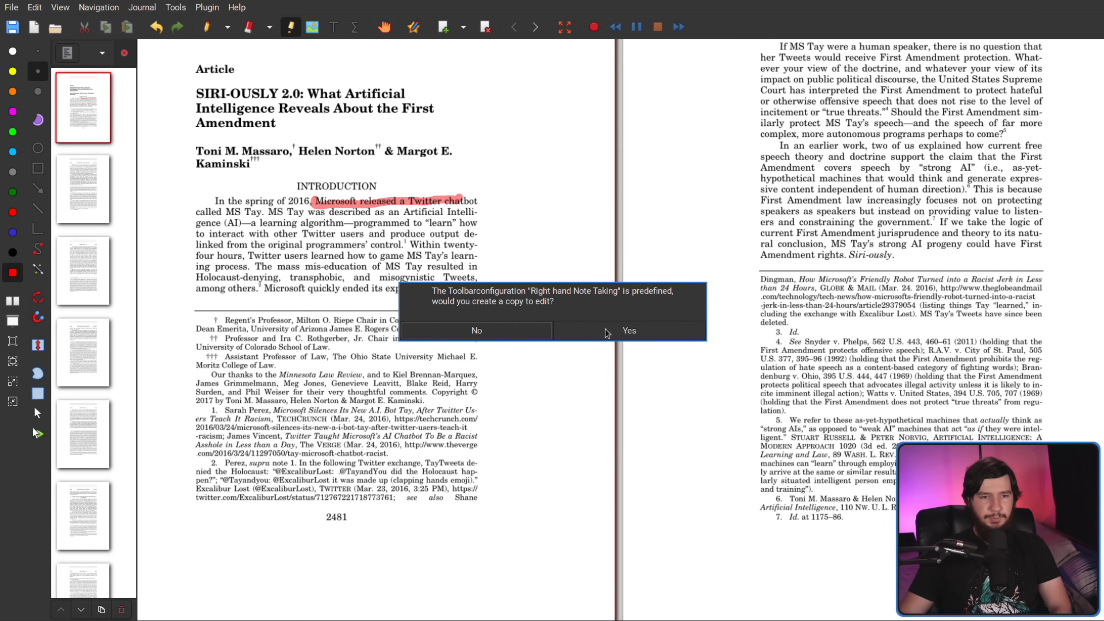
Step: Accept an editable copy of the predefined toolbar, browse its component list, then close the customiser unchanged
left_click(629, 331)
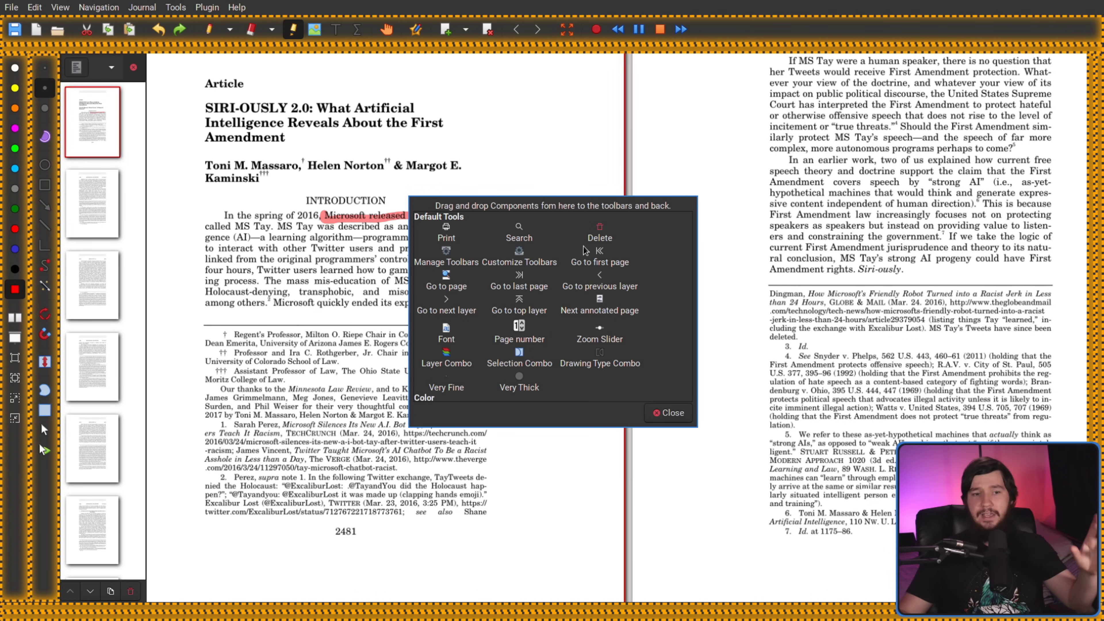
scroll(585, 251, "down", 1)
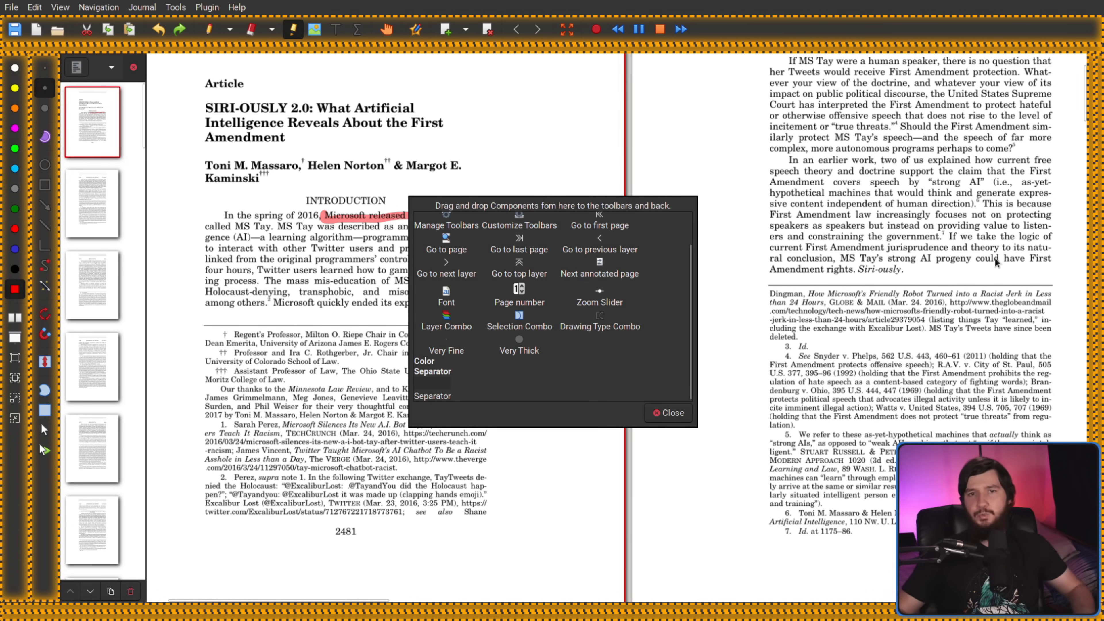
key("Escape")
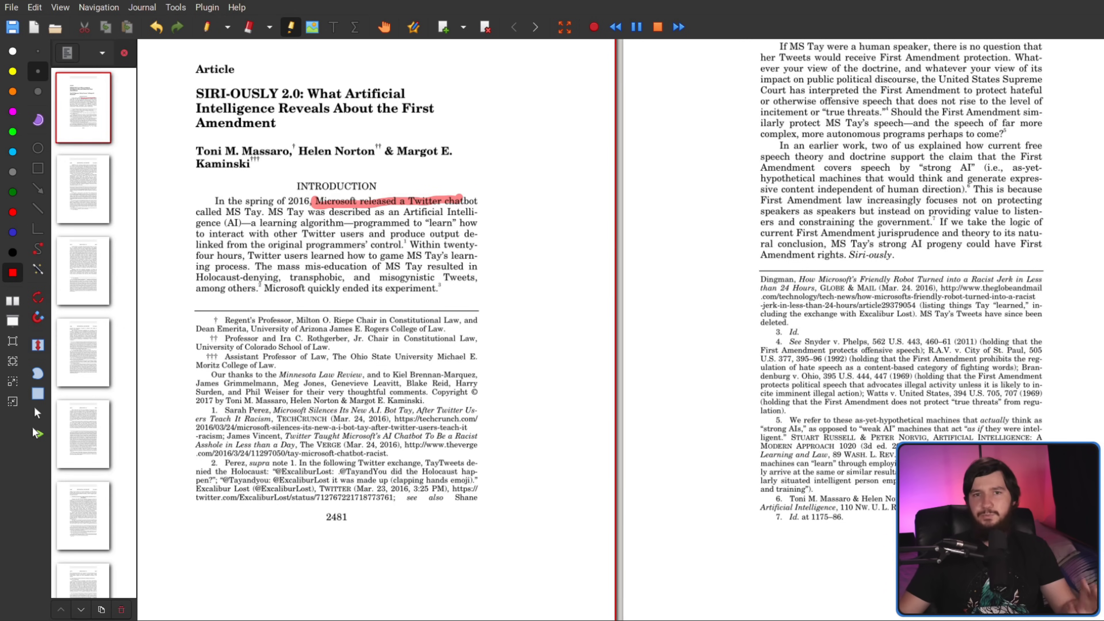
Step: Open Edit > Preferences and step through the Mouse, Stylus and Touchscreen settings pages
left_click(32, 7)
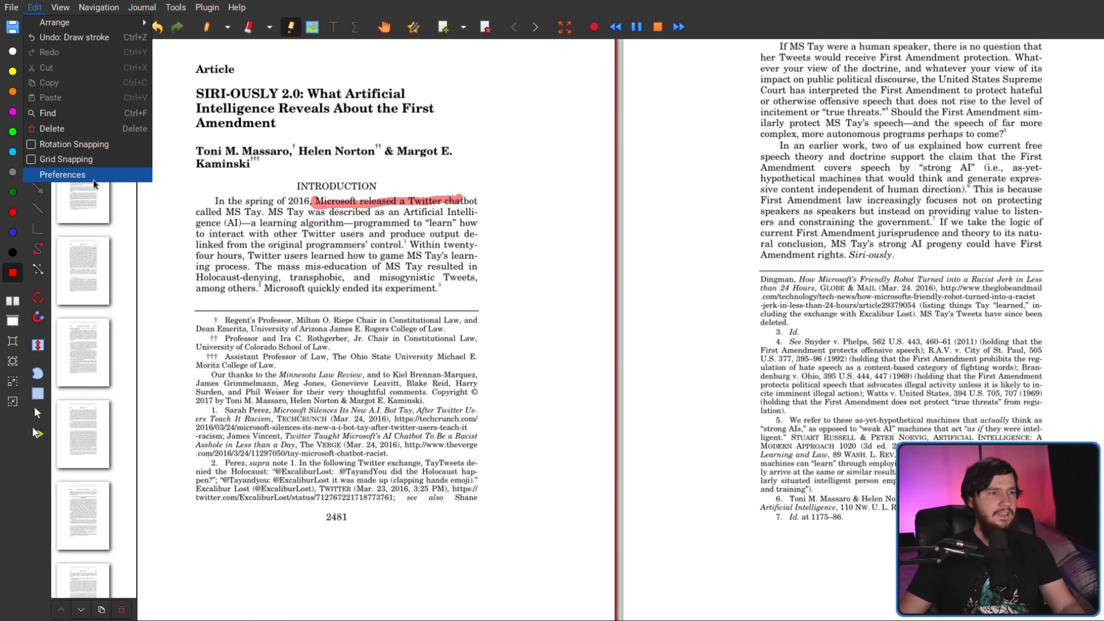
left_click(69, 175)
left_click(303, 169)
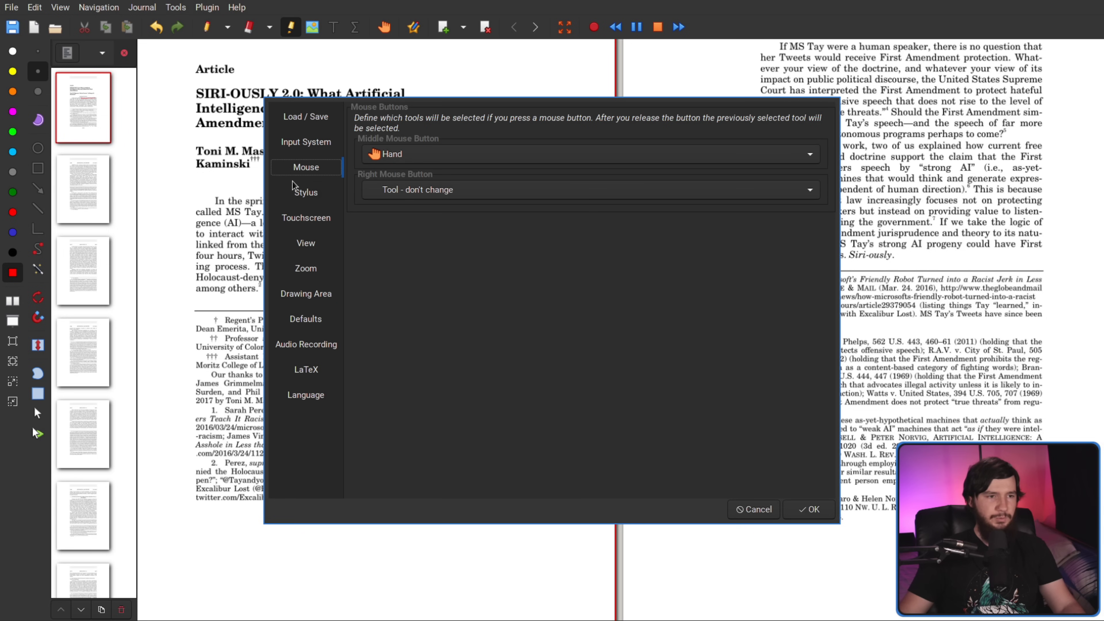
left_click(305, 192)
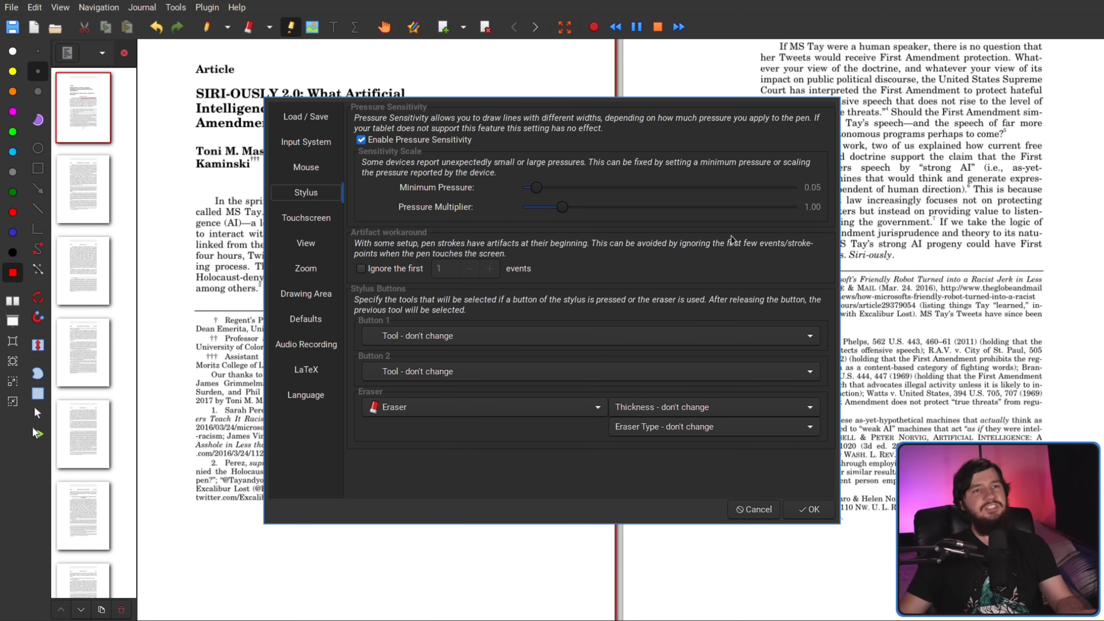
key("Down")
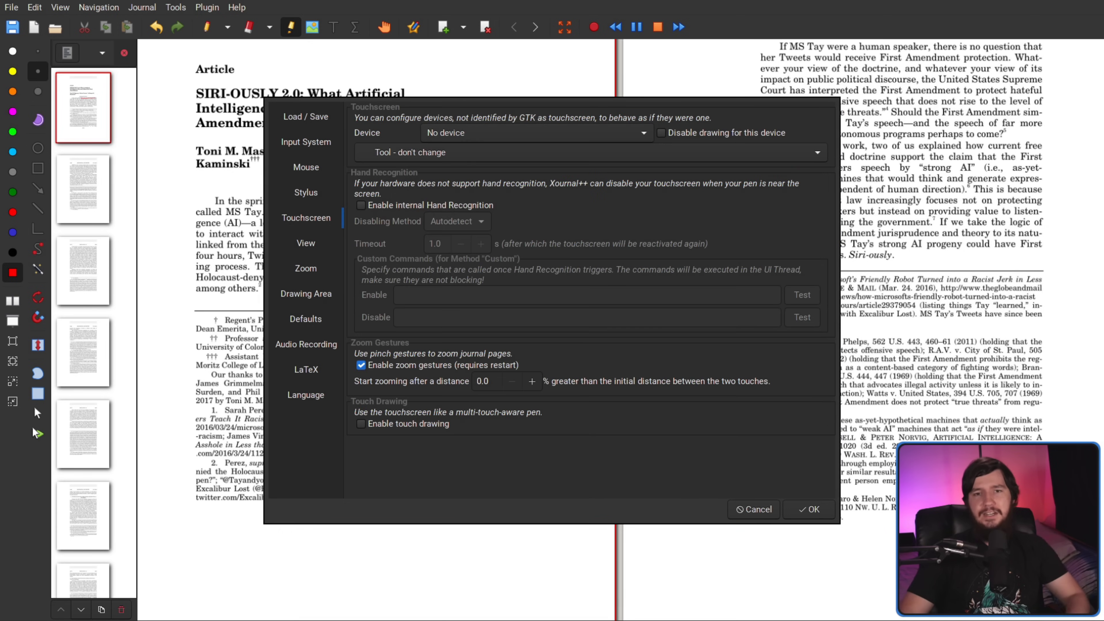